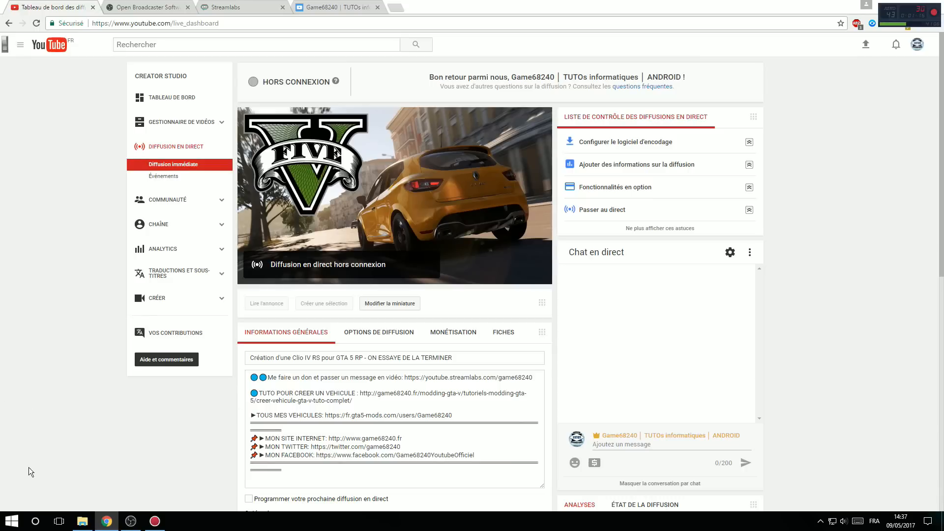
Step: Set the live stream's privacy to Non répertoriée in its general information
{"action": "scroll", "coordinate": [183, 311], "scroll_direction": "down", "scroll_amount": 1}
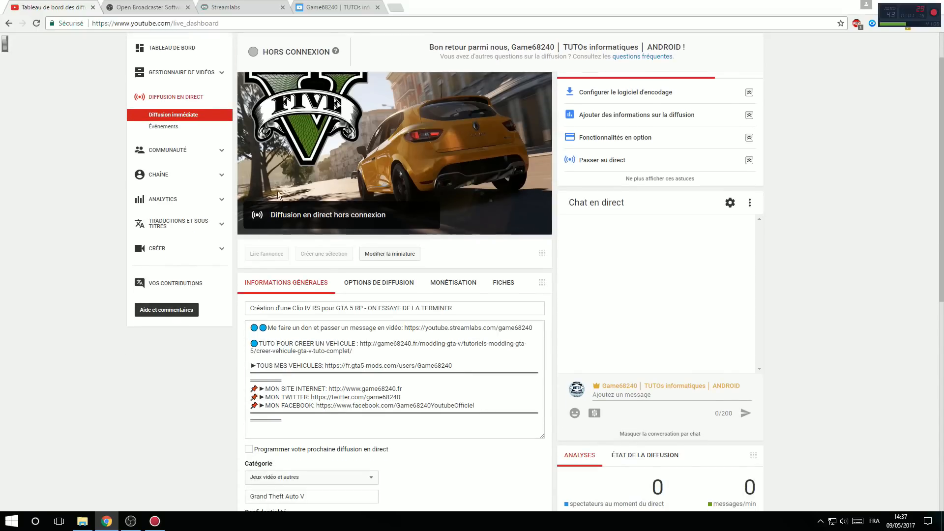
{"action": "scroll", "coordinate": [78, 371], "scroll_direction": "up", "scroll_amount": 1}
{"action": "scroll", "coordinate": [320, 162], "scroll_direction": "down", "scroll_amount": 3}
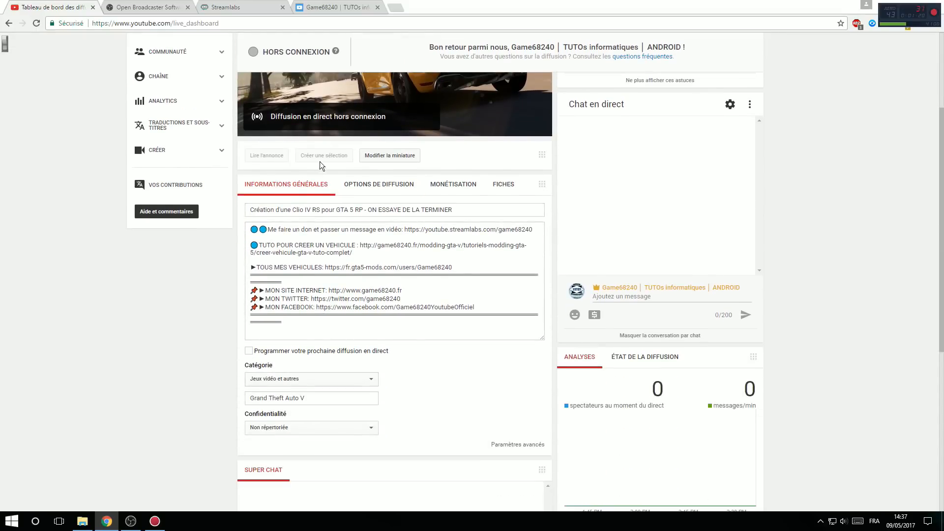
{"action": "scroll", "coordinate": [390, 157], "scroll_direction": "up", "scroll_amount": 3}
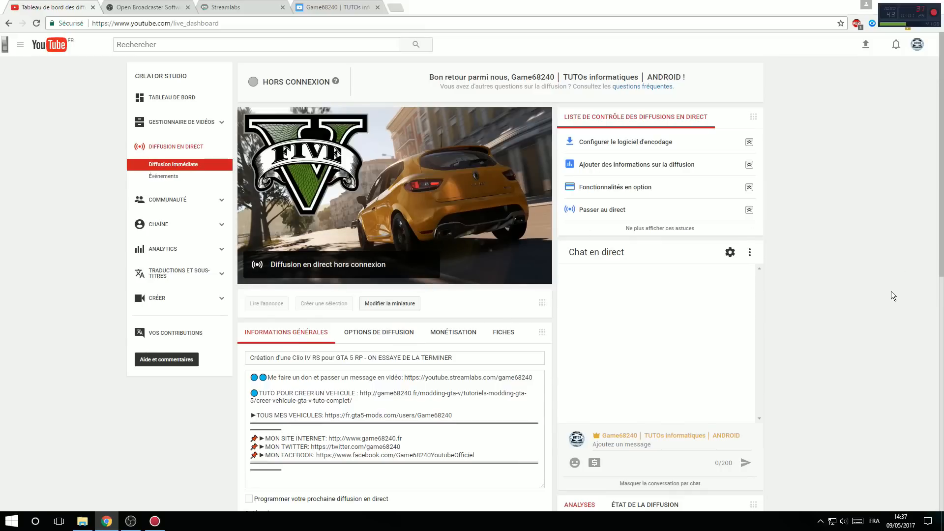
{"action": "left_click_drag", "start_coordinate": [940, 151], "coordinate": [940, 192]}
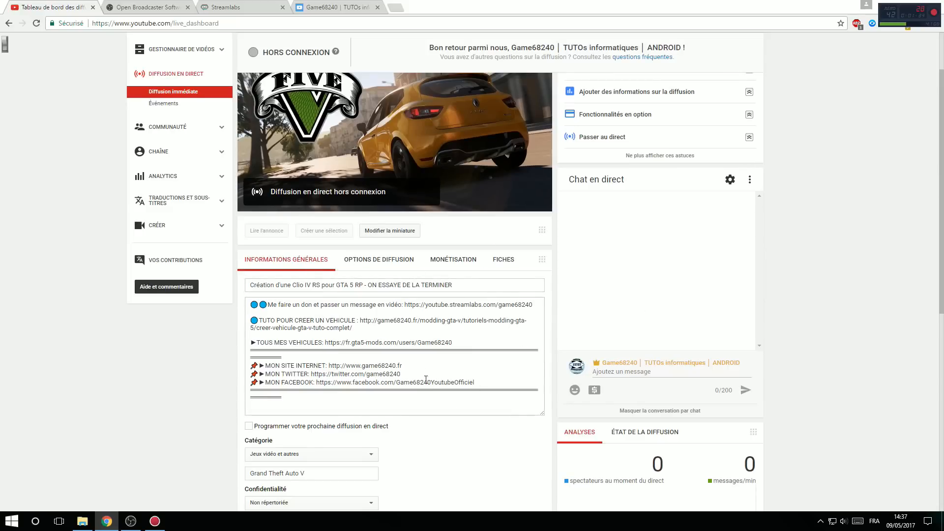
{"action": "scroll", "coordinate": [306, 411], "scroll_direction": "down", "scroll_amount": 1}
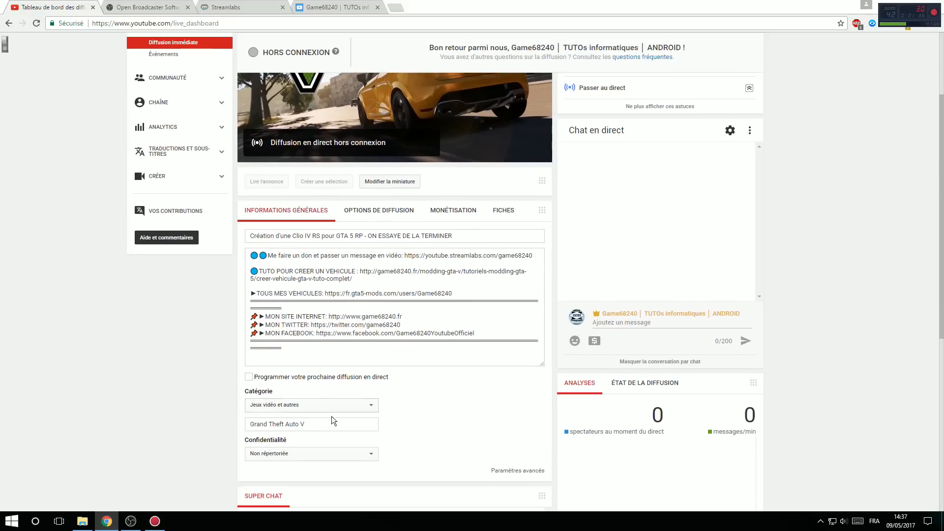
{"action": "left_click", "coordinate": [313, 458]}
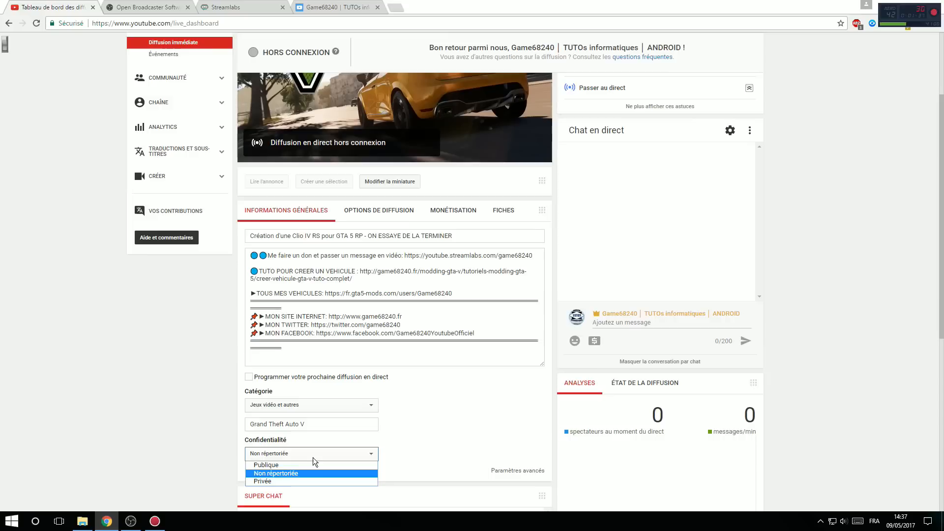
{"action": "left_click", "coordinate": [270, 476]}
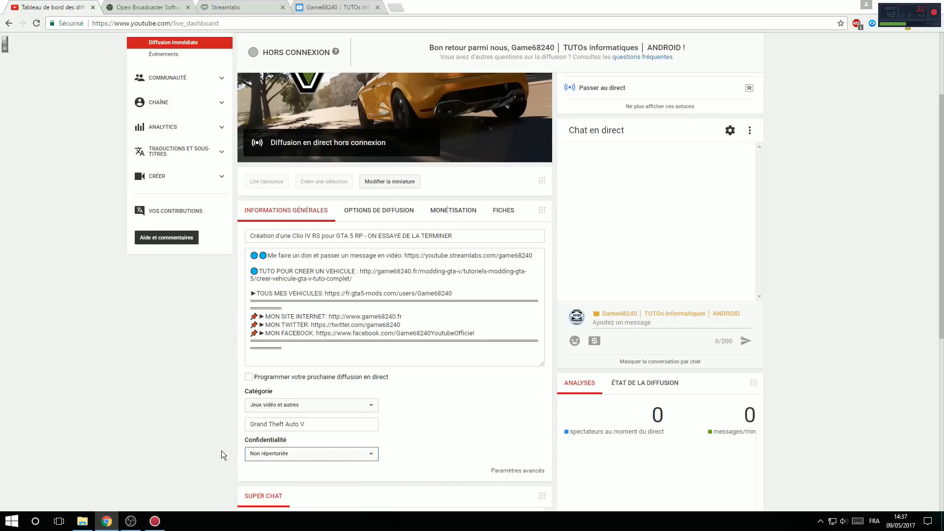
Step: Review the stream's broadcast options, monetisation setting and available card types, ending back on the general information
{"action": "left_click", "coordinate": [399, 223]}
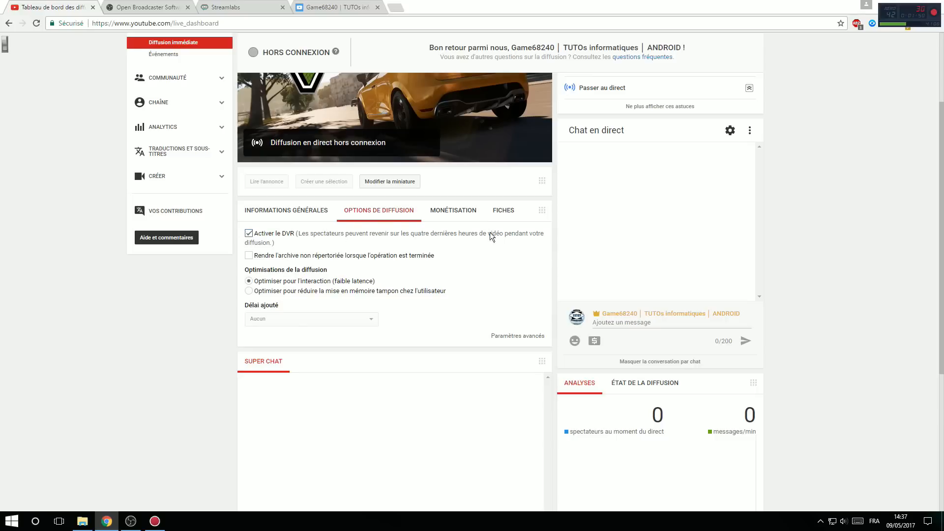
{"action": "left_click", "coordinate": [459, 215]}
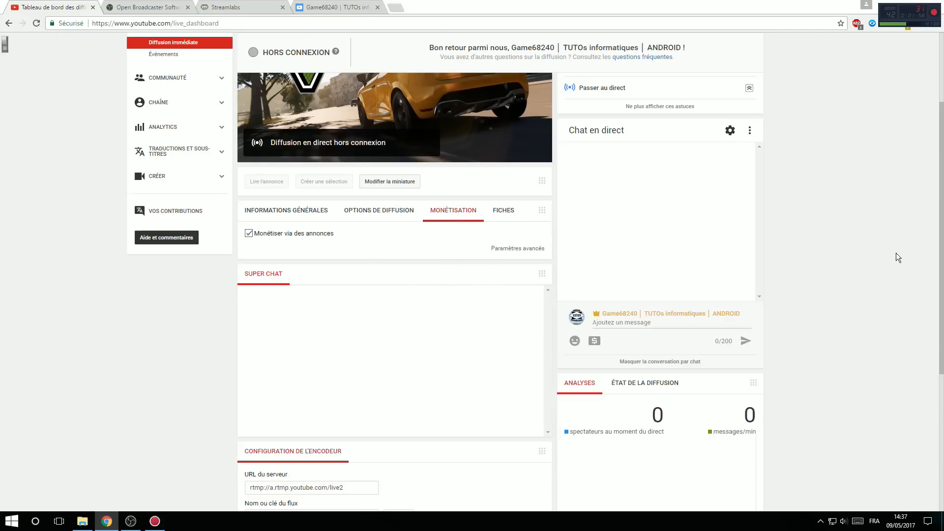
{"action": "scroll", "coordinate": [896, 254], "scroll_direction": "up", "scroll_amount": 3}
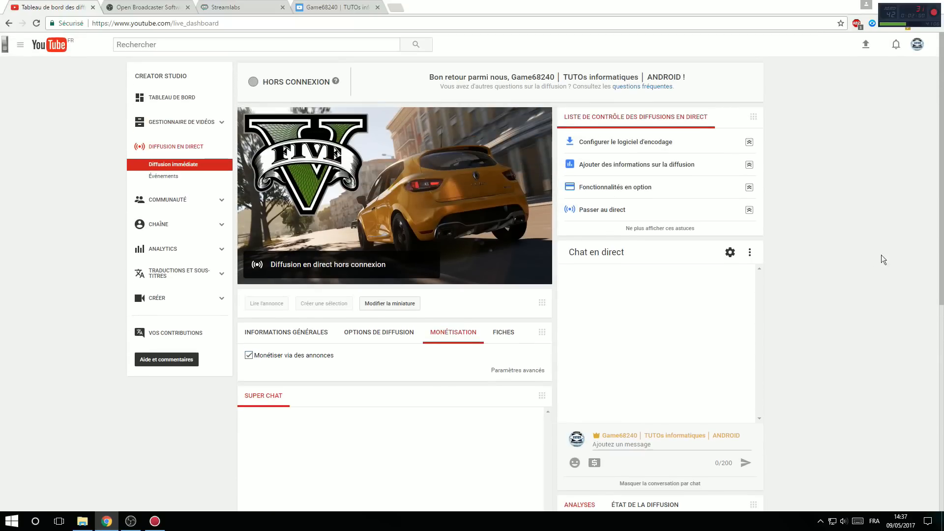
{"action": "scroll", "coordinate": [873, 299], "scroll_direction": "down", "scroll_amount": 2}
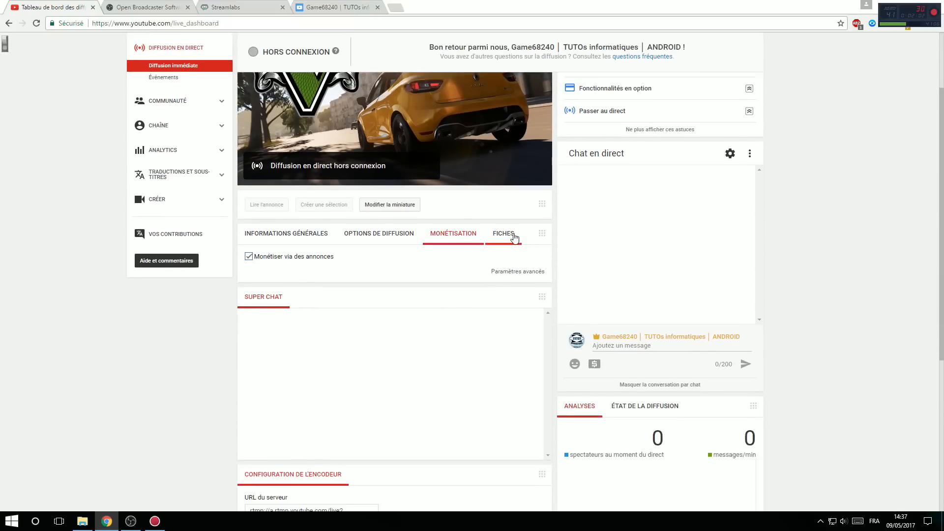
{"action": "left_click", "coordinate": [506, 234]}
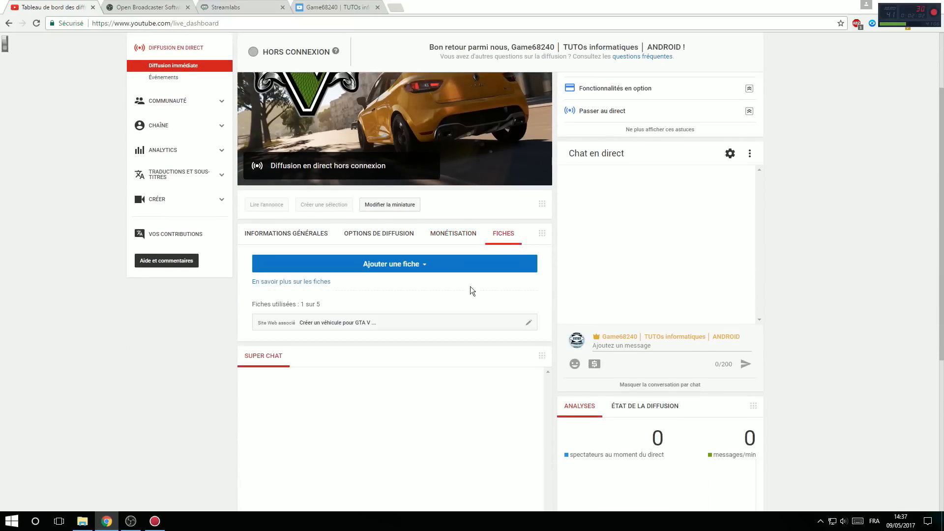
{"action": "left_click", "coordinate": [393, 266]}
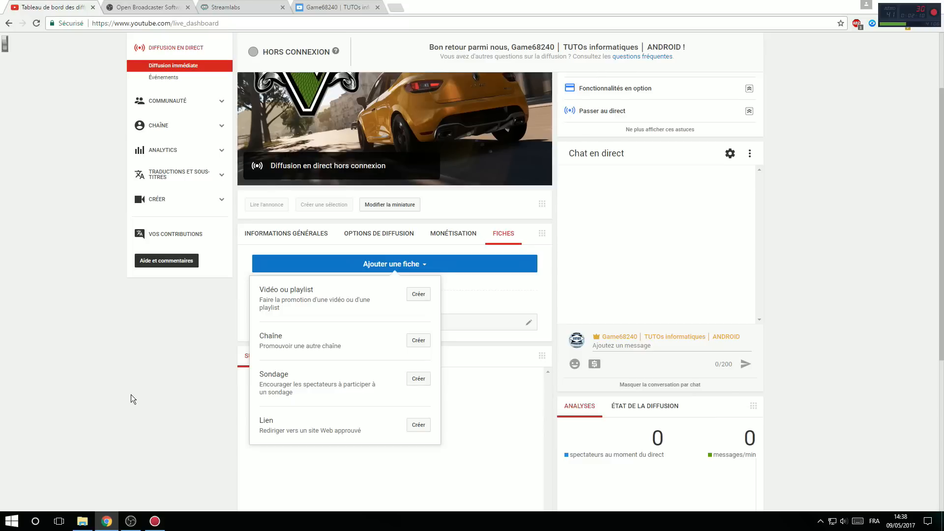
{"action": "left_click", "coordinate": [289, 232]}
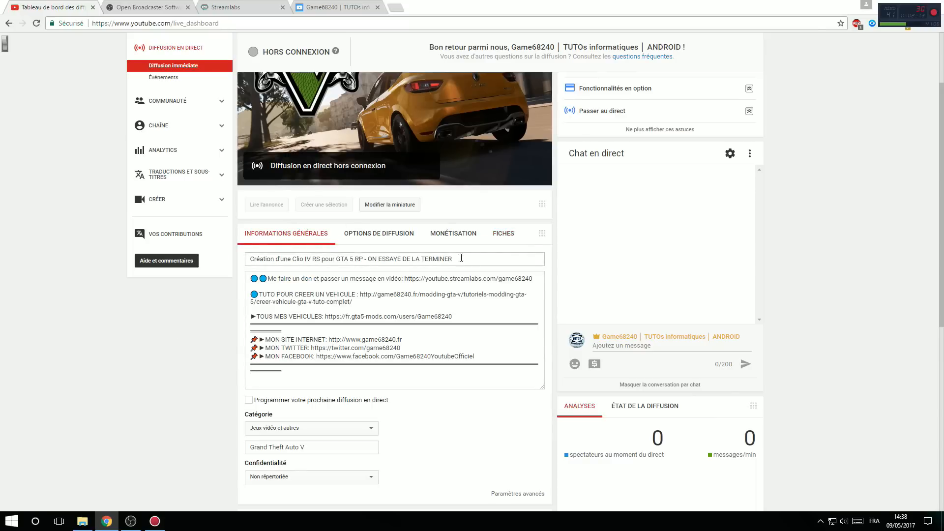
Step: Look over the live dashboard's Super Chat, analytics and sharing sections
{"action": "scroll", "coordinate": [424, 224], "scroll_direction": "down", "scroll_amount": 4}
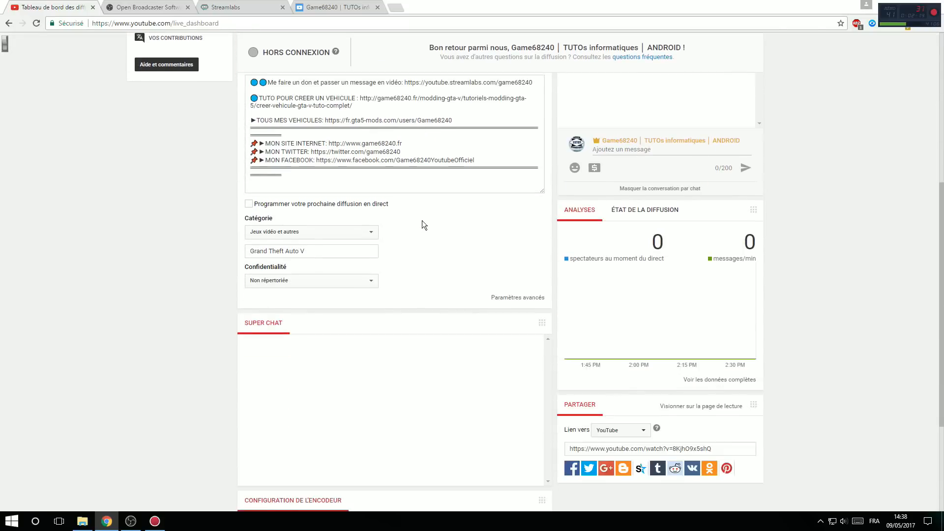
{"action": "scroll", "coordinate": [584, 345], "scroll_direction": "down", "scroll_amount": 2}
{"action": "scroll", "coordinate": [746, 174], "scroll_direction": "up", "scroll_amount": 8}
{"action": "scroll", "coordinate": [792, 318], "scroll_direction": "down", "scroll_amount": 4}
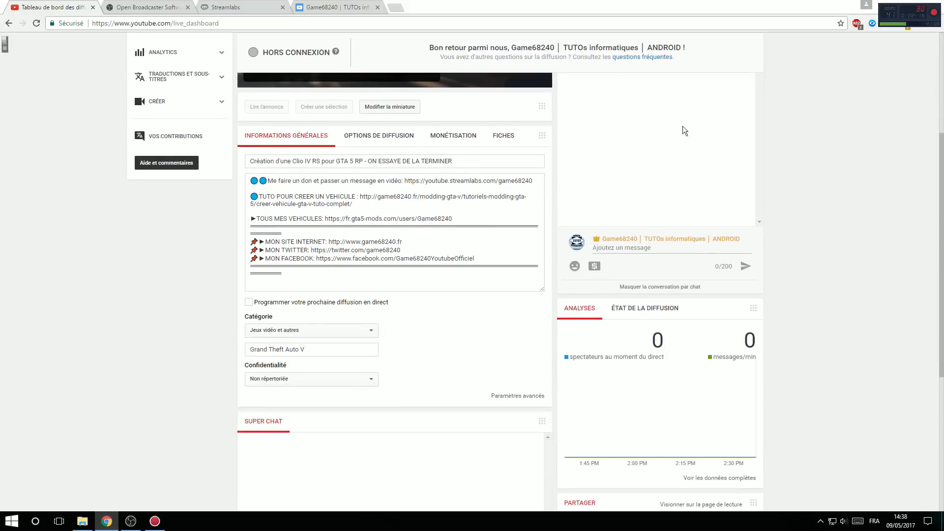
{"action": "scroll", "coordinate": [683, 126], "scroll_direction": "down", "scroll_amount": 2}
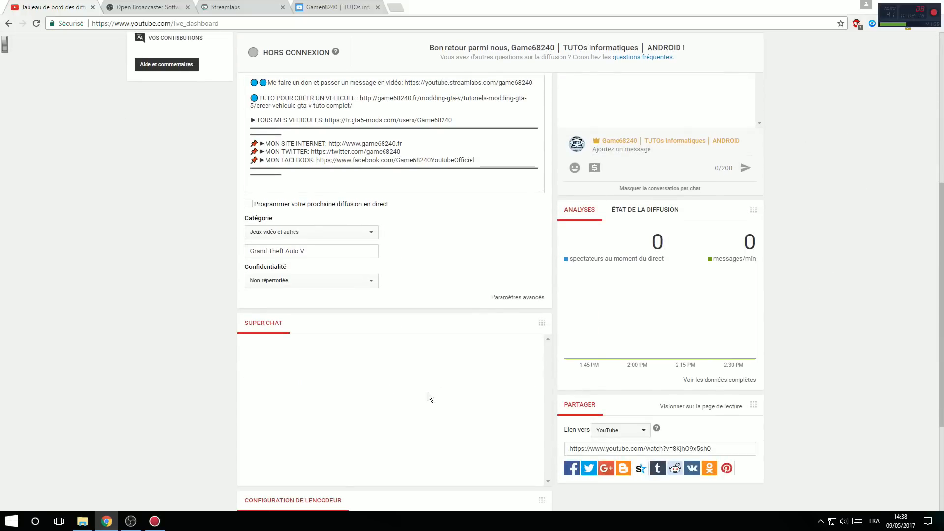
{"action": "left_click", "coordinate": [600, 432]}
{"action": "scroll", "coordinate": [806, 422], "scroll_direction": "up", "scroll_amount": 4}
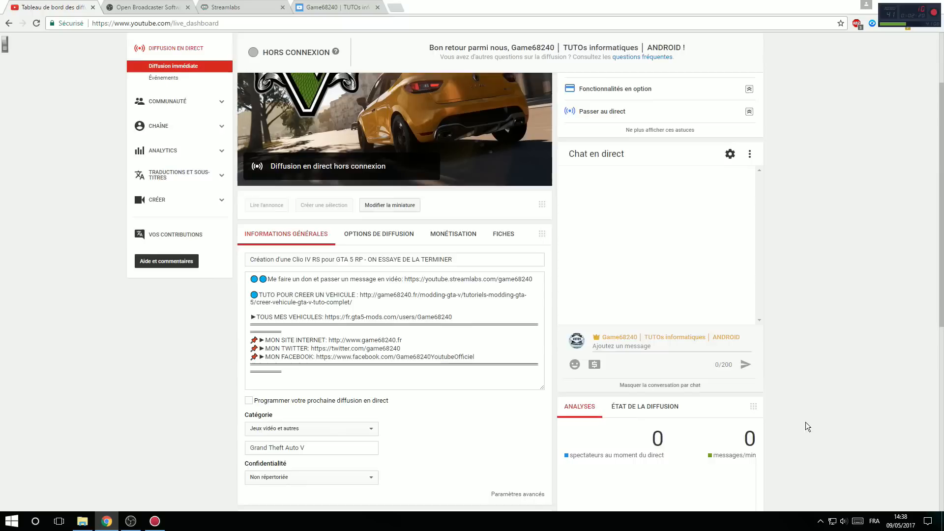
Step: Open the live chat in a separate window, move it over the dashboard and close it
{"action": "scroll", "coordinate": [806, 423], "scroll_direction": "up", "scroll_amount": 2}
{"action": "left_click", "coordinate": [749, 252]}
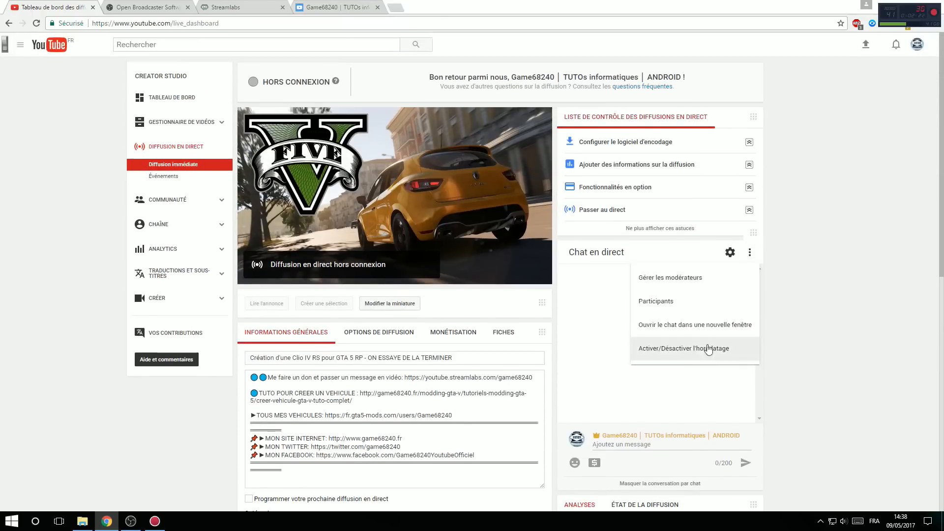
{"action": "left_click", "coordinate": [685, 324]}
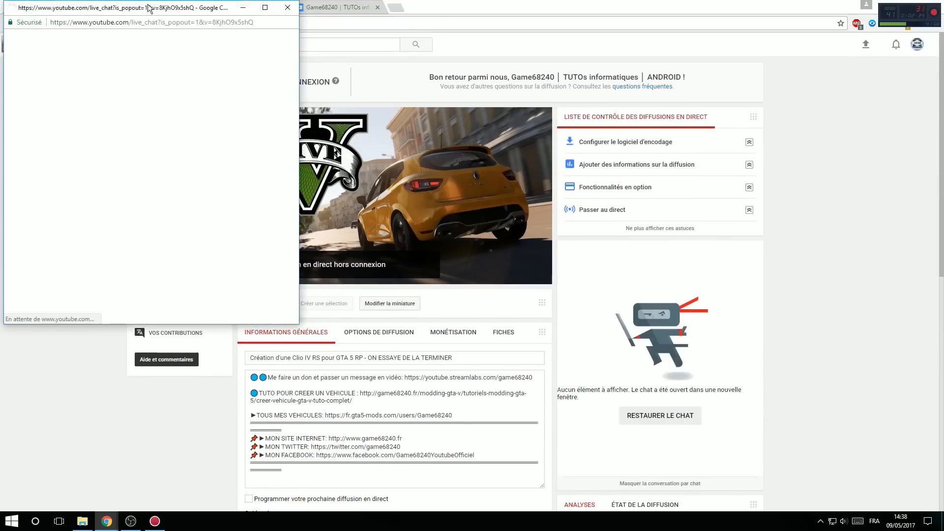
{"action": "left_click_drag", "start_coordinate": [148, 8], "coordinate": [491, 82]}
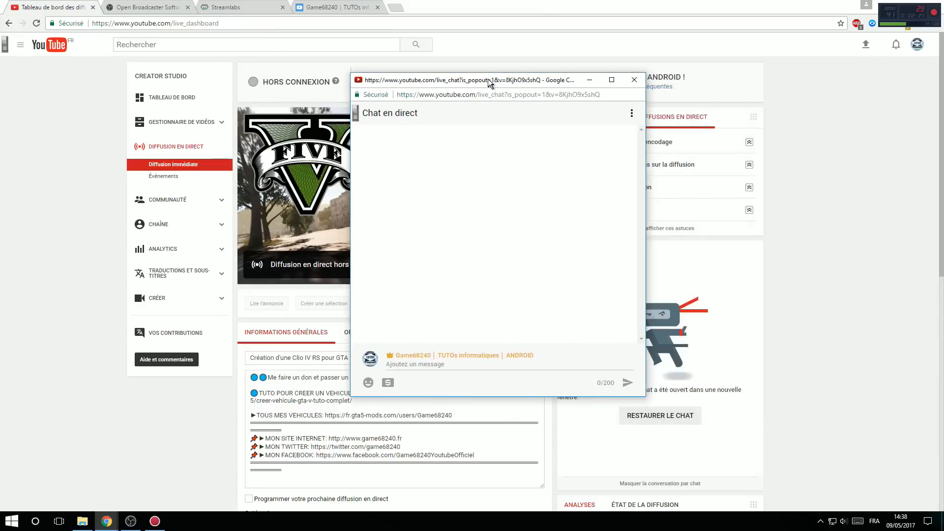
{"action": "left_click", "coordinate": [635, 80]}
Step: Examine the encoder configuration with its server URL and stream key fields, and return to the dashboard's start
{"action": "scroll", "coordinate": [840, 170], "scroll_direction": "down", "scroll_amount": 10}
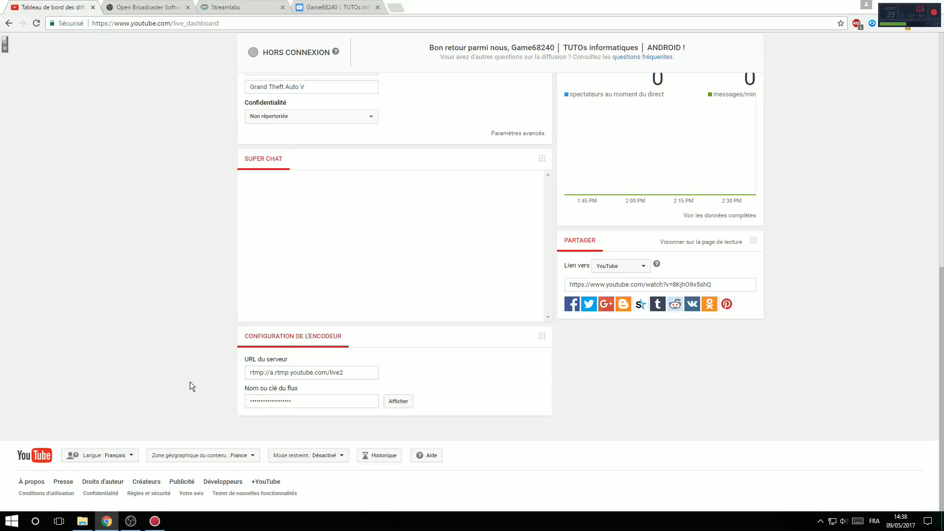
{"action": "scroll", "coordinate": [335, 430], "scroll_direction": "up", "scroll_amount": 1}
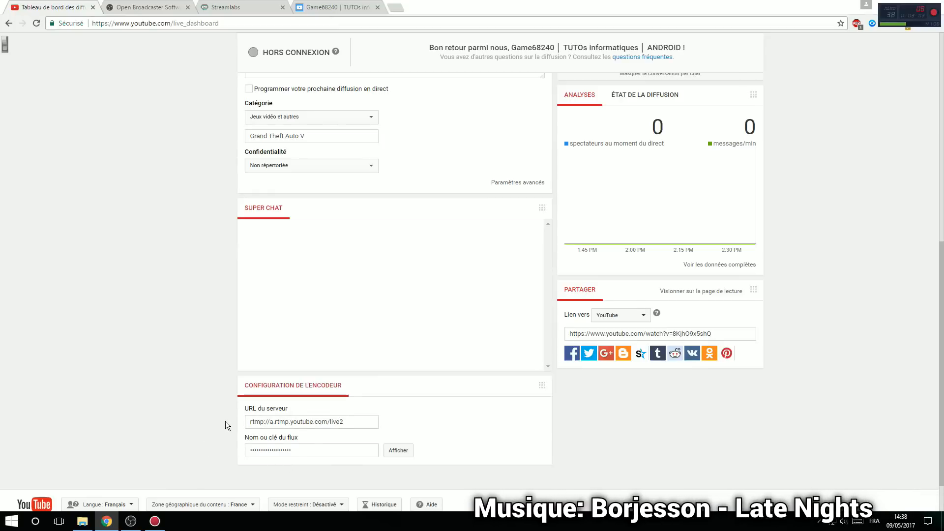
{"action": "scroll", "coordinate": [225, 421], "scroll_direction": "up", "scroll_amount": 5}
{"action": "scroll", "coordinate": [170, 414], "scroll_direction": "down", "scroll_amount": 6}
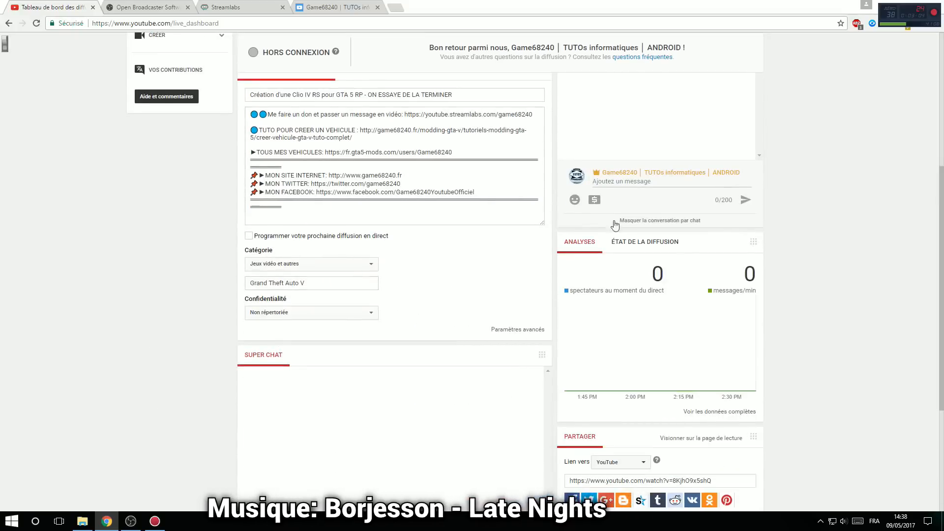
{"action": "scroll", "coordinate": [149, 334], "scroll_direction": "up", "scroll_amount": 3}
{"action": "scroll", "coordinate": [150, 334], "scroll_direction": "down", "scroll_amount": 3}
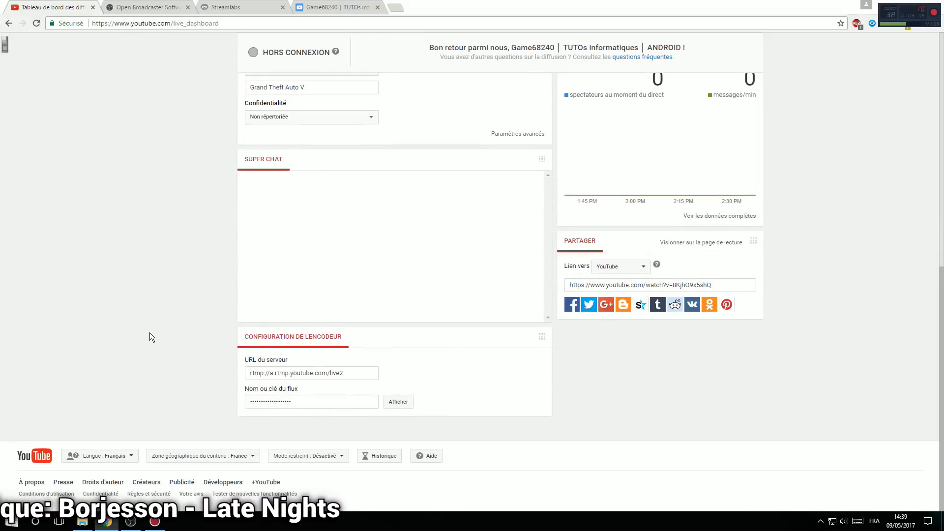
{"action": "scroll", "coordinate": [150, 334], "scroll_direction": "up", "scroll_amount": 6}
{"action": "scroll", "coordinate": [149, 332], "scroll_direction": "up", "scroll_amount": 3}
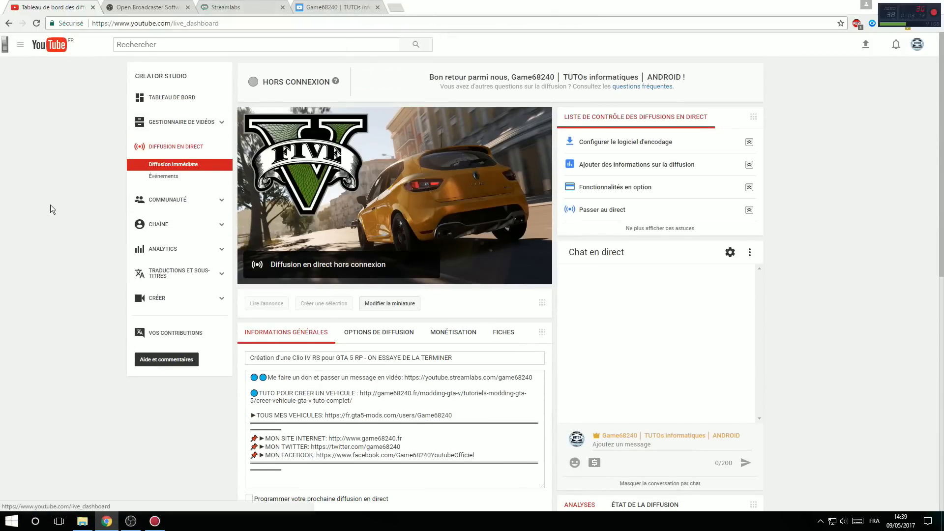
Step: View the OBS Studio download page and switch to the OBS Studio application
{"action": "left_click", "coordinate": [169, 5]}
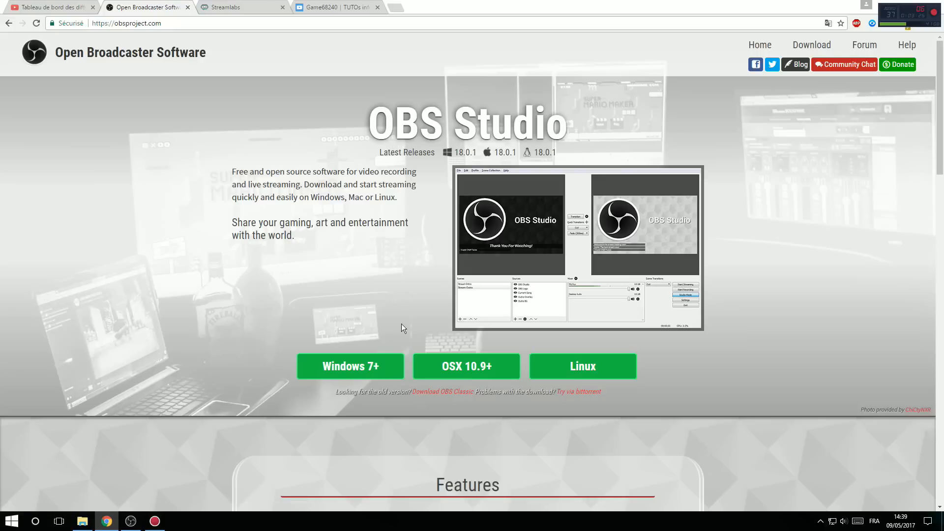
{"action": "left_click", "coordinate": [130, 521]}
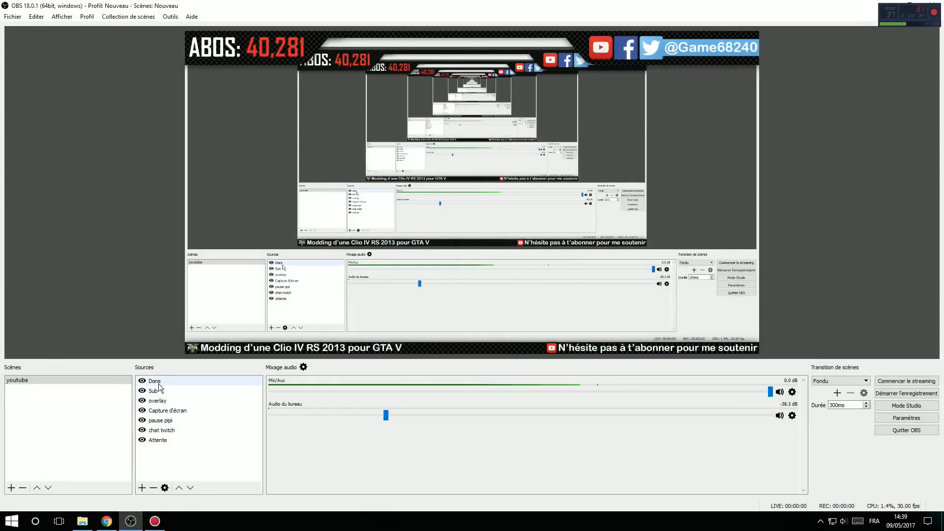
{"action": "left_click", "coordinate": [97, 420]}
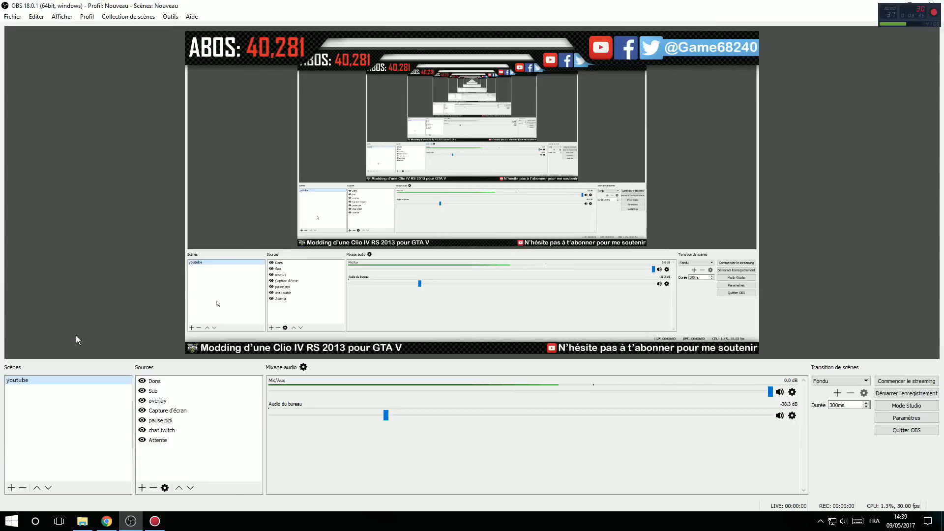
{"action": "left_click", "coordinate": [87, 16]}
{"action": "left_click", "coordinate": [94, 28]}
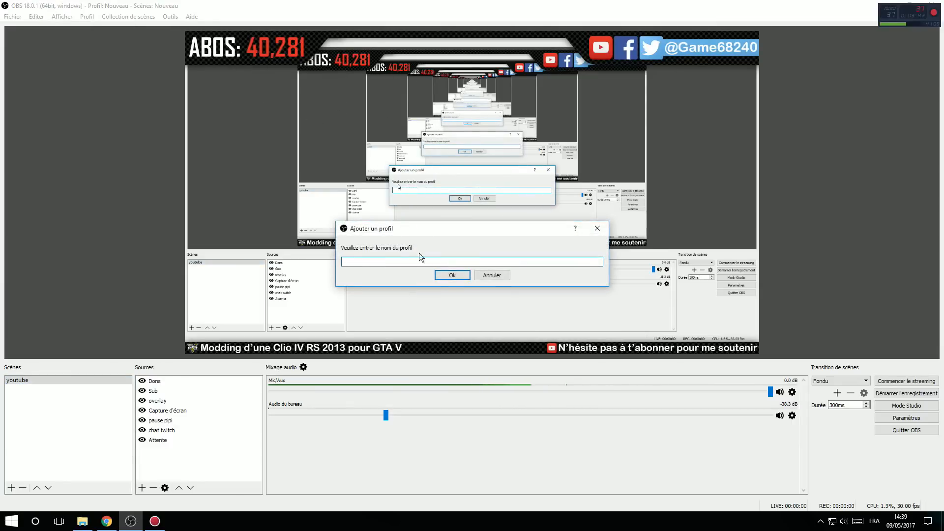
{"action": "left_click", "coordinate": [492, 276]}
Step: Switch the active profile to youtube
{"action": "left_click", "coordinate": [87, 16]}
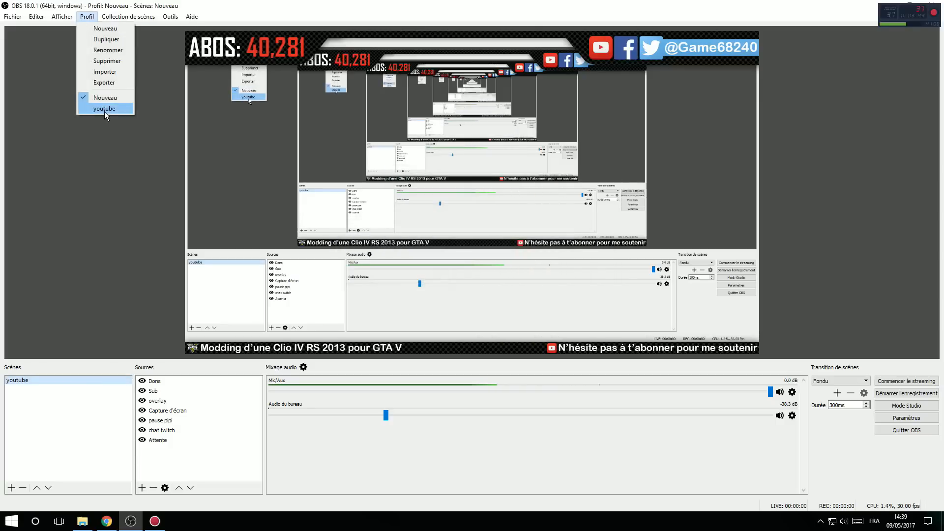
{"action": "left_click", "coordinate": [105, 109]}
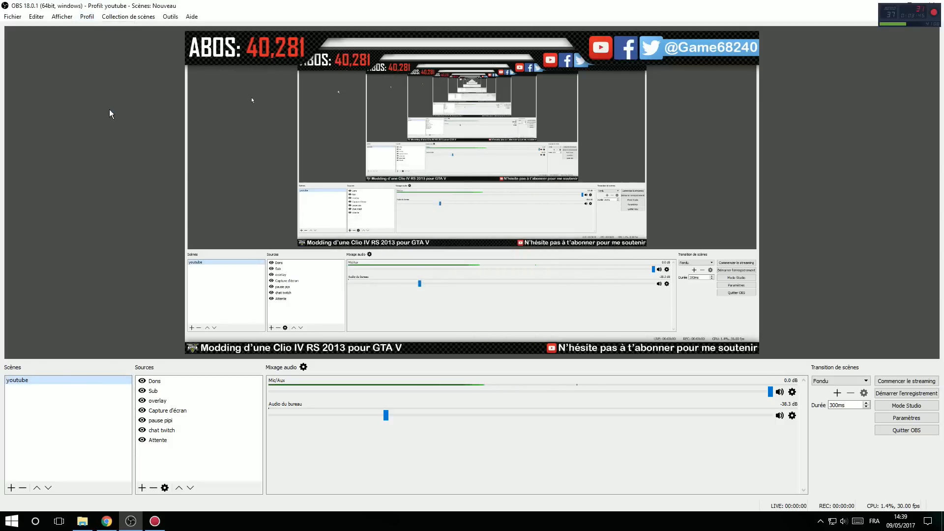
{"action": "left_click", "coordinate": [88, 16]}
{"action": "left_click", "coordinate": [132, 5]}
Step: Open the general settings and keep the interface language set to Français
{"action": "left_click", "coordinate": [13, 17]}
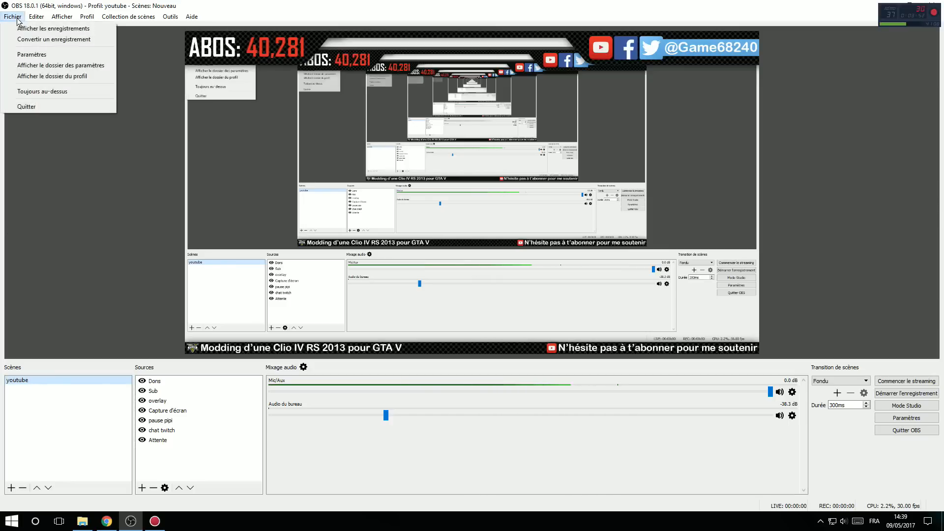
{"action": "left_click", "coordinate": [32, 54]}
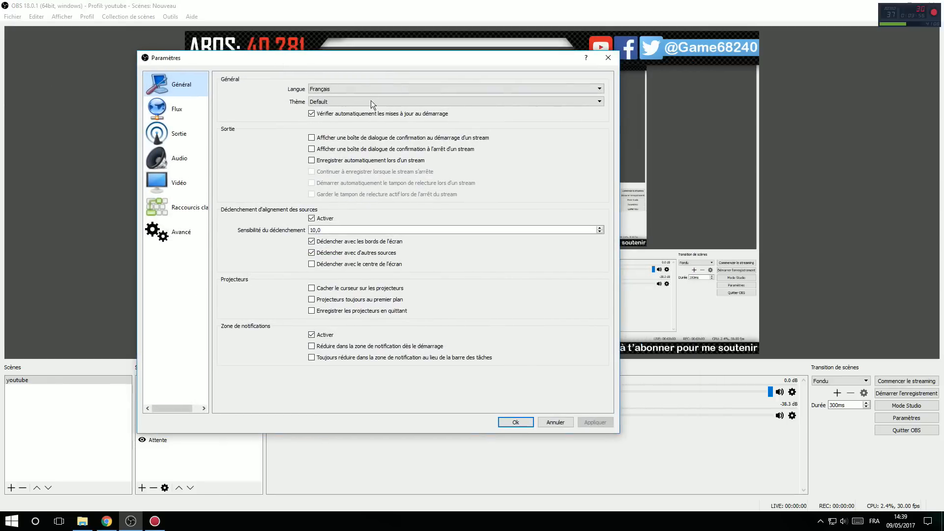
{"action": "left_click", "coordinate": [336, 91]}
{"action": "left_click", "coordinate": [354, 86]}
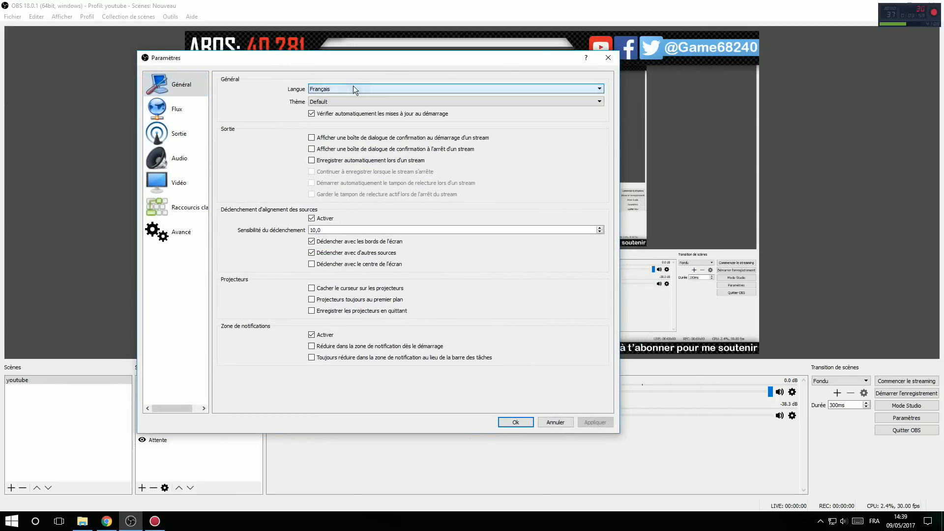
Step: Try the Dark interface theme, switch back to Default, and reposition the settings window
{"action": "left_click", "coordinate": [341, 102]}
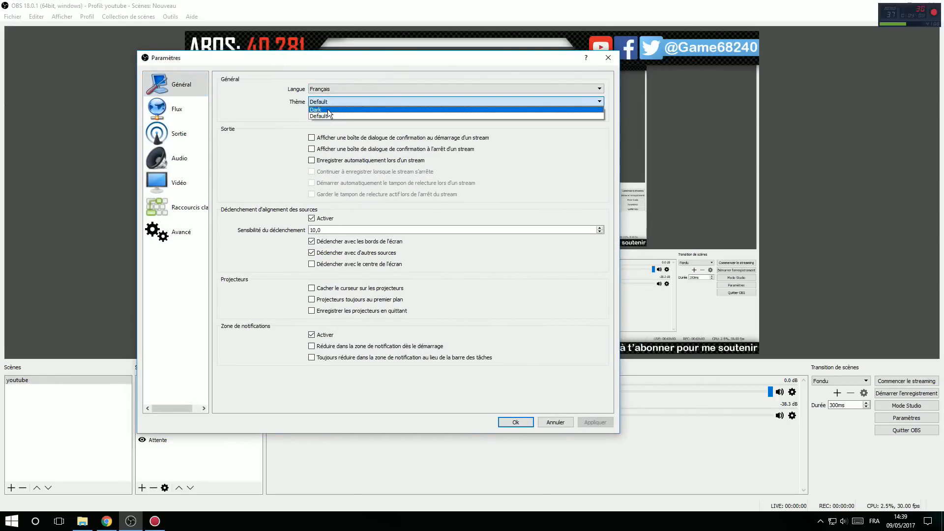
{"action": "left_click", "coordinate": [328, 110]}
{"action": "left_click", "coordinate": [332, 104]}
{"action": "left_click", "coordinate": [329, 115]}
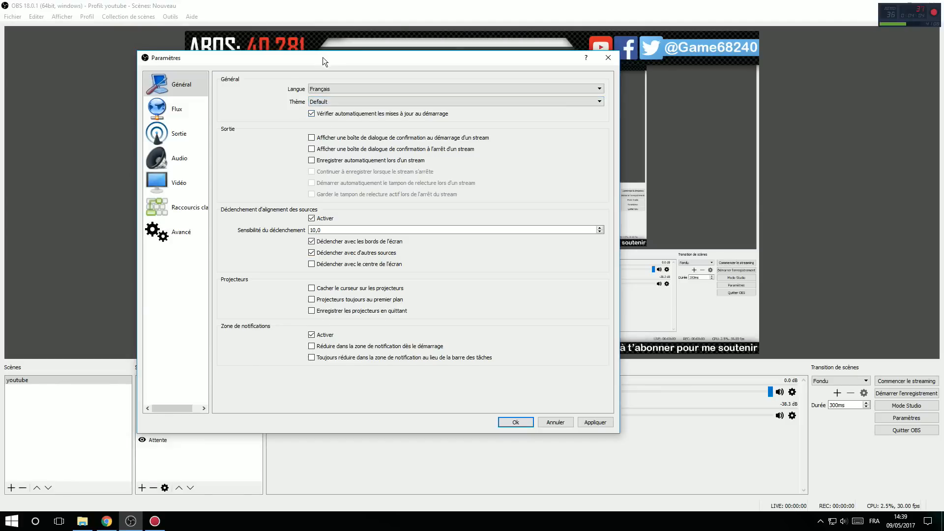
{"action": "left_click_drag", "start_coordinate": [329, 59], "coordinate": [447, 68]}
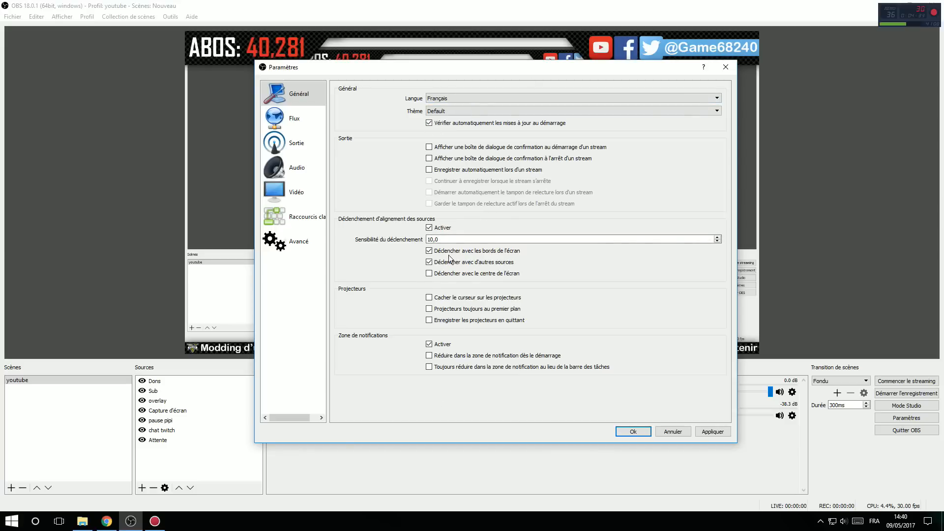
Step: Open the stream settings and set the broadcast type to Serveur de streaming personnalisé
{"action": "left_click", "coordinate": [293, 117]}
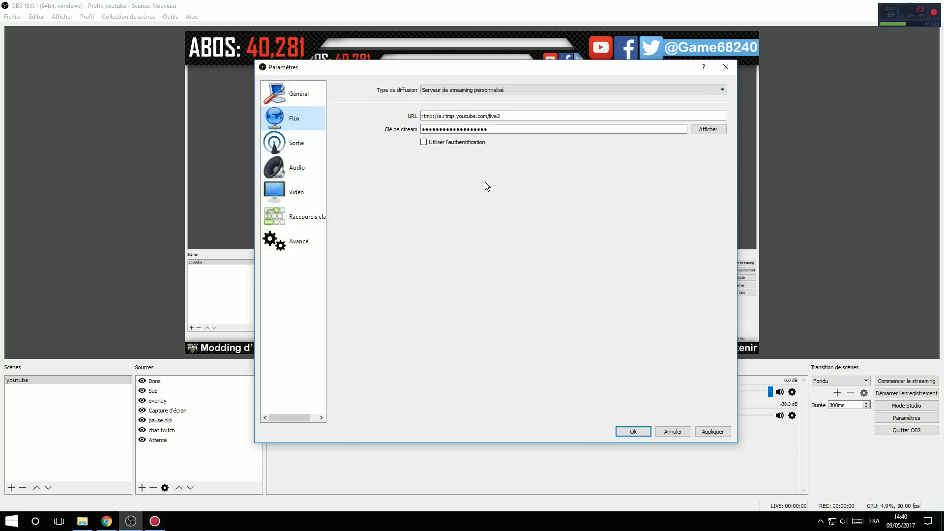
{"action": "left_click", "coordinate": [468, 91]}
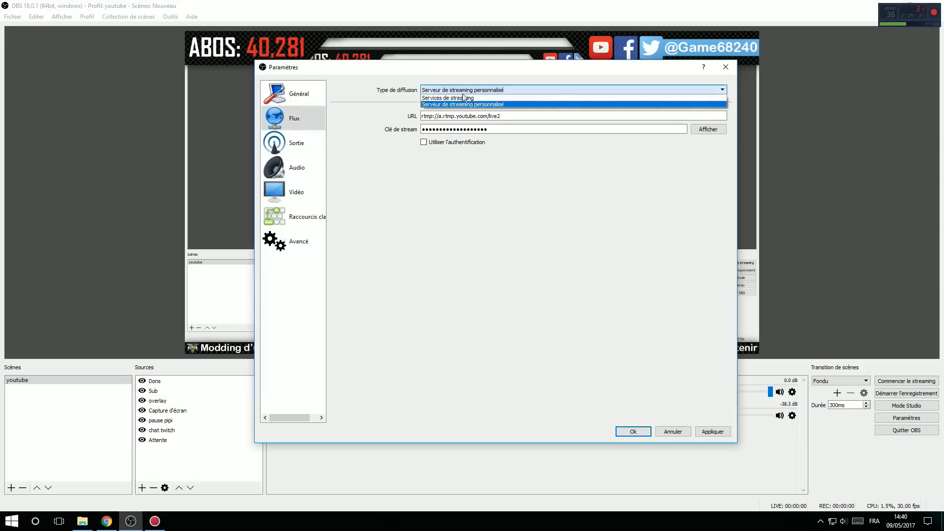
{"action": "left_click", "coordinate": [436, 104]}
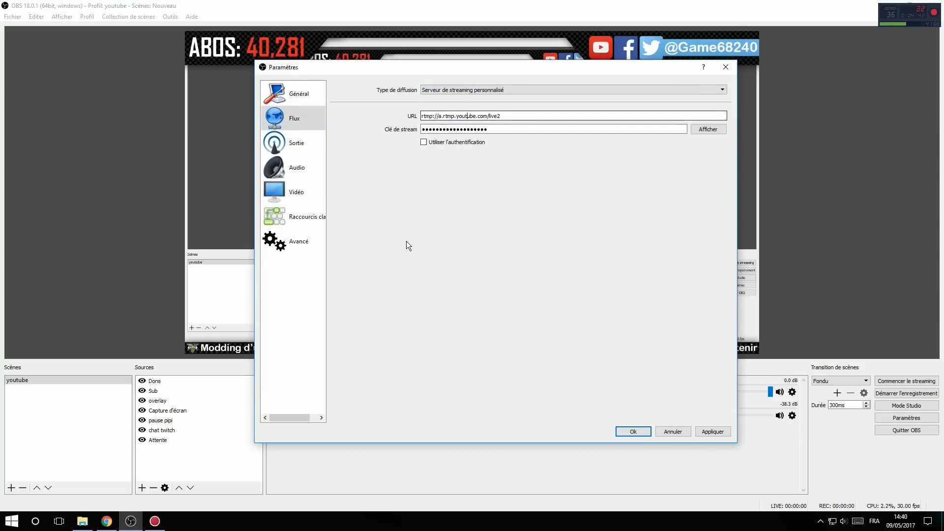
Step: Select the server URL in the YouTube dashboard's encoder configuration and check it against the OBS stream settings
{"action": "left_click", "coordinate": [106, 521]}
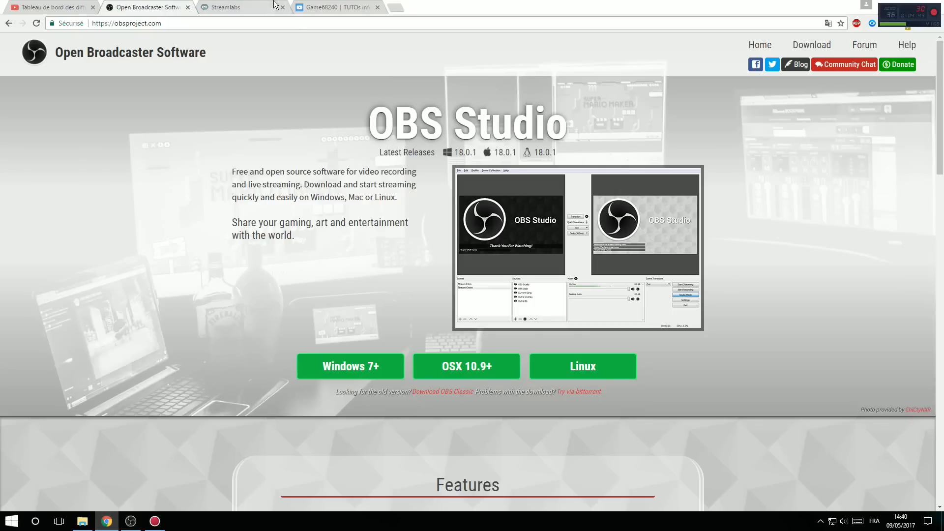
{"action": "left_click", "coordinate": [49, 7]}
{"action": "scroll", "coordinate": [160, 375], "scroll_direction": "down", "scroll_amount": 10}
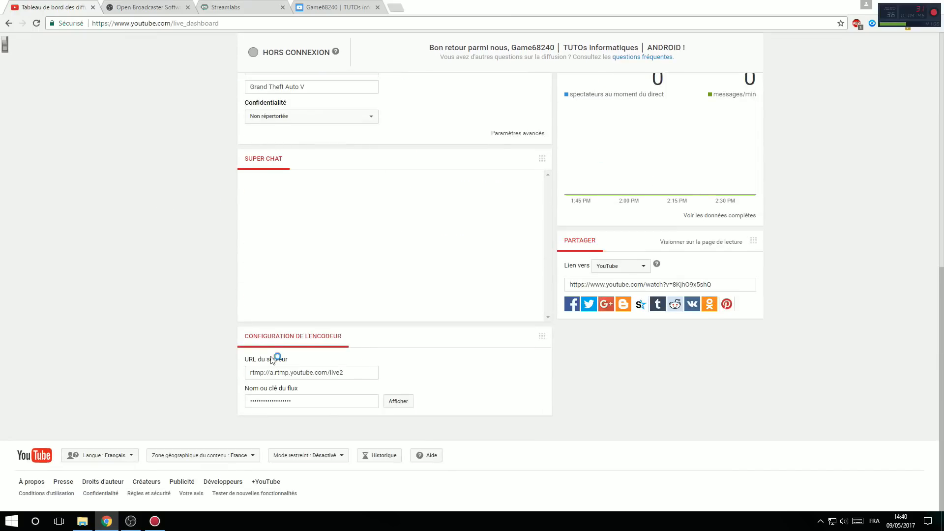
{"action": "left_click", "coordinate": [363, 373]}
{"action": "left_click", "coordinate": [133, 524]}
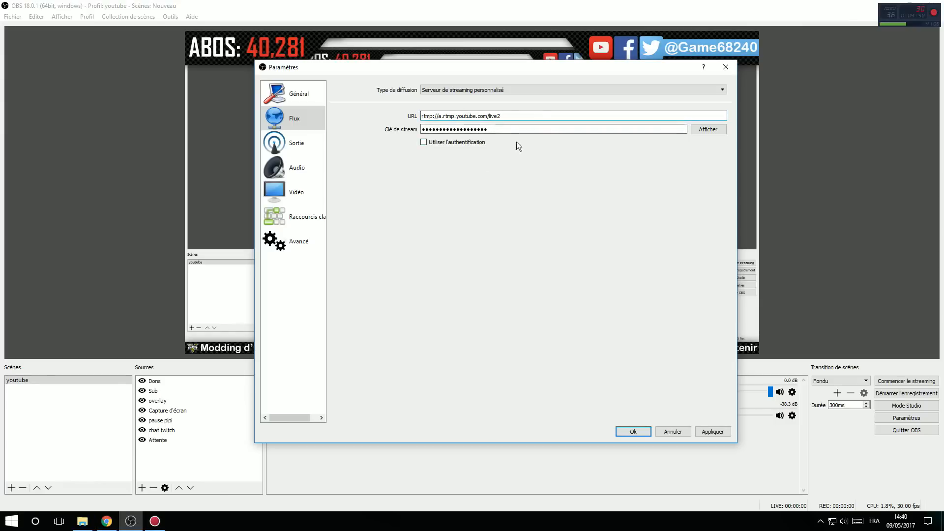
{"action": "left_click", "coordinate": [106, 522]}
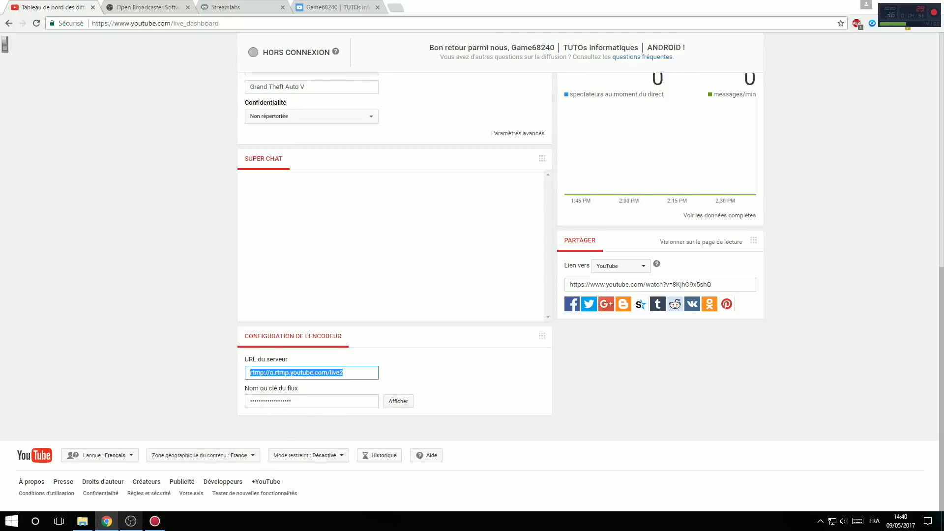
{"action": "left_click", "coordinate": [130, 521]}
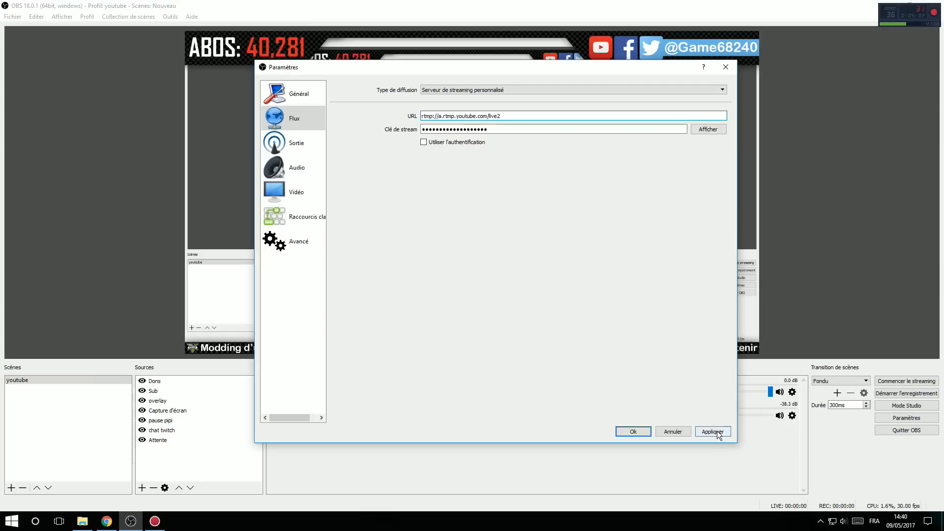
Step: Open the output settings and review the available output modes, streaming encoders and rescaled resolutions
{"action": "left_click", "coordinate": [295, 143]}
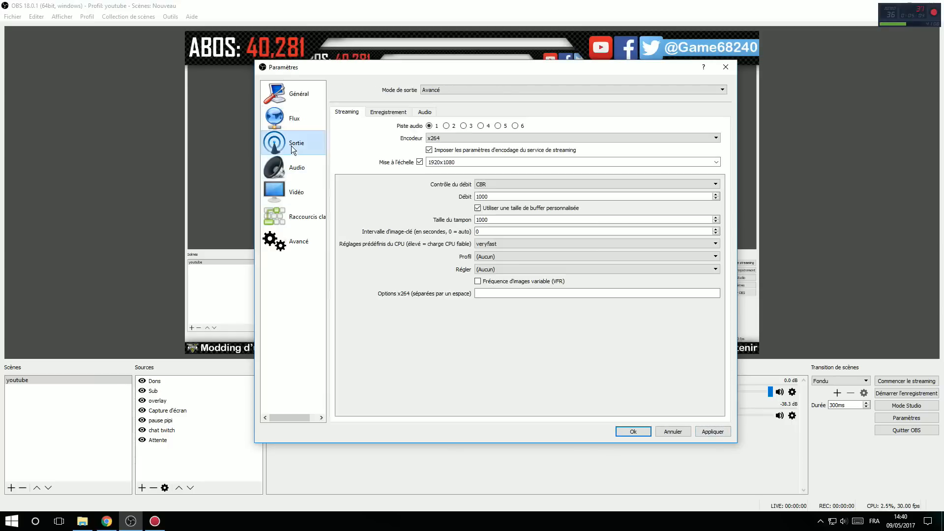
{"action": "left_click", "coordinate": [472, 85]}
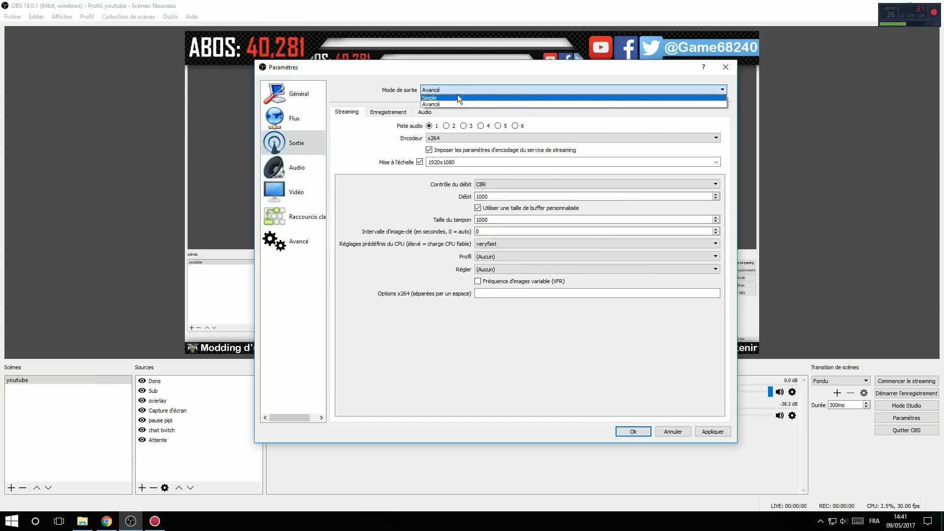
{"action": "left_click", "coordinate": [368, 136]}
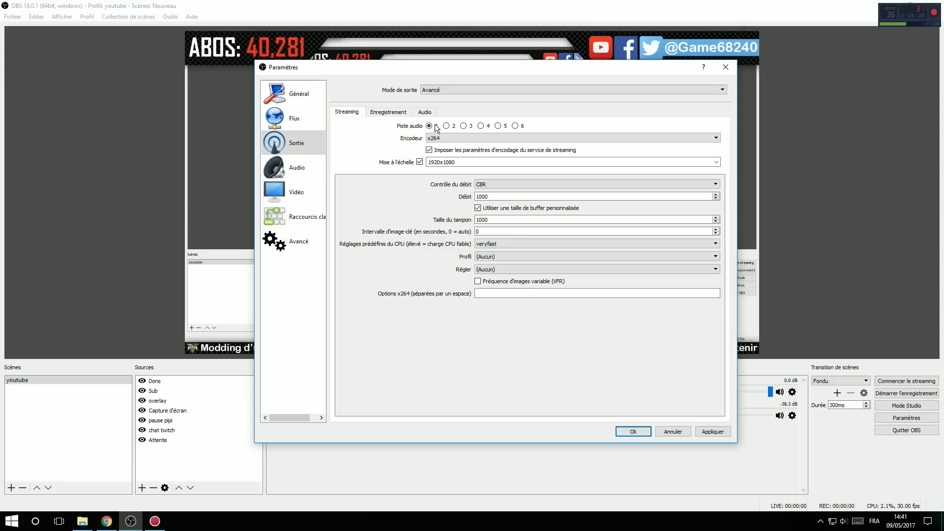
{"action": "left_click", "coordinate": [467, 139]}
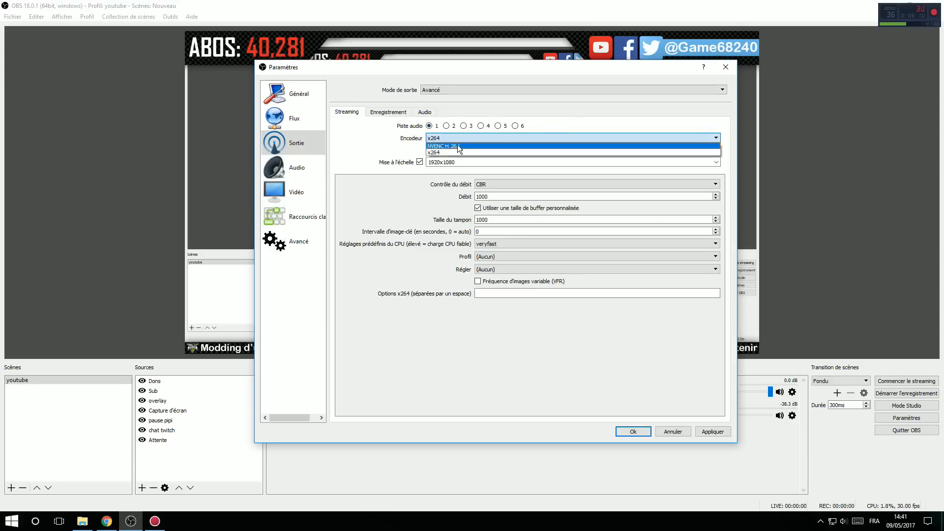
{"action": "left_click", "coordinate": [361, 200]}
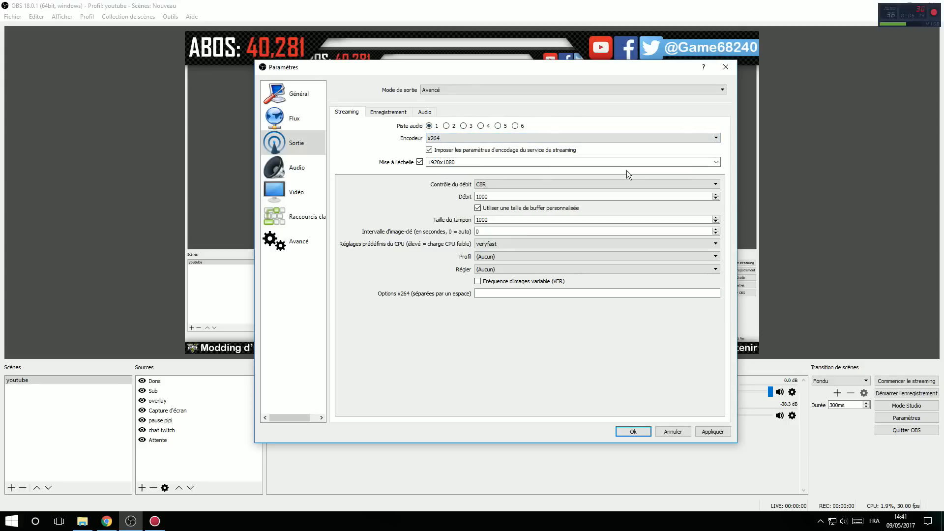
{"action": "left_click", "coordinate": [716, 162]}
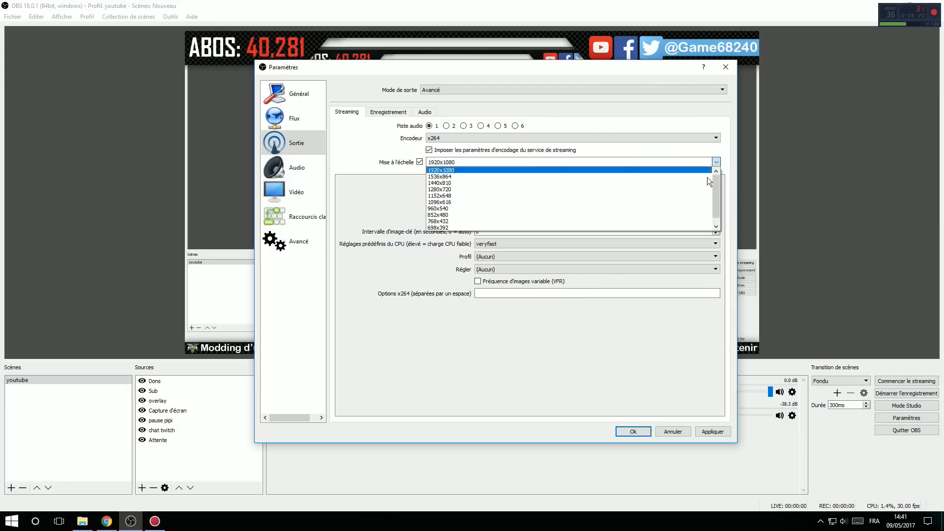
{"action": "left_click", "coordinate": [387, 208]}
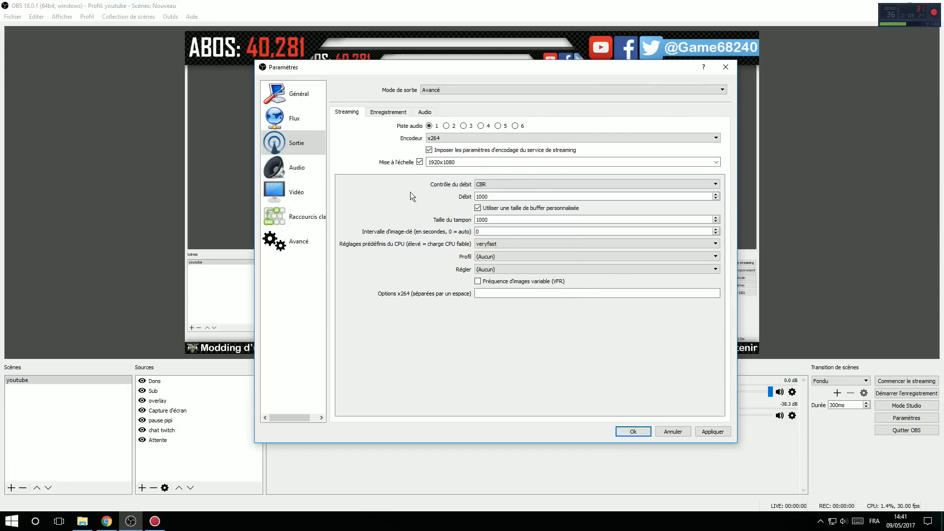
Step: Set the streaming rate control to CBR and go through the bitrate, keyframe interval, CPU preset and x264 options
{"action": "left_click", "coordinate": [518, 184]}
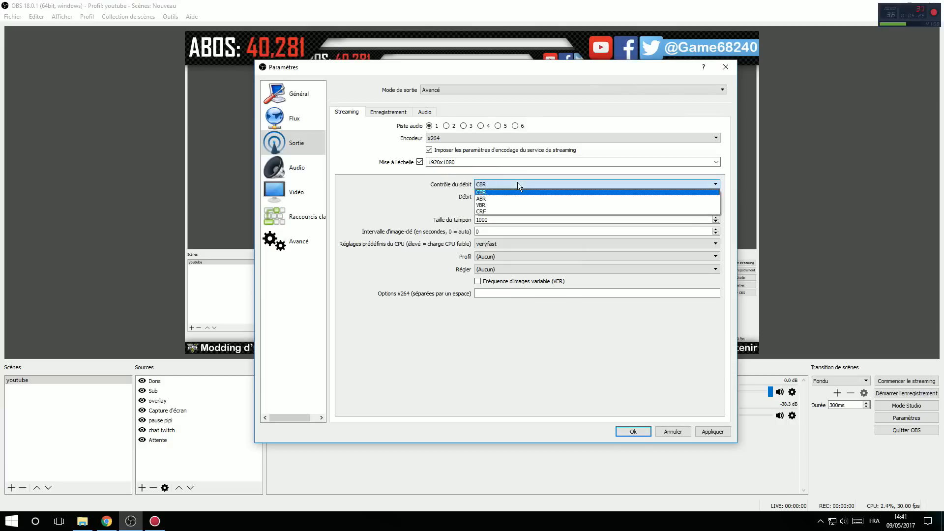
{"action": "left_click", "coordinate": [505, 192]}
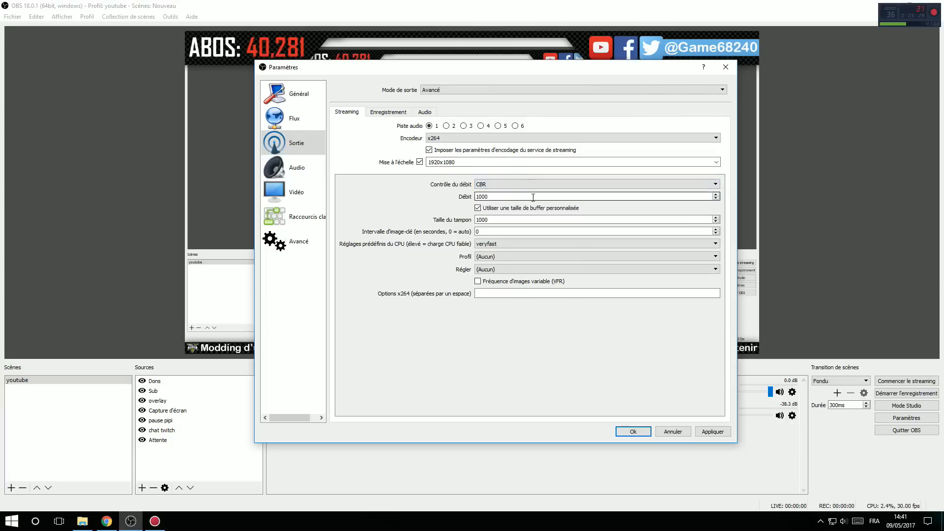
{"action": "left_click", "coordinate": [544, 196]}
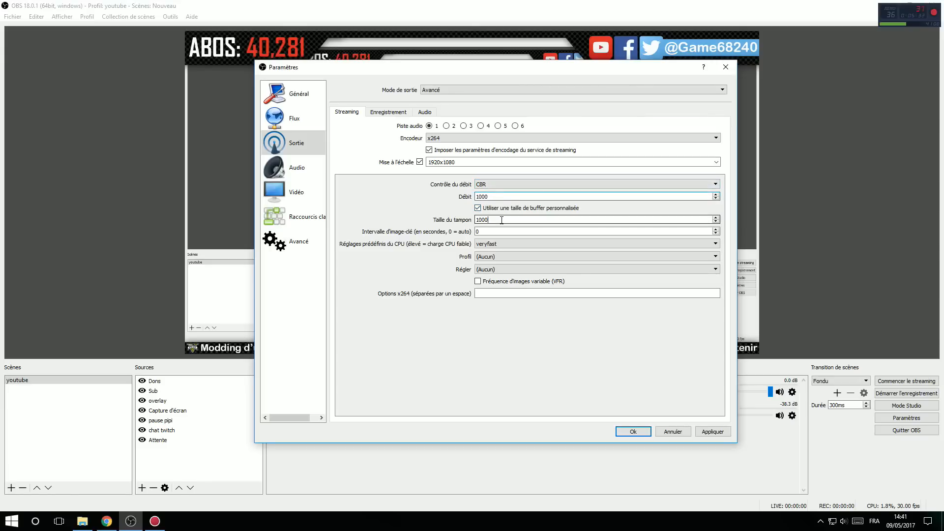
{"action": "key", "text": "Tab"}
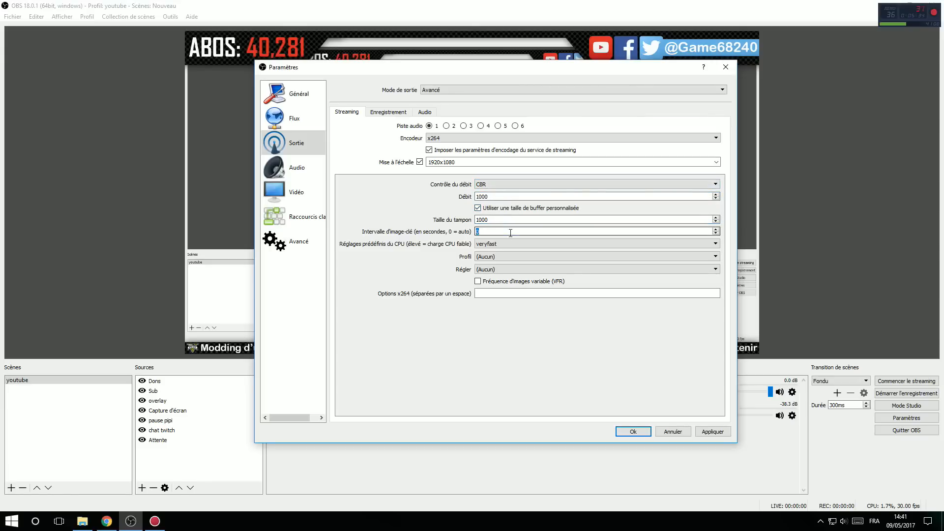
{"action": "left_click", "coordinate": [499, 245]}
{"action": "left_click", "coordinate": [497, 264]}
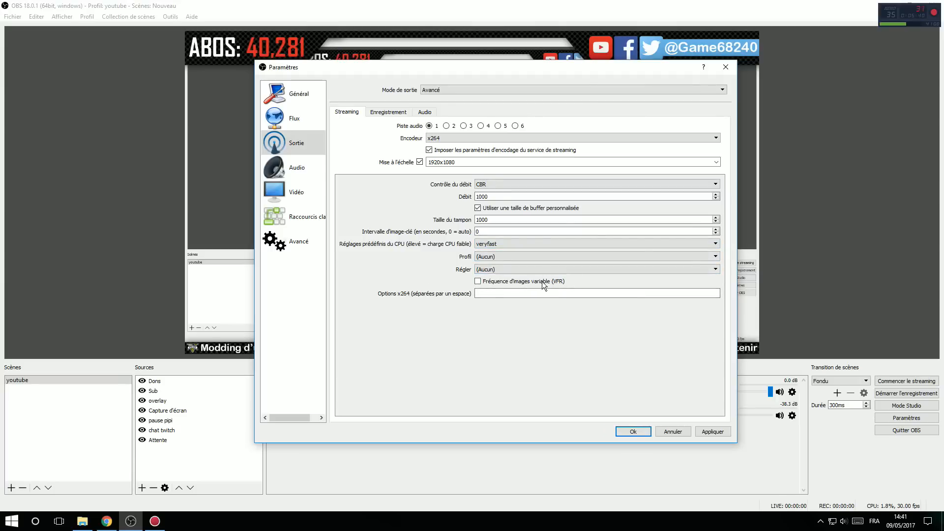
{"action": "left_click", "coordinate": [496, 296]}
Step: View the recording and audio track output settings, and return to the streaming output settings
{"action": "left_click", "coordinate": [390, 112]}
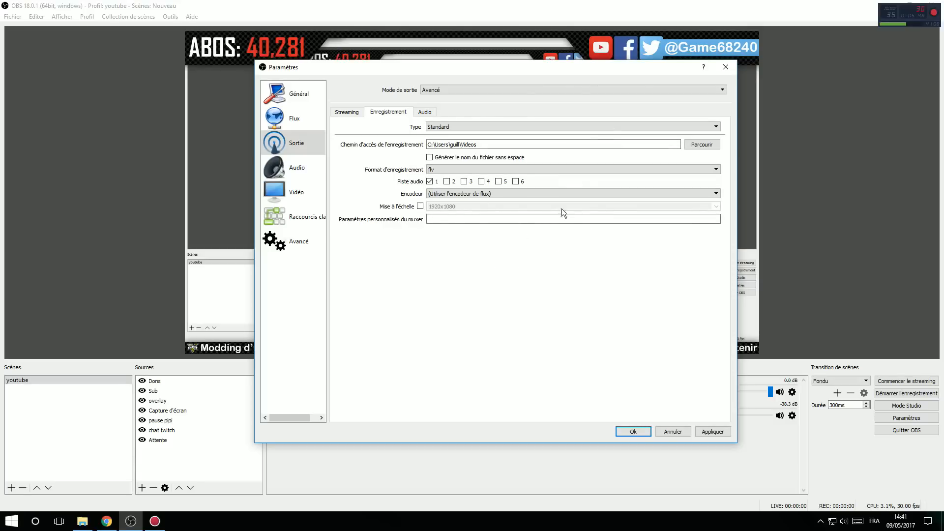
{"action": "left_click", "coordinate": [425, 112]}
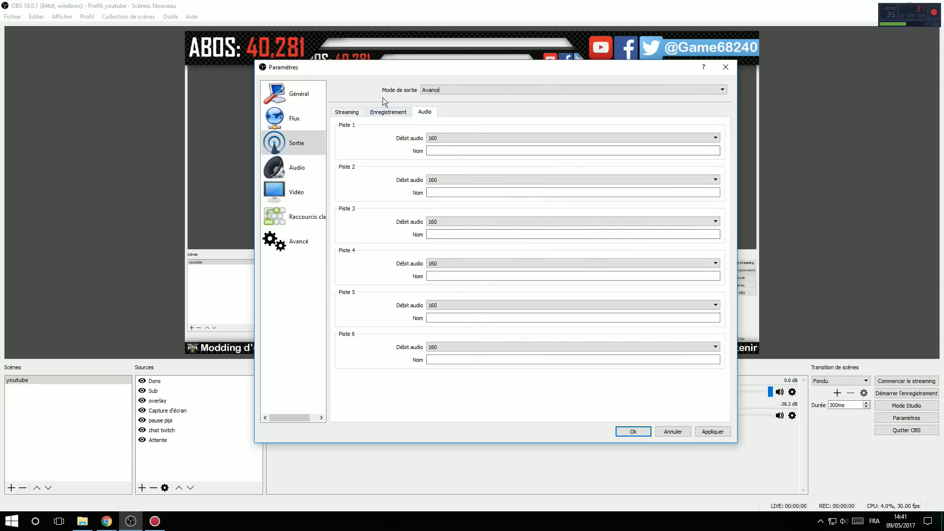
{"action": "left_click", "coordinate": [349, 113]}
Step: Set the audio sample rate to 44.1khz, the channels to Stéréo and the desktop audio device to Par défaut
{"action": "left_click", "coordinate": [296, 170]}
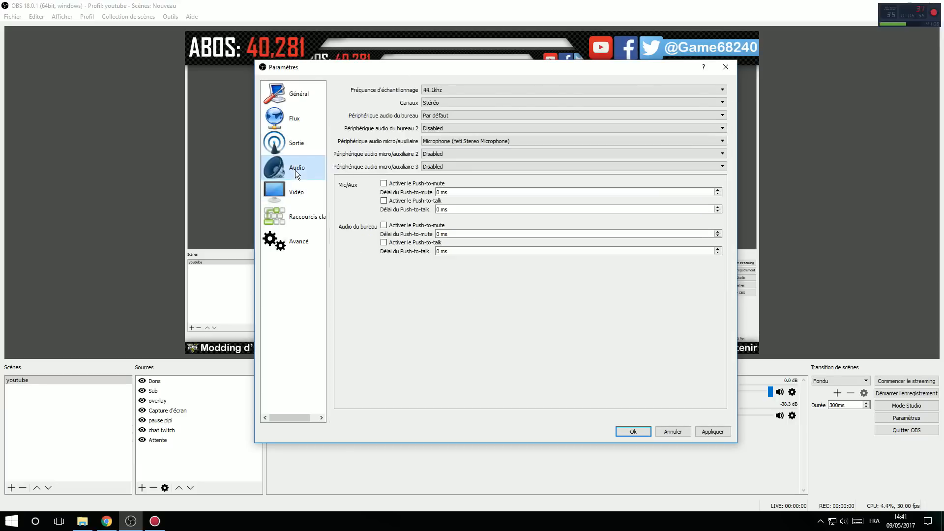
{"action": "left_click", "coordinate": [465, 90]}
{"action": "left_click", "coordinate": [448, 97]}
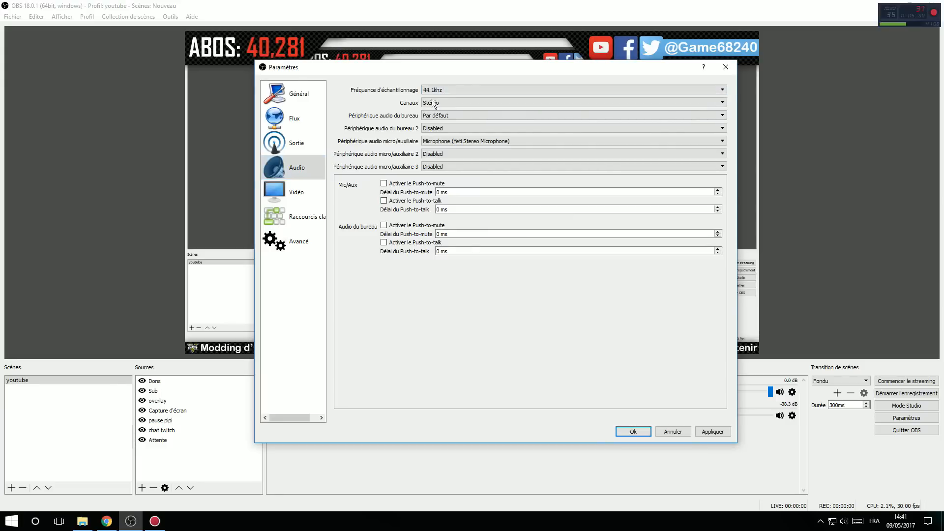
{"action": "left_click", "coordinate": [472, 104]}
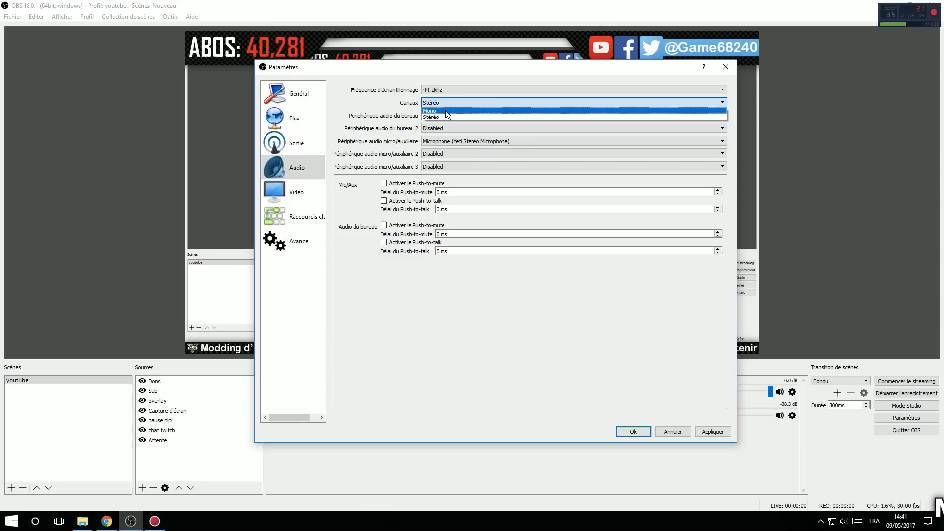
{"action": "left_click", "coordinate": [429, 117]}
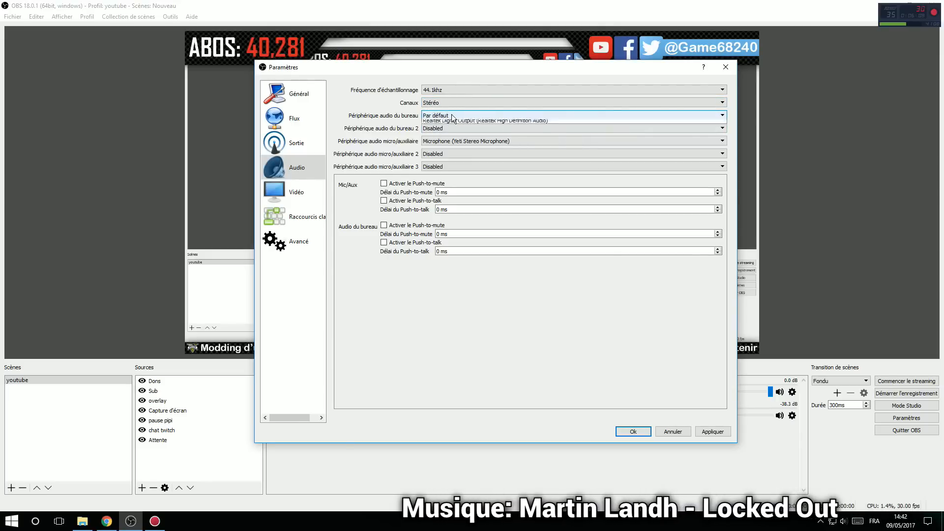
{"action": "left_click", "coordinate": [477, 116]}
{"action": "left_click", "coordinate": [437, 130]}
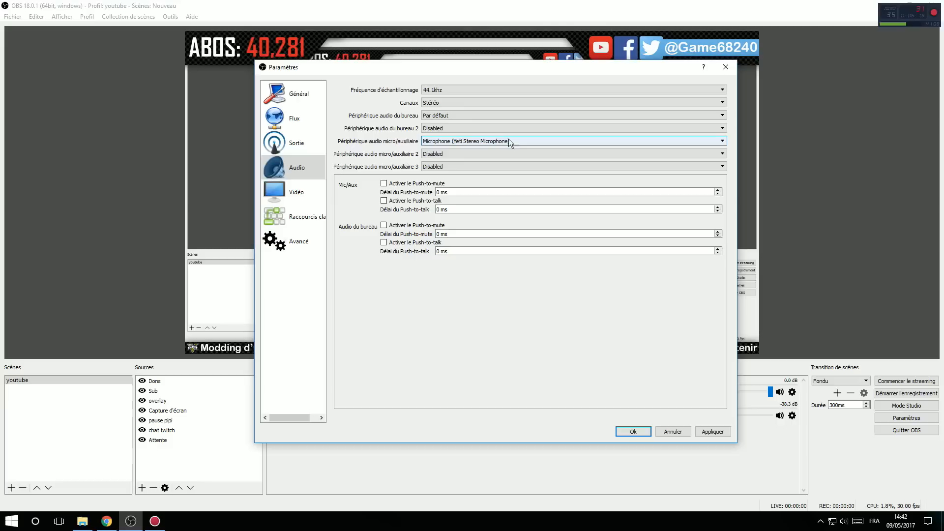
Step: Move the settings window aside to examine the microphone and desktop levels in the audio mixer, and bring it back
{"action": "left_click_drag", "start_coordinate": [413, 68], "coordinate": [77, 173]}
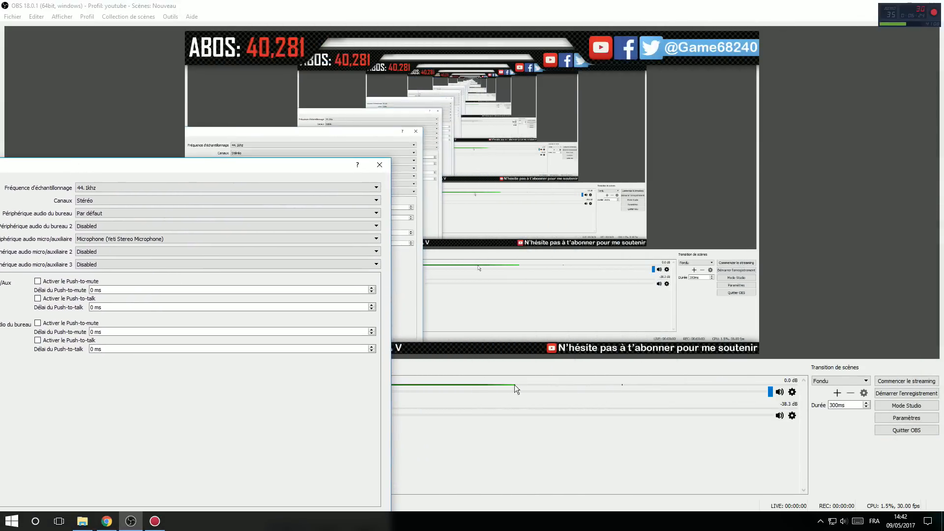
{"action": "left_click_drag", "start_coordinate": [224, 167], "coordinate": [546, 62]}
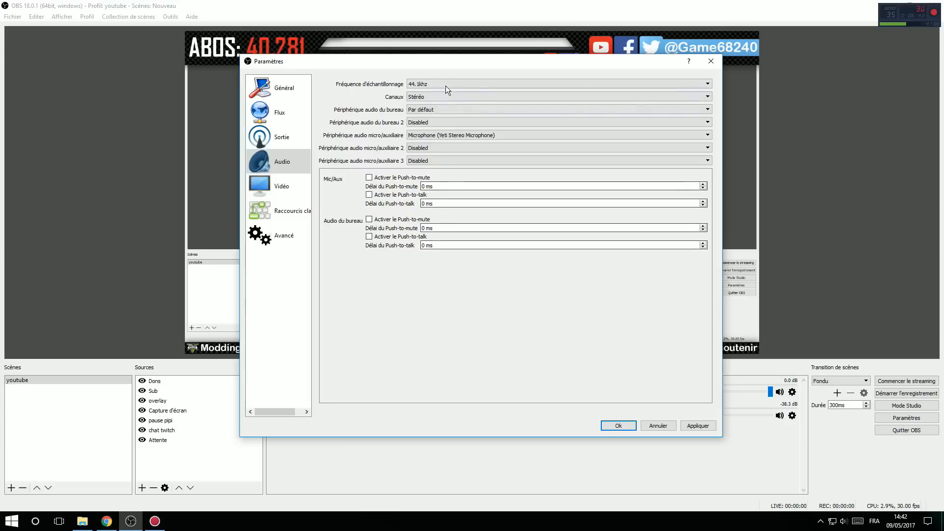
{"action": "left_click_drag", "start_coordinate": [464, 59], "coordinate": [633, 38]}
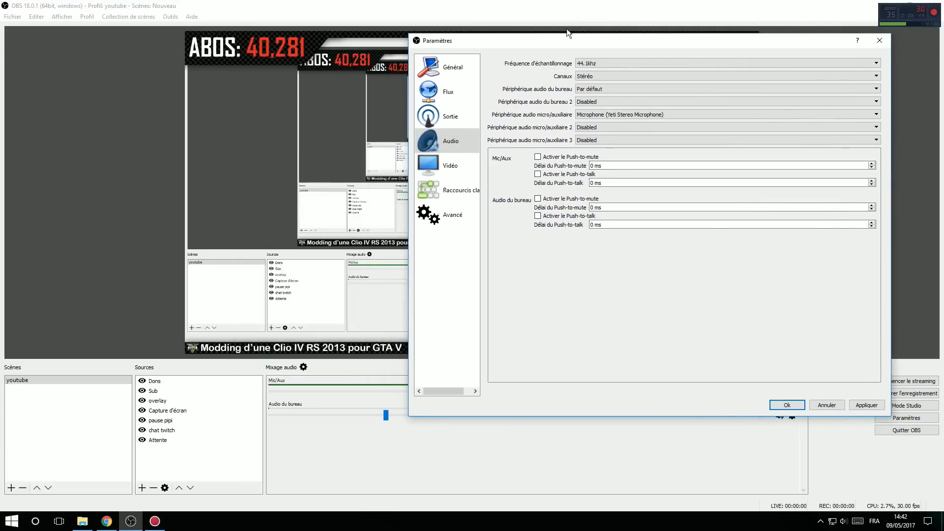
{"action": "left_click_drag", "start_coordinate": [573, 42], "coordinate": [423, 72]}
Step: Open the video settings and set the base canvas resolution to 1920x1080
{"action": "left_click", "coordinate": [287, 194]}
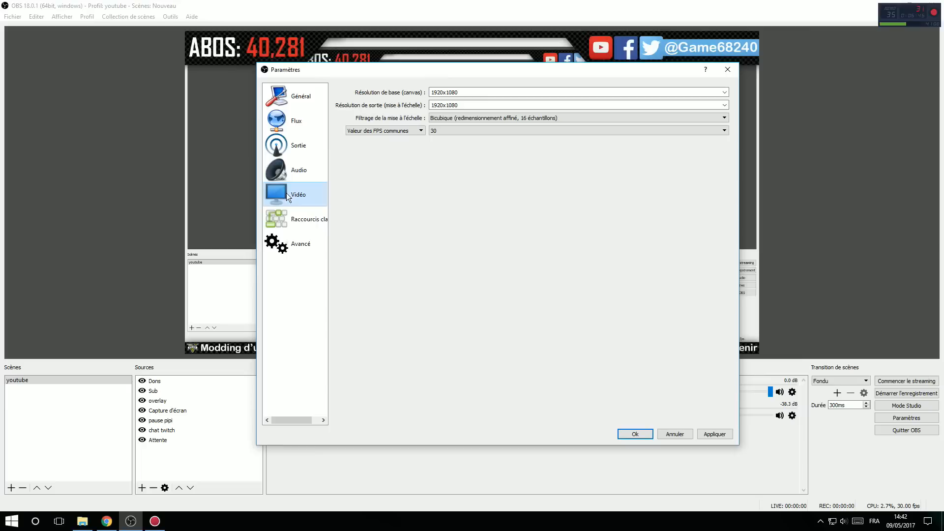
{"action": "left_click", "coordinate": [726, 93]}
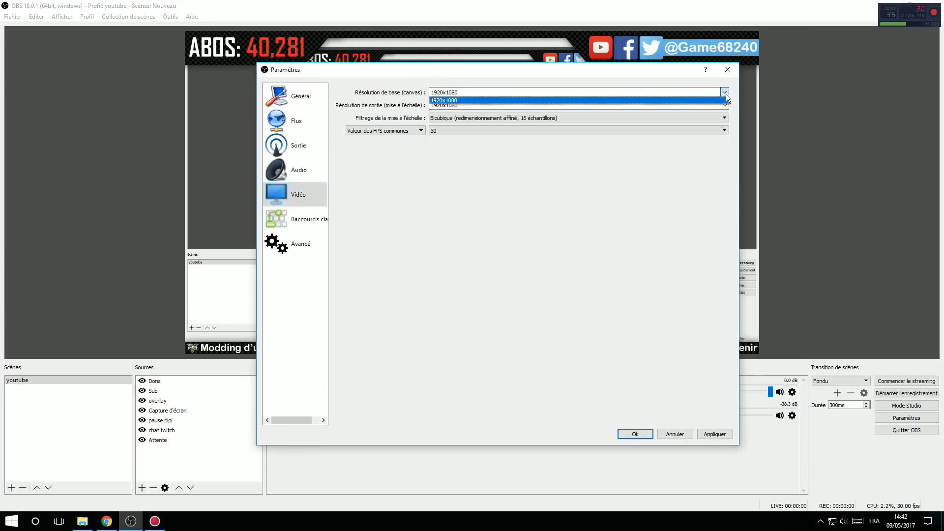
{"action": "left_click", "coordinate": [468, 100]}
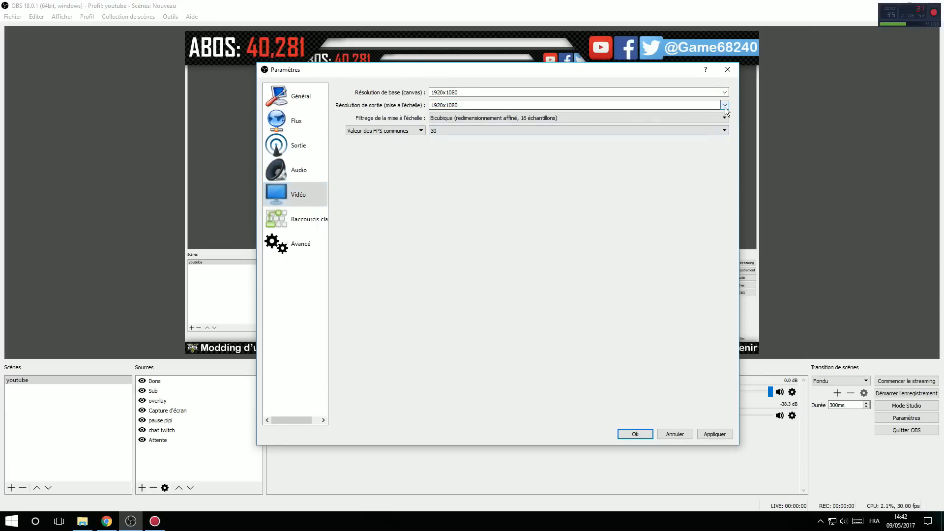
Step: Review the available base canvas resolutions and set the scaled output resolution to 1920x1080
{"action": "left_click", "coordinate": [724, 93]}
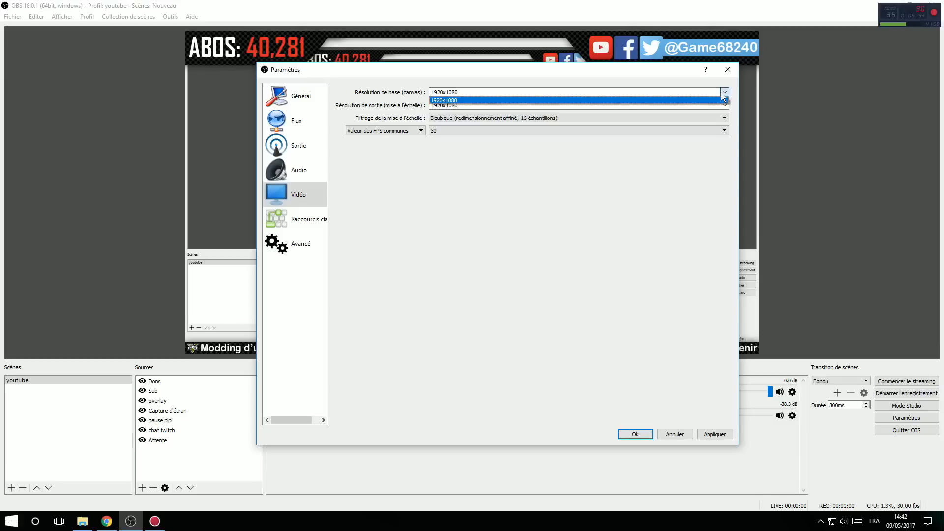
{"action": "left_click", "coordinate": [458, 181]}
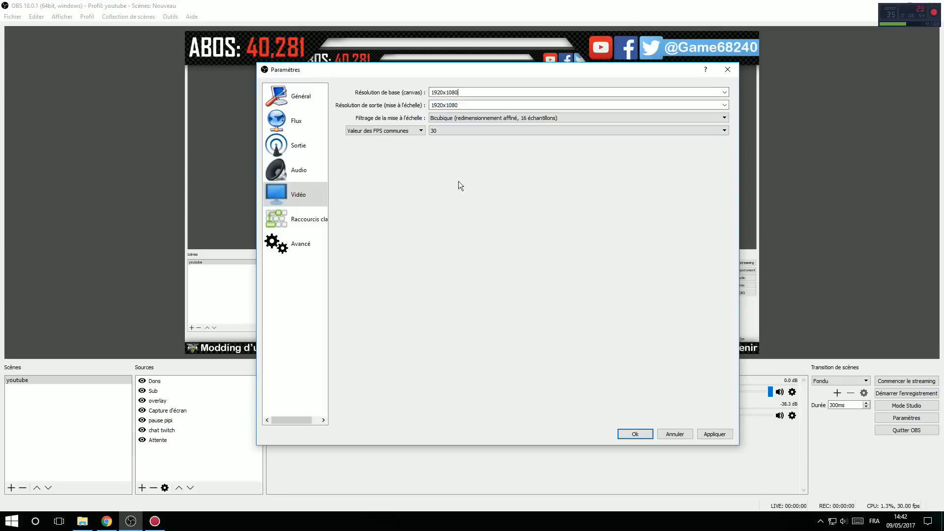
{"action": "left_click", "coordinate": [724, 105]}
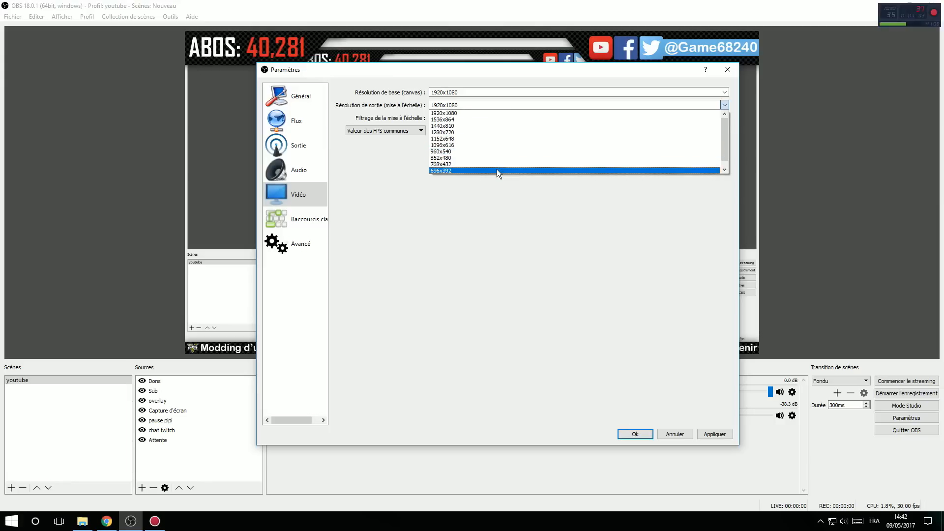
{"action": "left_click", "coordinate": [476, 112]}
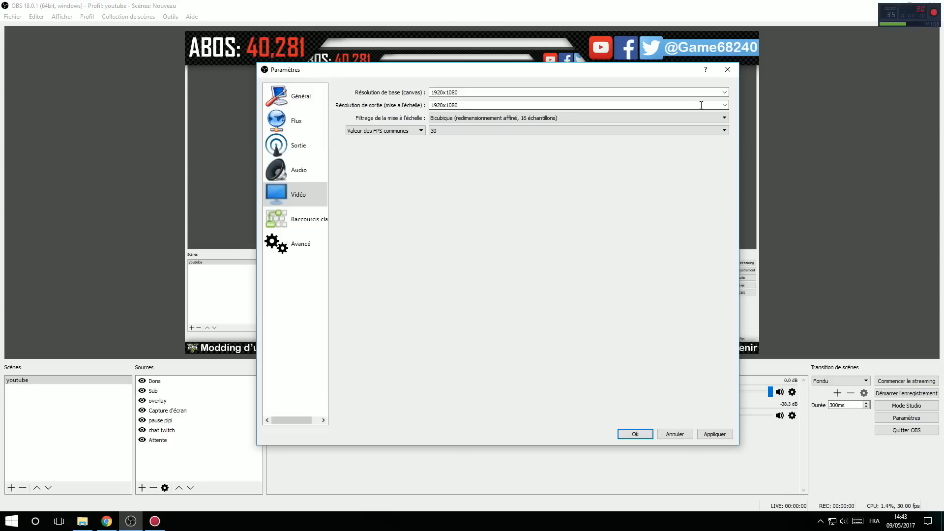
{"action": "left_click", "coordinate": [724, 105]}
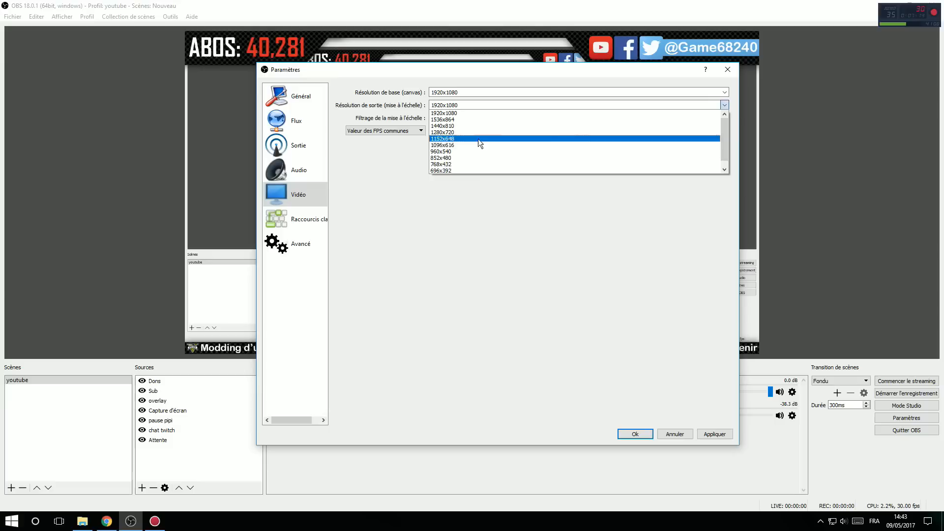
{"action": "left_click", "coordinate": [506, 220]}
Step: Set the scaling filter to Bicubique (redimensionnement affiné, 16 échantillons) and view the common FPS values
{"action": "left_click", "coordinate": [459, 117]}
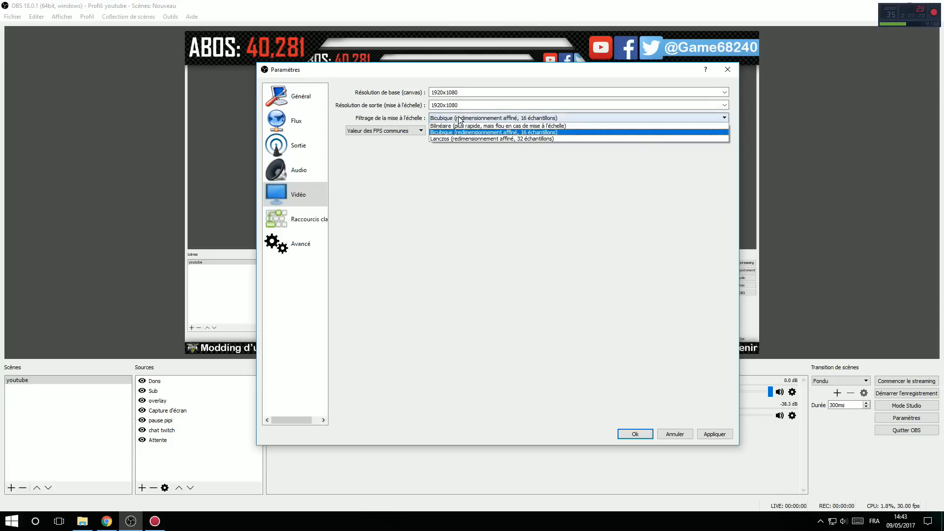
{"action": "left_click", "coordinate": [453, 132]}
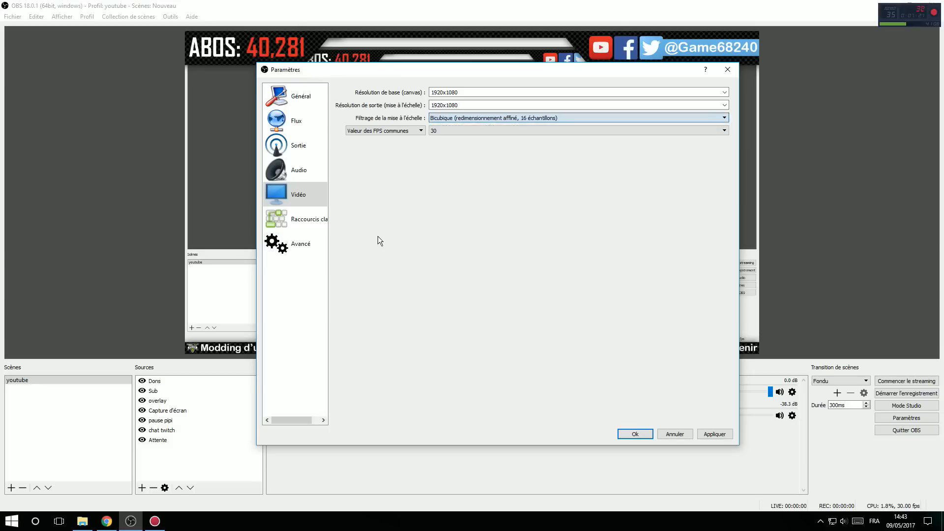
{"action": "left_click", "coordinate": [461, 130]}
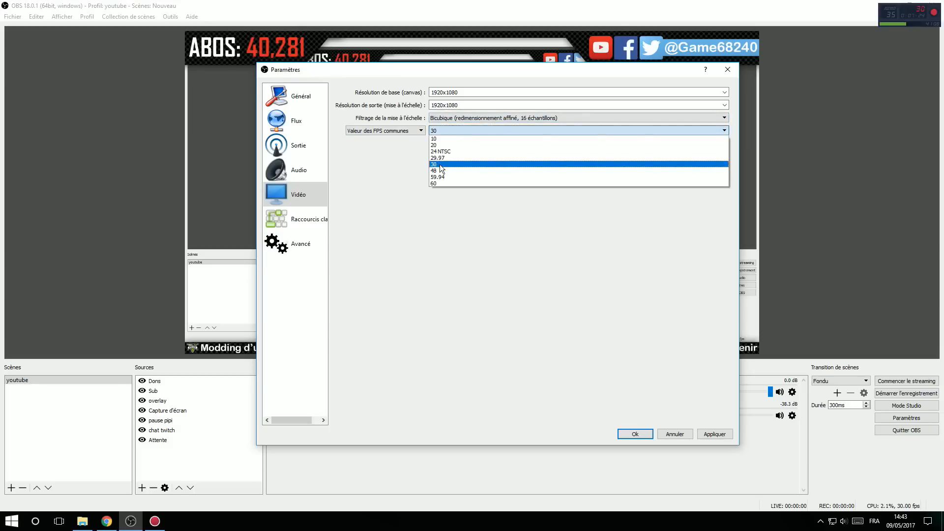
{"action": "left_click", "coordinate": [541, 257]}
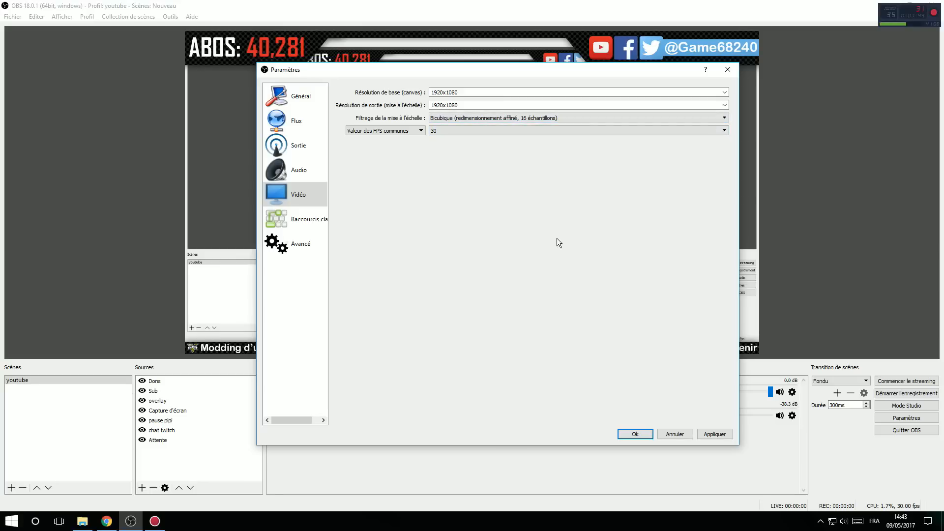
Step: View the hotkey, advanced and general settings, and close the settings without saving the modifications
{"action": "left_click", "coordinate": [309, 224]}
{"action": "scroll", "coordinate": [610, 227], "scroll_direction": "down", "scroll_amount": 5}
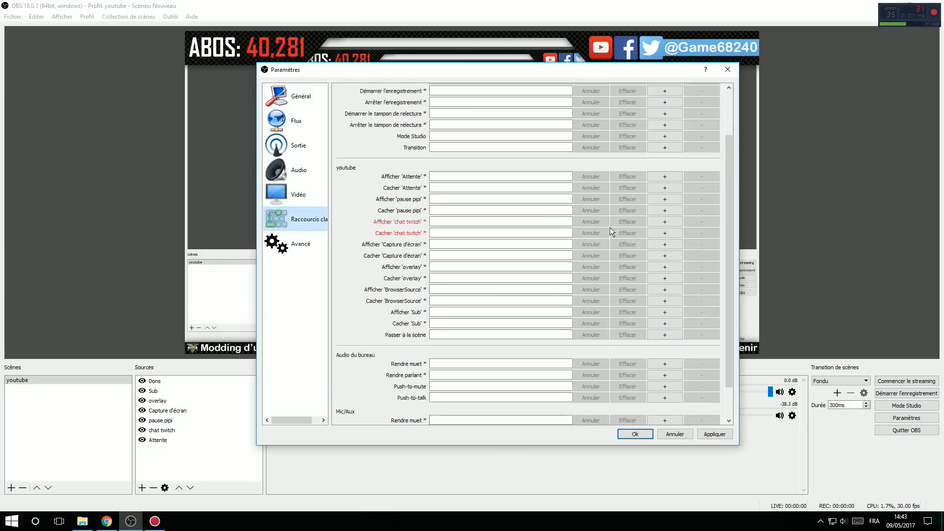
{"action": "scroll", "coordinate": [606, 239], "scroll_direction": "up", "scroll_amount": 5}
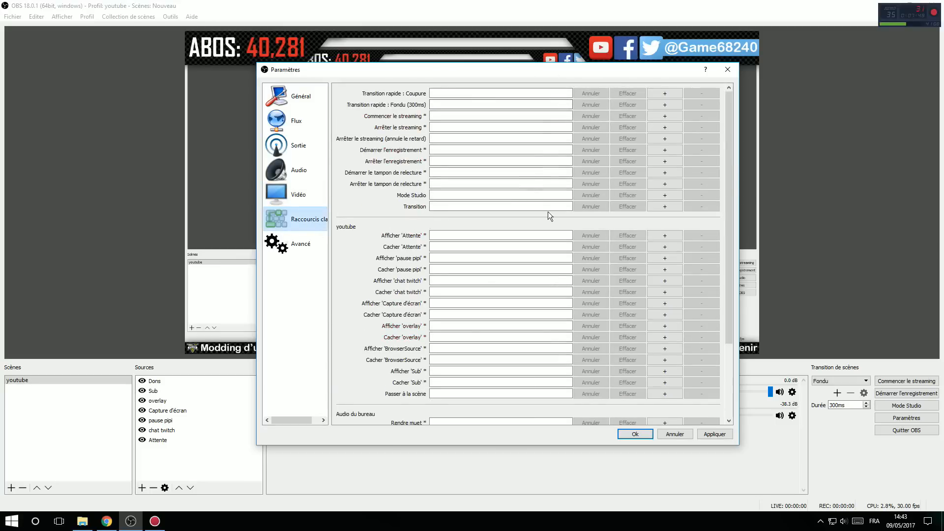
{"action": "left_click", "coordinate": [293, 247]}
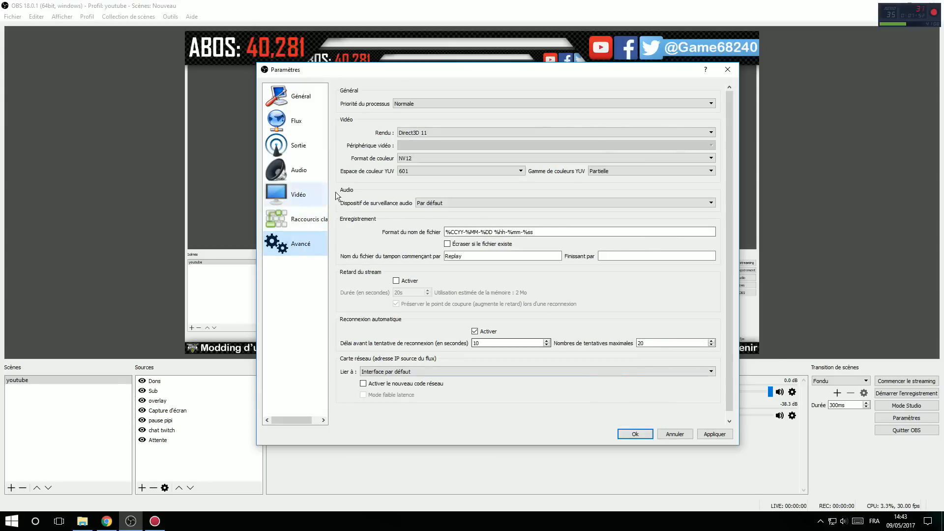
{"action": "left_click", "coordinate": [293, 100]}
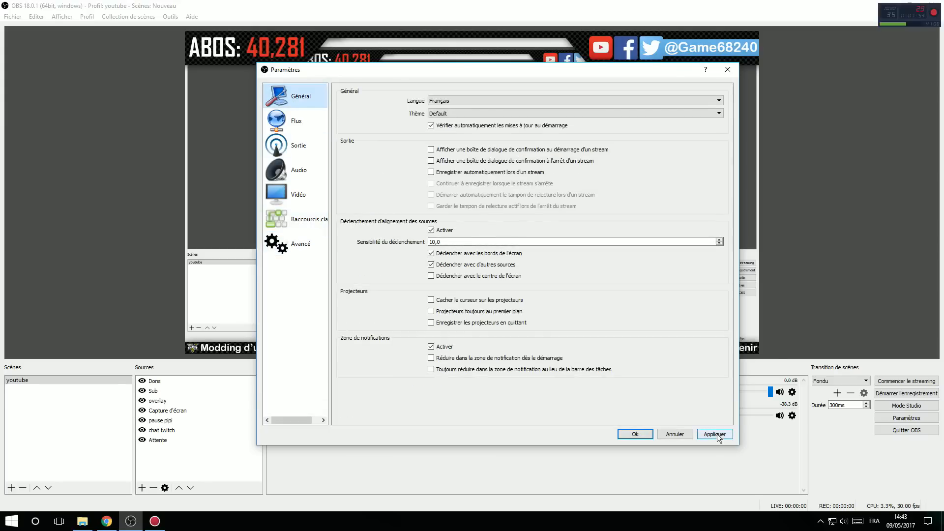
{"action": "left_click", "coordinate": [728, 70]}
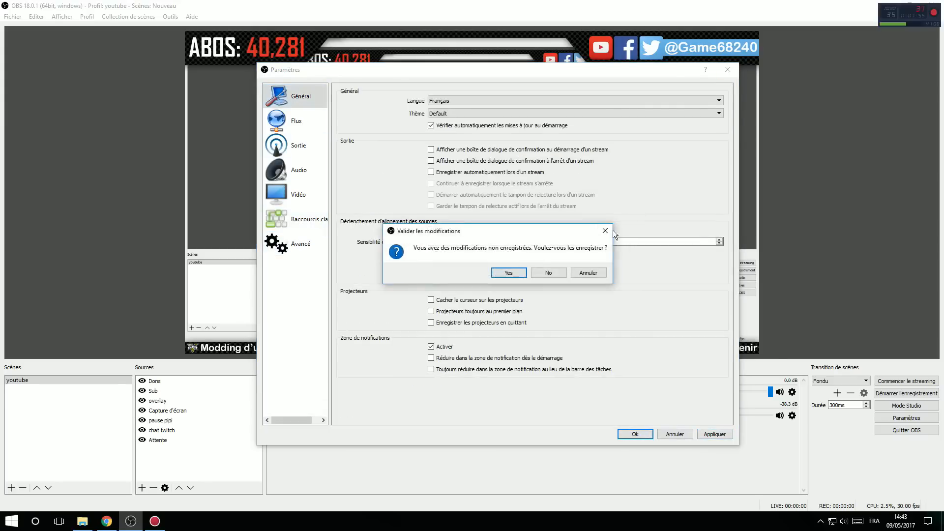
{"action": "left_click", "coordinate": [547, 273]}
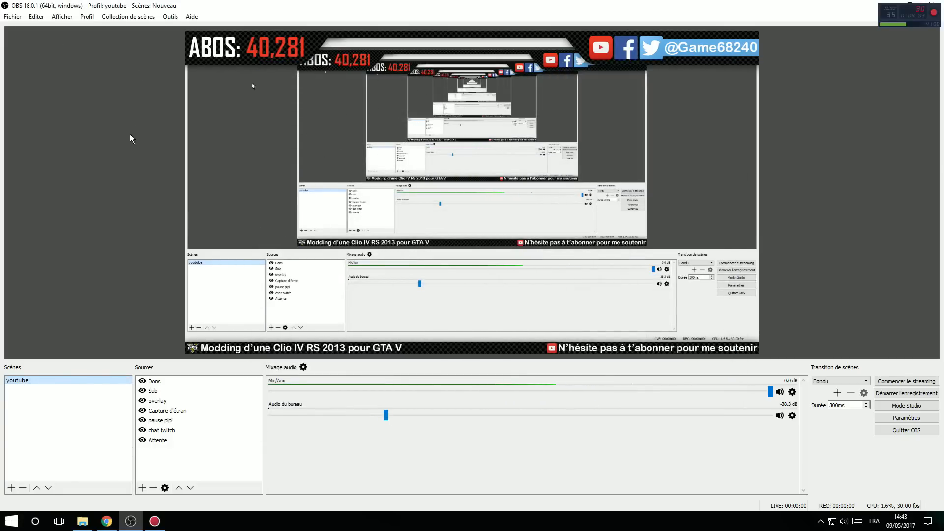
{"action": "left_click", "coordinate": [11, 487]}
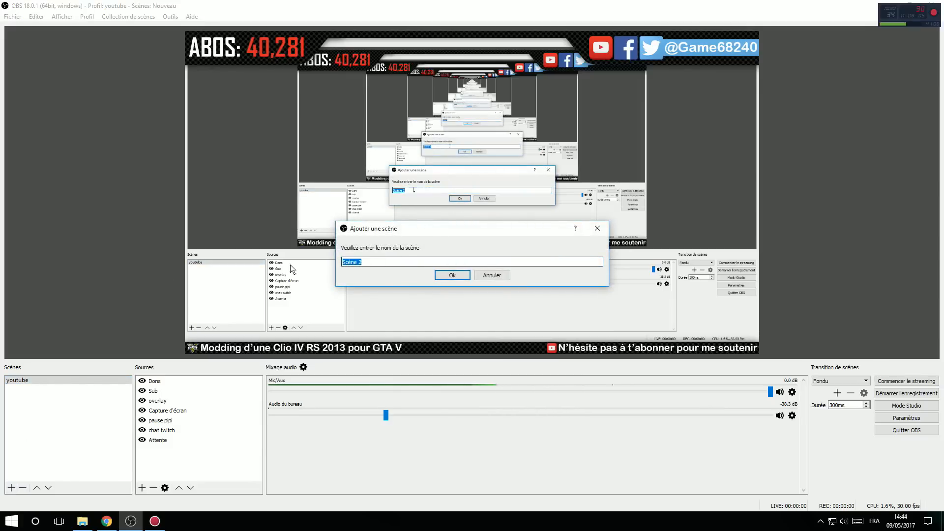
{"action": "left_click", "coordinate": [491, 275]}
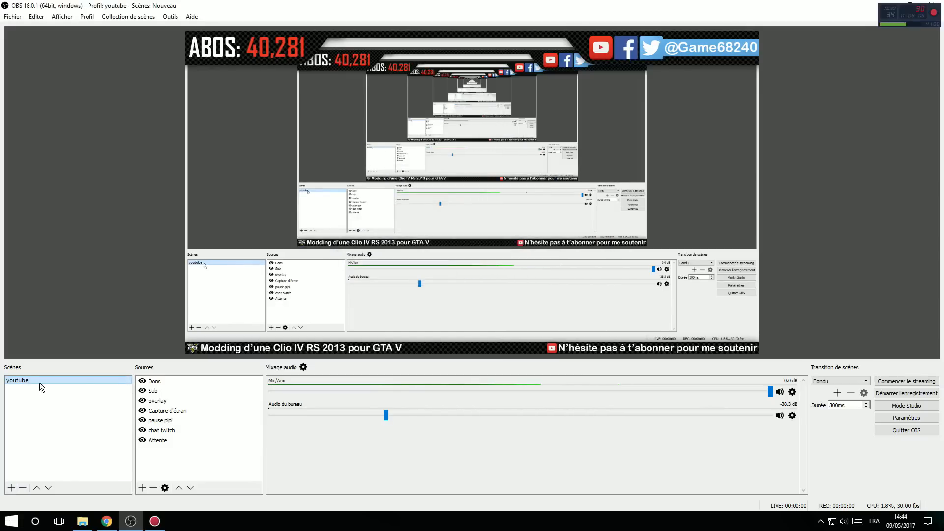
{"action": "left_click_drag", "start_coordinate": [166, 439], "coordinate": [183, 380]}
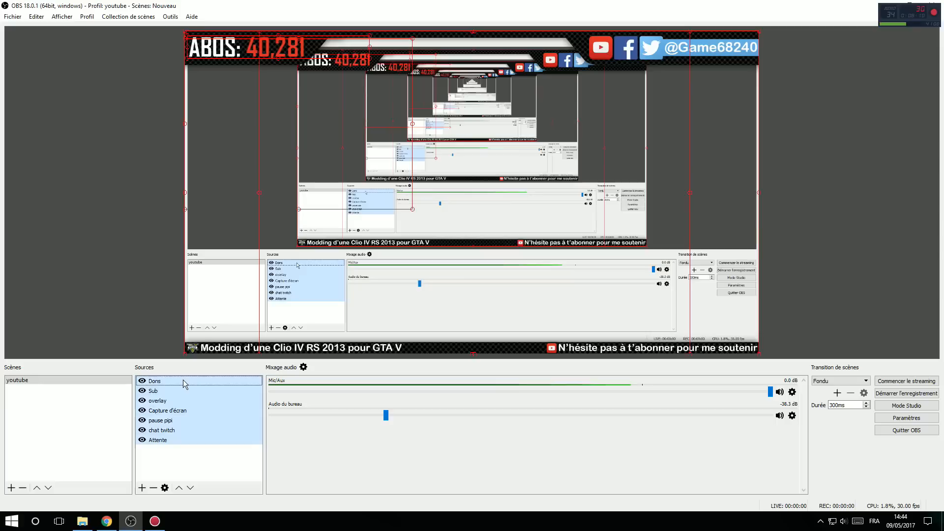
{"action": "left_click", "coordinate": [180, 462]}
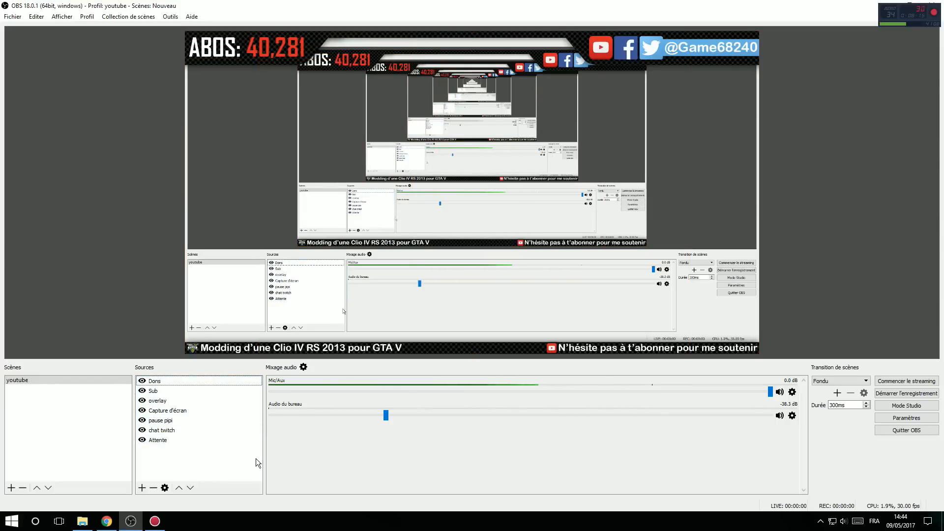
{"action": "left_click", "coordinate": [82, 521]}
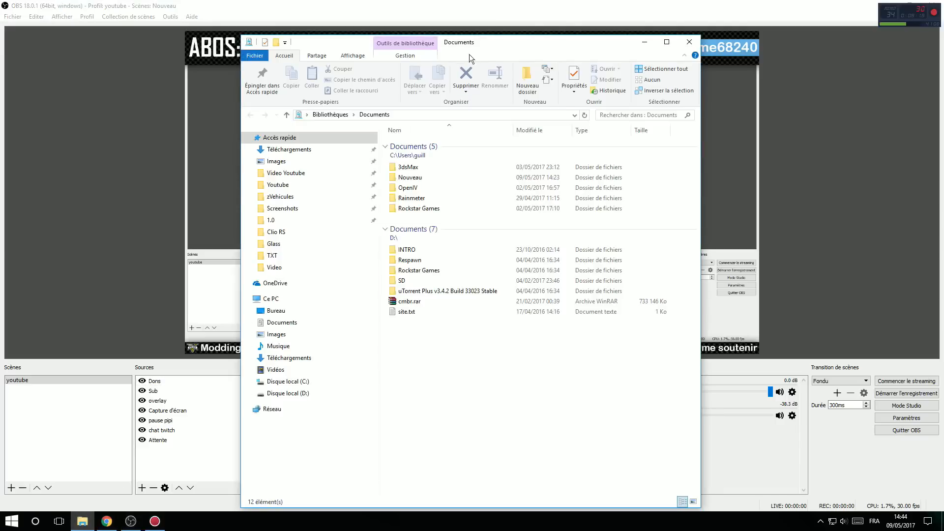
{"action": "left_click", "coordinate": [689, 43]}
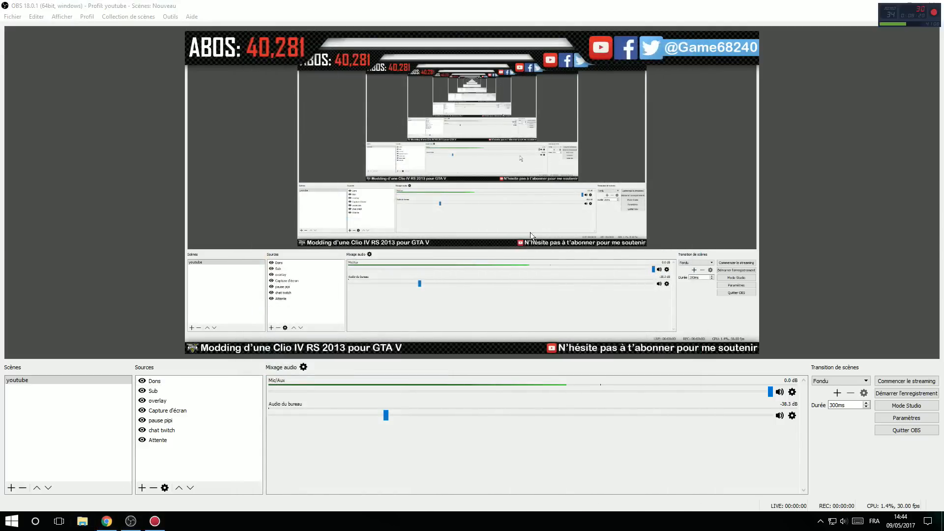
Step: Add a new Capture d'écran source named bureau to the youtube scene, capturing Écran 0: 1920x1080 @ 0,0
{"action": "right_click", "coordinate": [162, 456]}
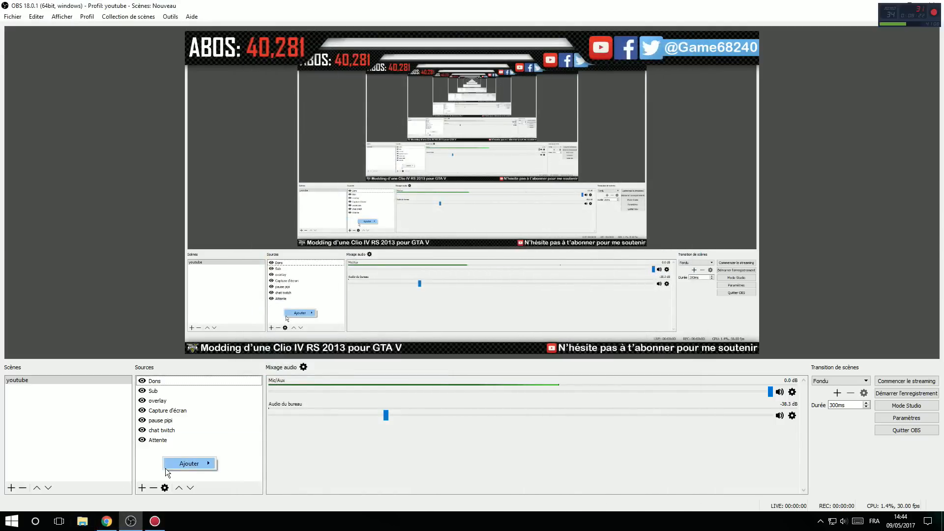
{"action": "mouse_move", "coordinate": [197, 464]}
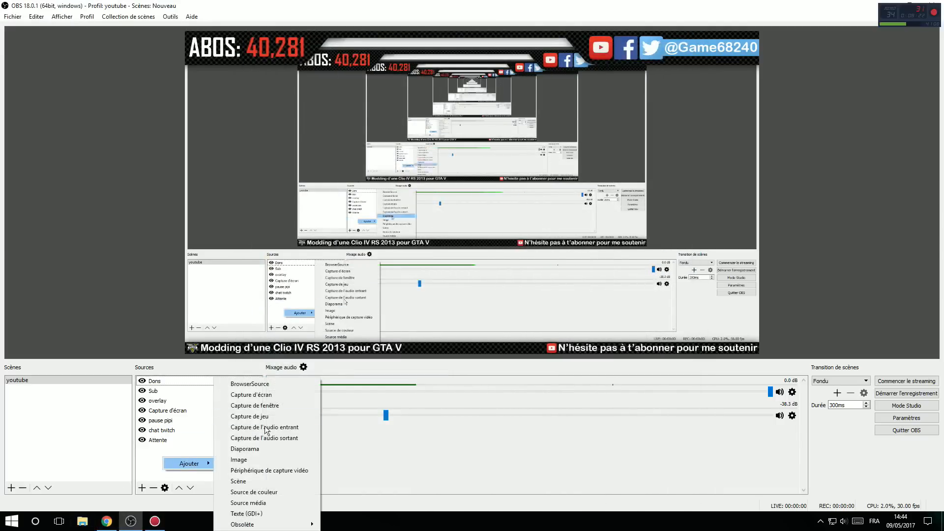
{"action": "left_click", "coordinate": [286, 395]}
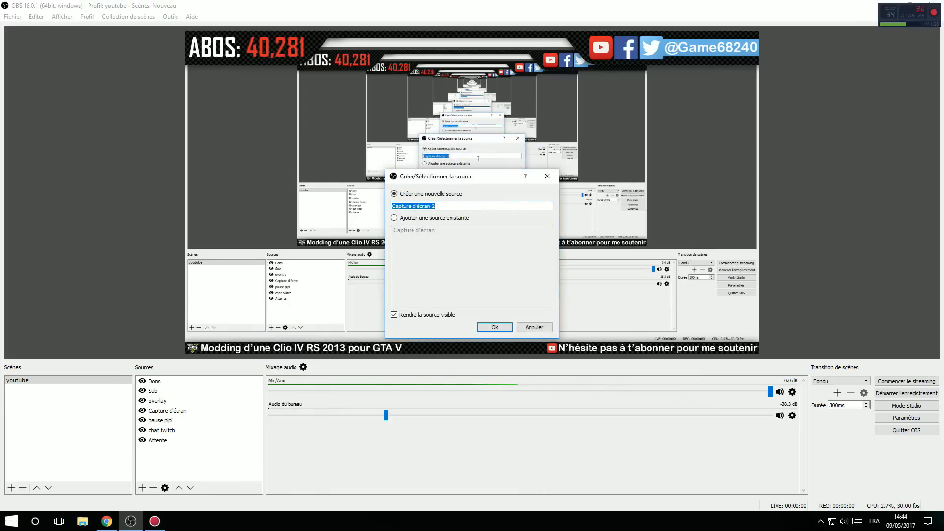
{"action": "type", "text": "b"}
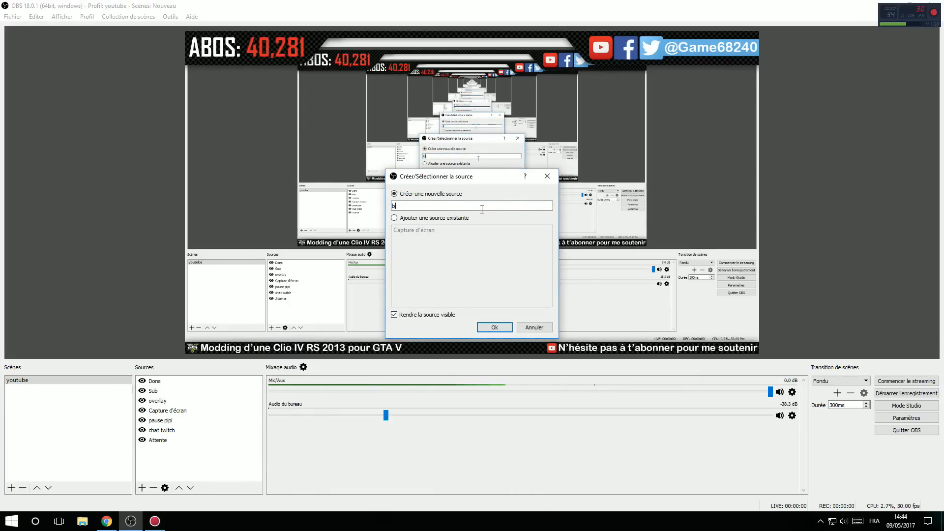
{"action": "type", "text": "yueau"}
{"action": "key", "text": "Return"}
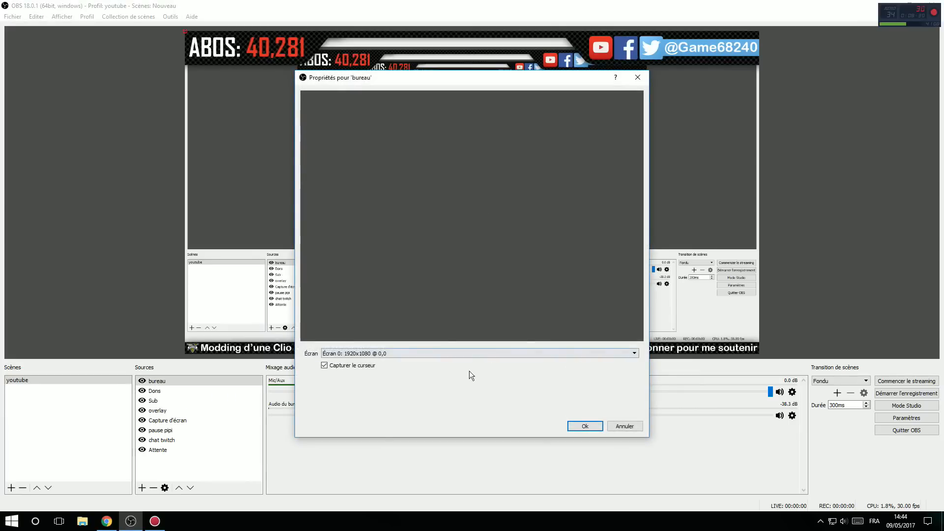
{"action": "left_click", "coordinate": [344, 353]}
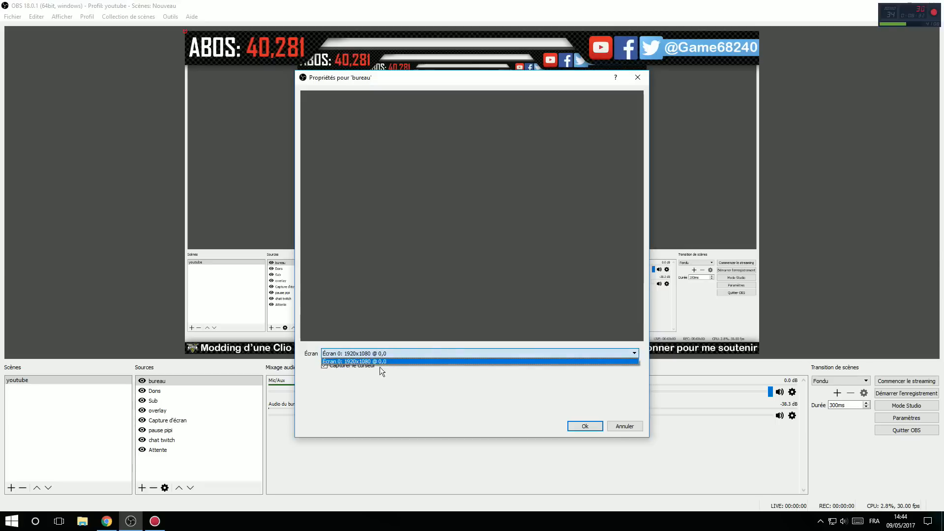
{"action": "left_click", "coordinate": [384, 362]}
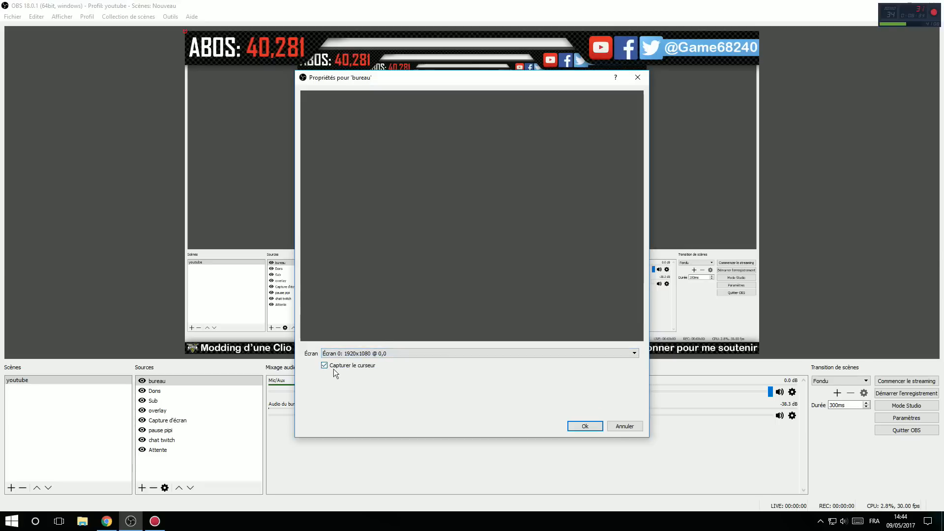
{"action": "left_click", "coordinate": [586, 426]}
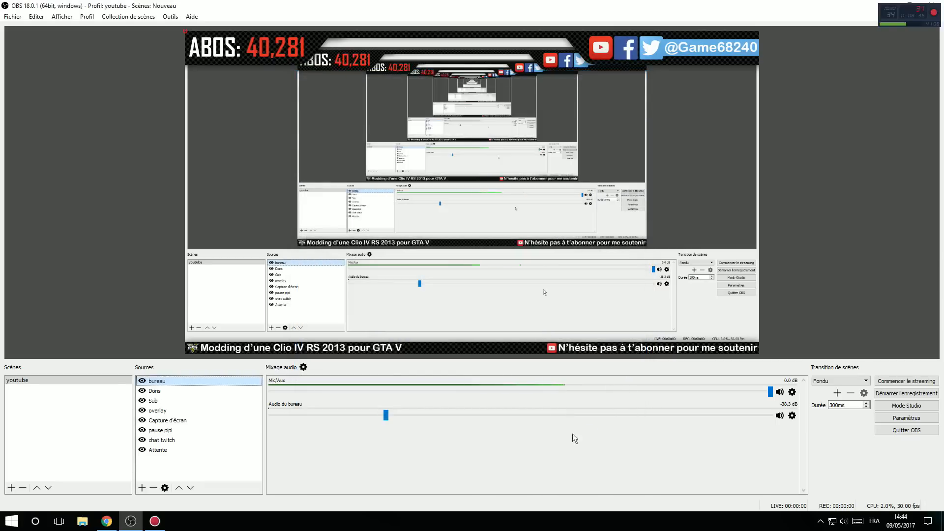
Step: Delete the bureau source from the youtube scene
{"action": "right_click", "coordinate": [157, 379]}
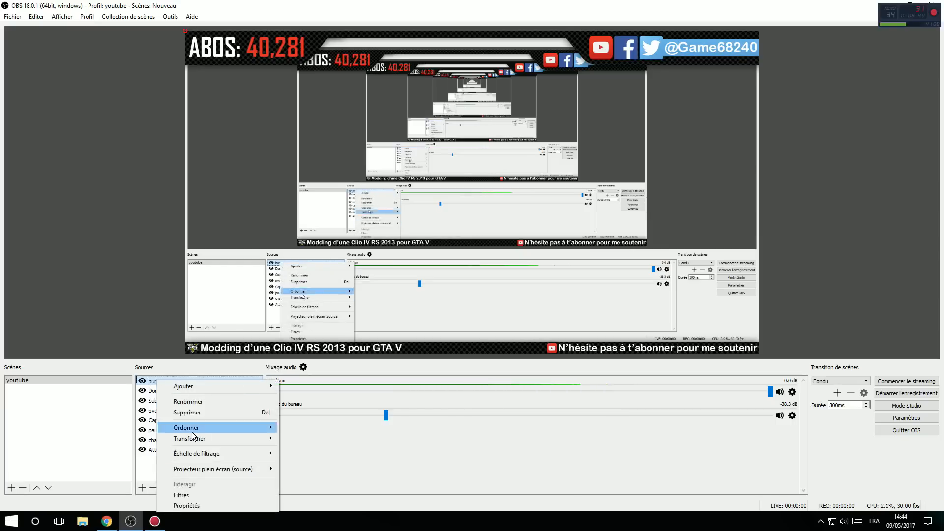
{"action": "left_click", "coordinate": [200, 411]}
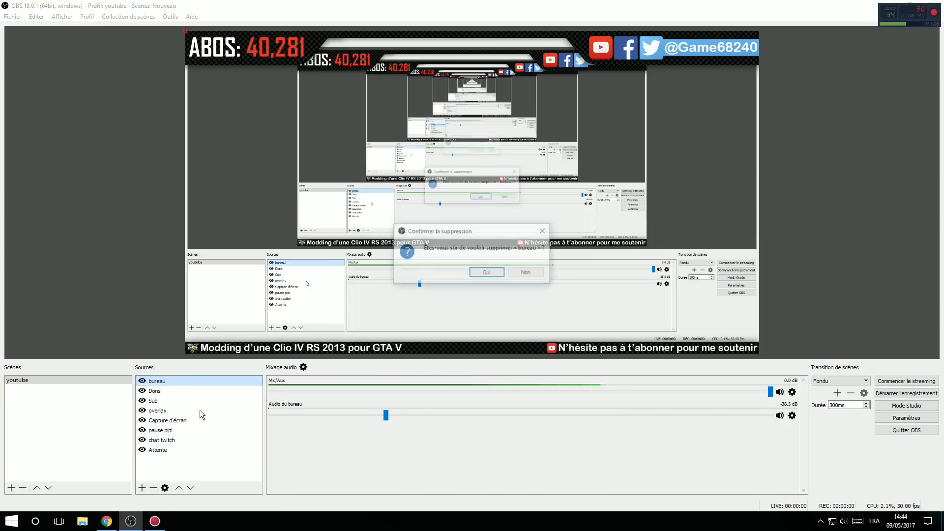
{"action": "left_click", "coordinate": [487, 273]}
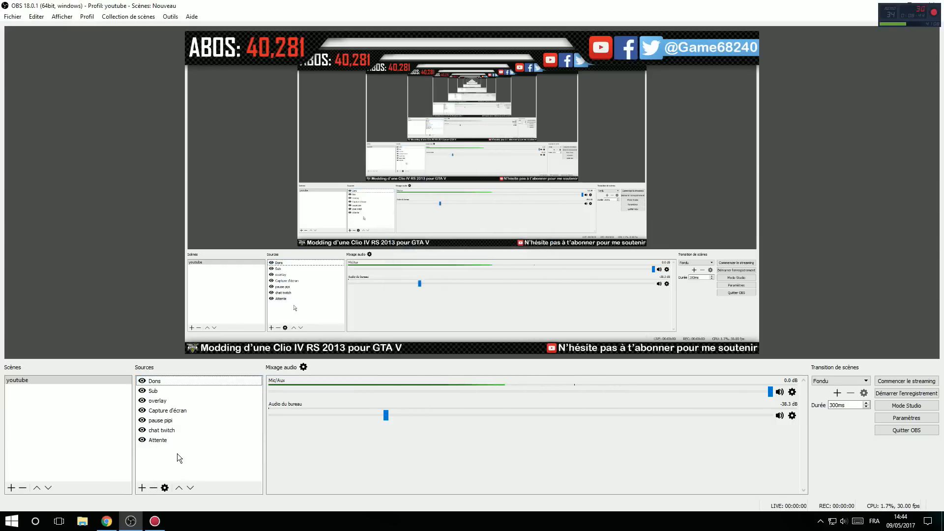
Step: Add a new Capture de fenêtre source to the youtube scene, capturing the window [Action.exe]: Action!
{"action": "left_click", "coordinate": [155, 521]}
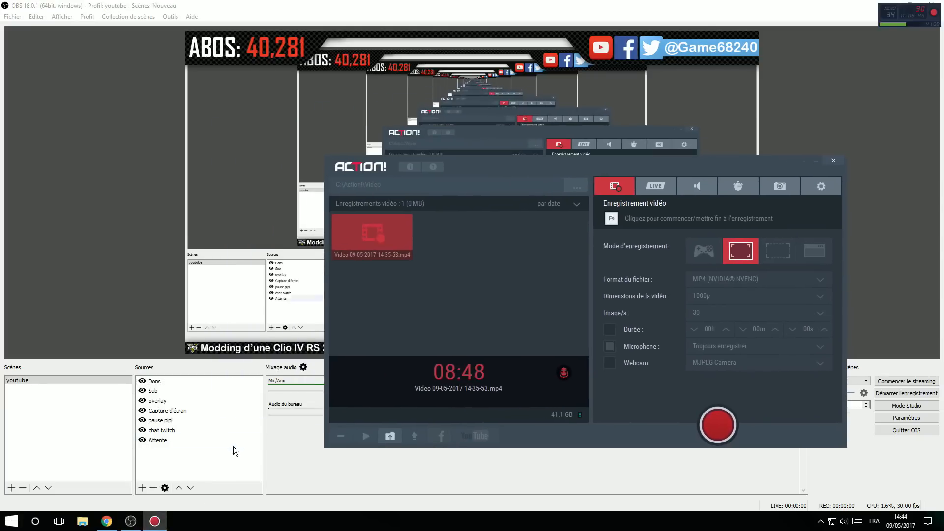
{"action": "left_click", "coordinate": [194, 461]}
{"action": "right_click", "coordinate": [219, 469]}
{"action": "mouse_move", "coordinate": [219, 470]}
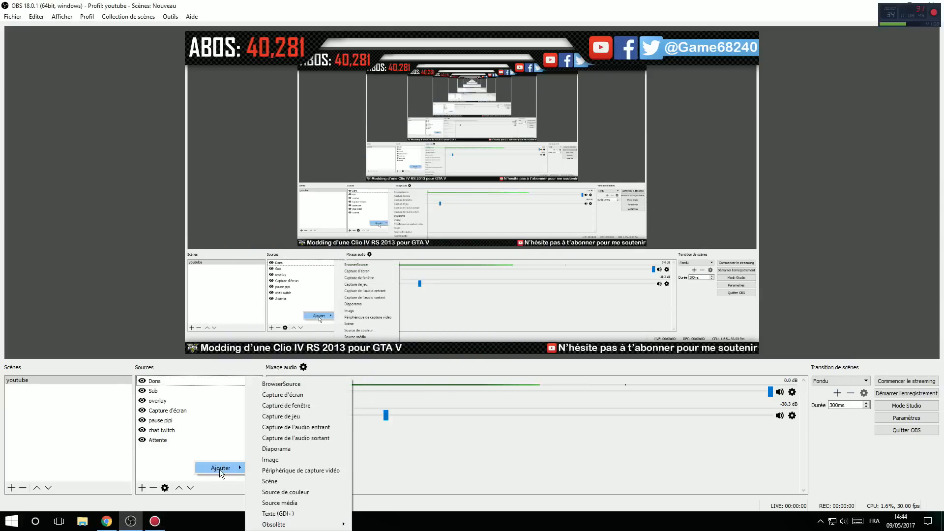
{"action": "left_click", "coordinate": [312, 406]}
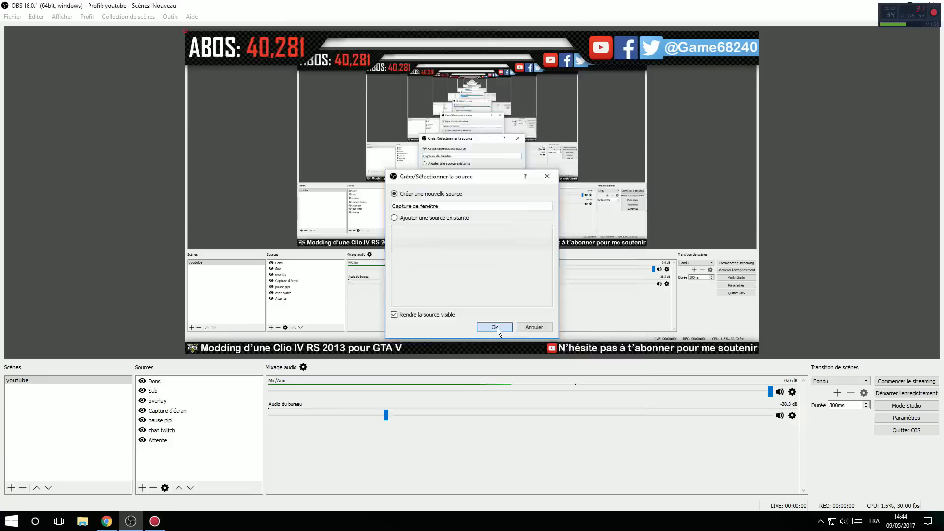
{"action": "left_click", "coordinate": [495, 328]}
{"action": "left_click", "coordinate": [460, 354]}
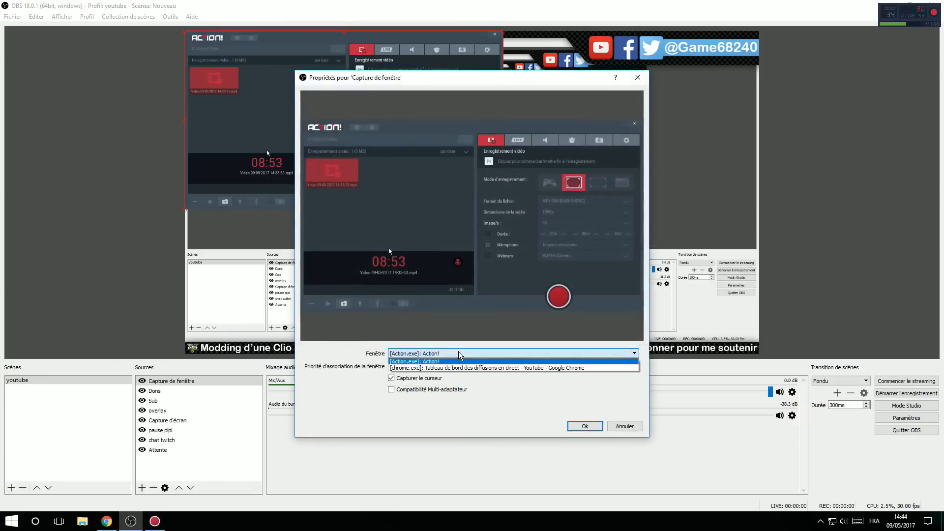
{"action": "left_click", "coordinate": [421, 362]}
{"action": "left_click", "coordinate": [583, 426]}
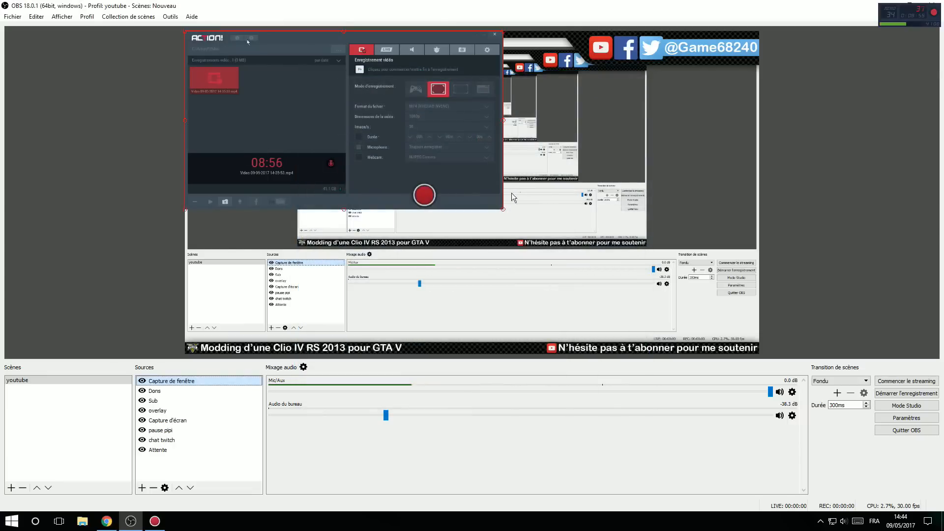
Step: Bring the Action! window to the front and move it to compare it with its capture in the preview
{"action": "left_click", "coordinate": [154, 522]}
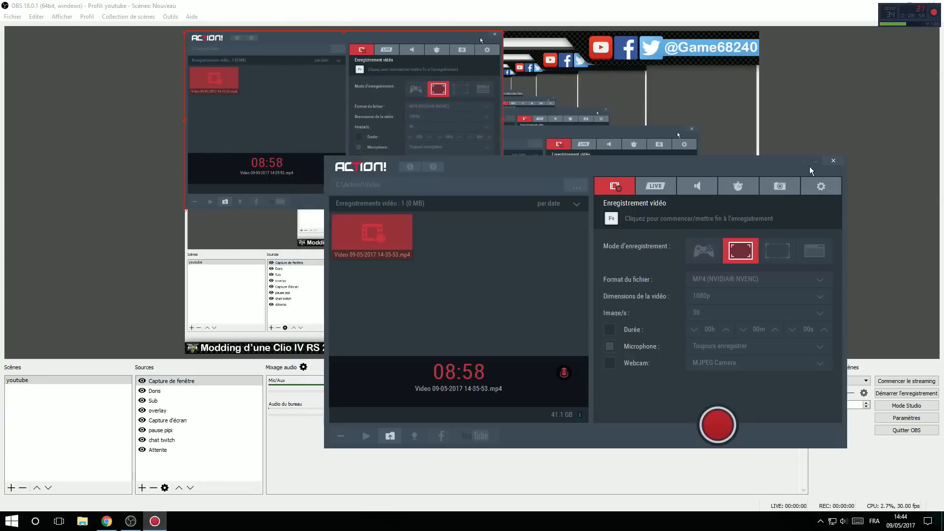
{"action": "left_click_drag", "start_coordinate": [634, 163], "coordinate": [591, 189]}
{"action": "left_click", "coordinate": [68, 435]}
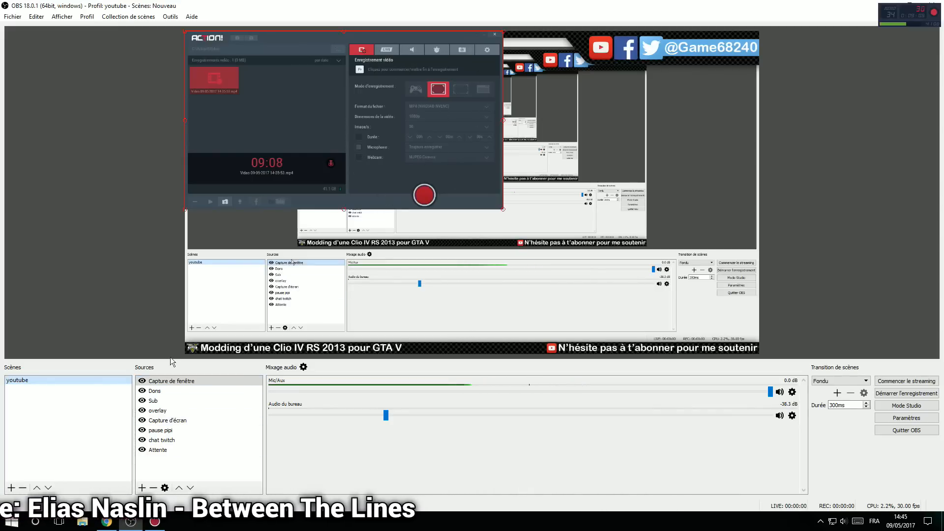
Step: Delete the Capture de fenêtre source from the youtube scene
{"action": "left_click", "coordinate": [162, 383]}
{"action": "right_click", "coordinate": [162, 383]}
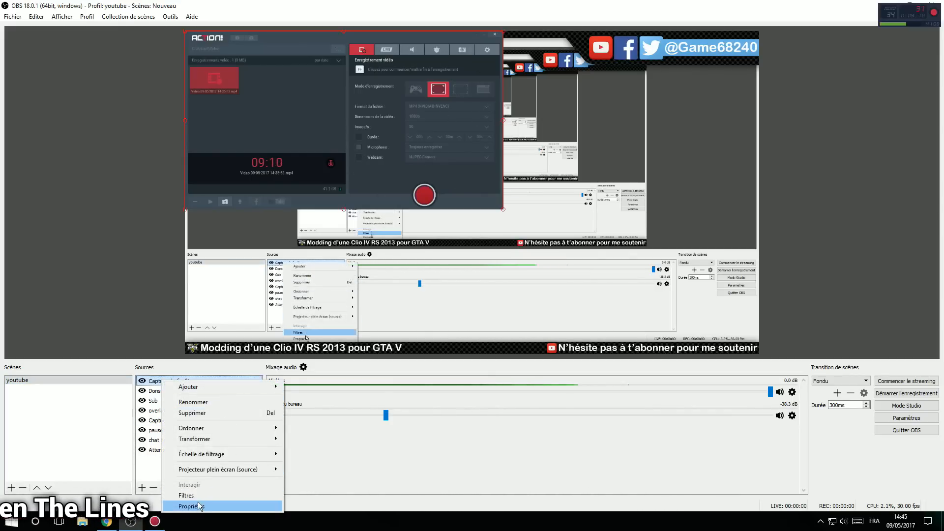
{"action": "left_click", "coordinate": [192, 413]}
{"action": "left_click", "coordinate": [501, 274]}
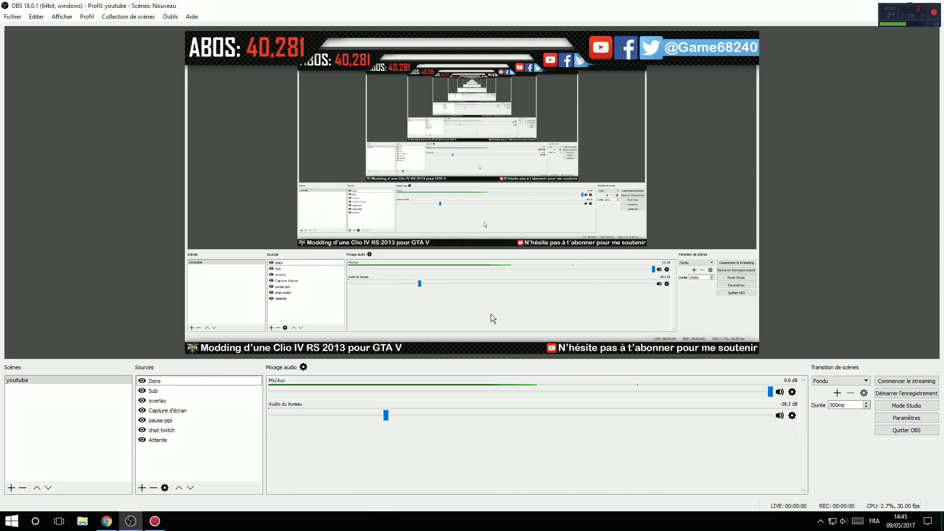
{"action": "right_click", "coordinate": [198, 449]}
{"action": "mouse_move", "coordinate": [212, 459]}
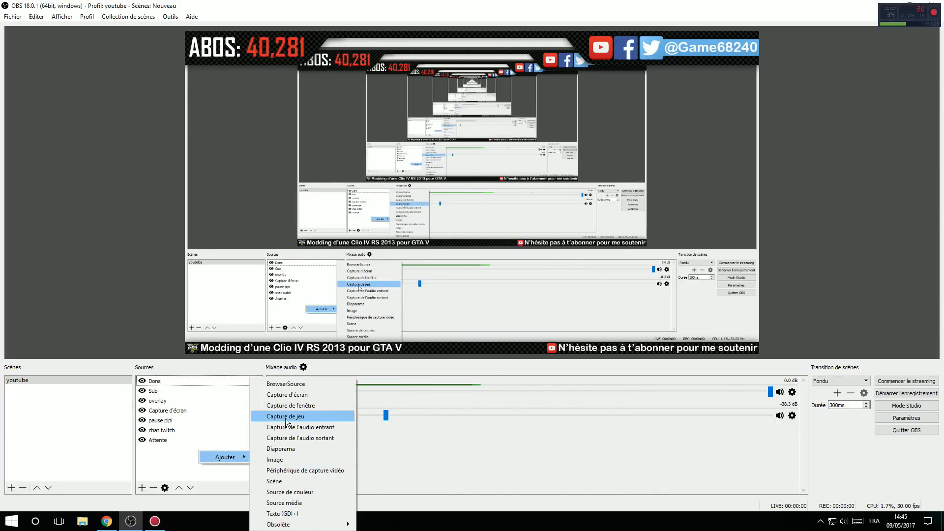
{"action": "left_click", "coordinate": [175, 468]}
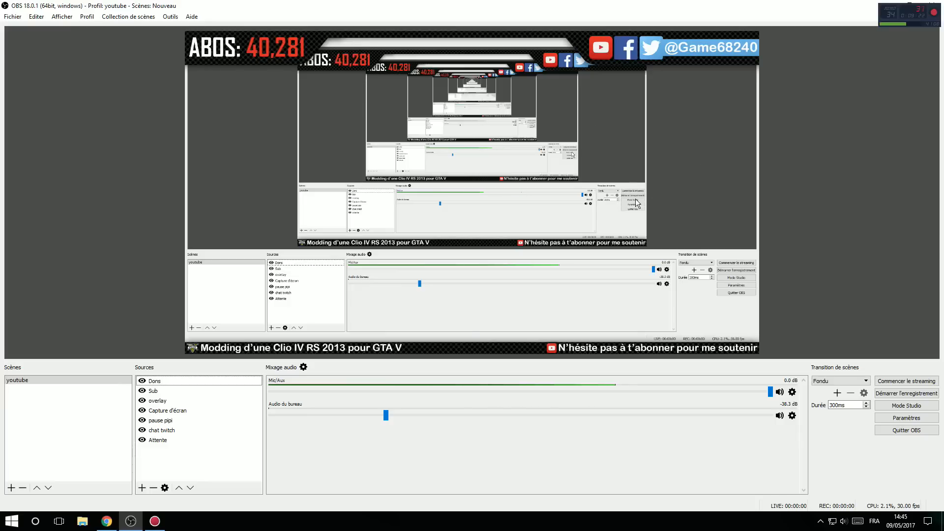
{"action": "left_click", "coordinate": [241, 401]}
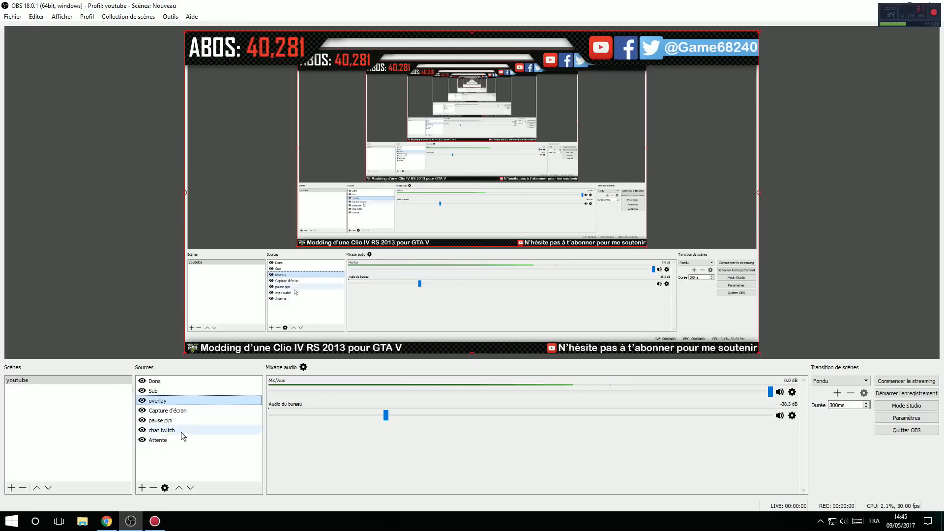
Step: Add a new Image source to the youtube scene using arrow-988169_960_720.png from the Youtube pictures folder
{"action": "right_click", "coordinate": [173, 459]}
{"action": "mouse_move", "coordinate": [190, 468]}
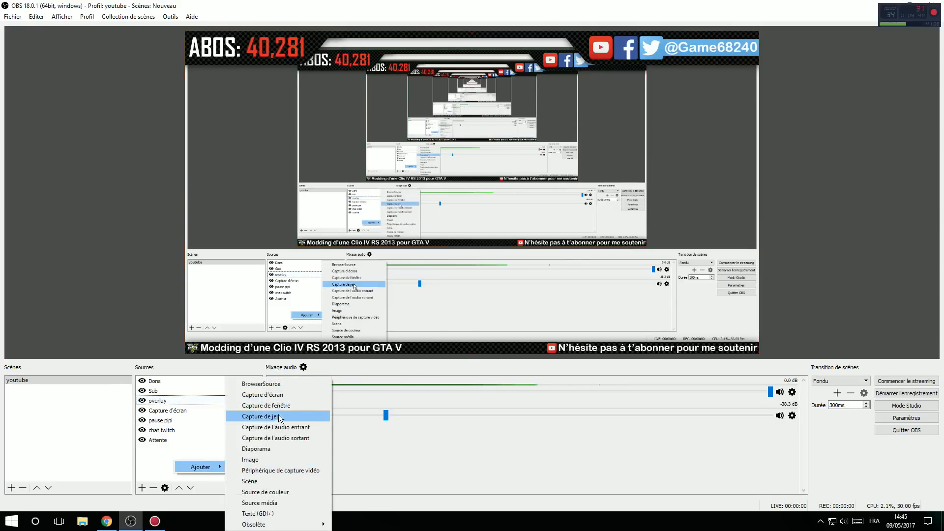
{"action": "left_click", "coordinate": [268, 460]}
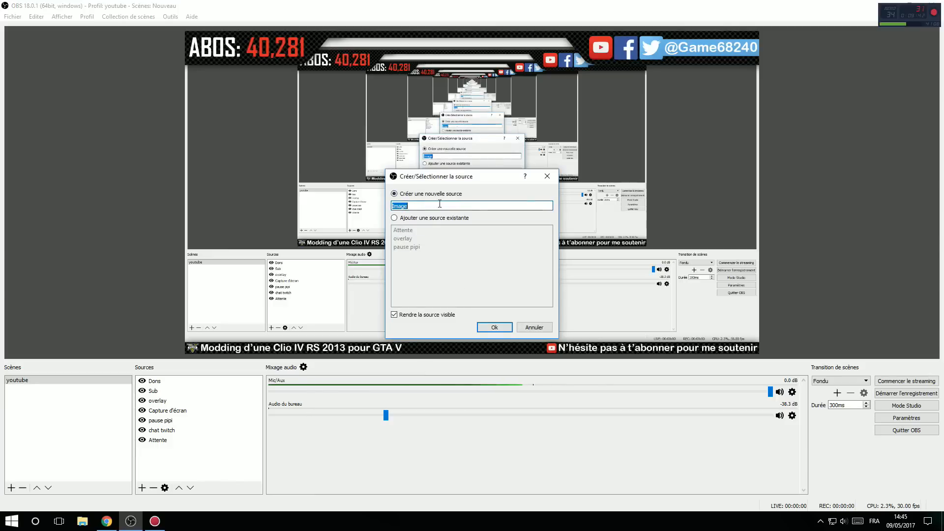
{"action": "left_click", "coordinate": [495, 328]}
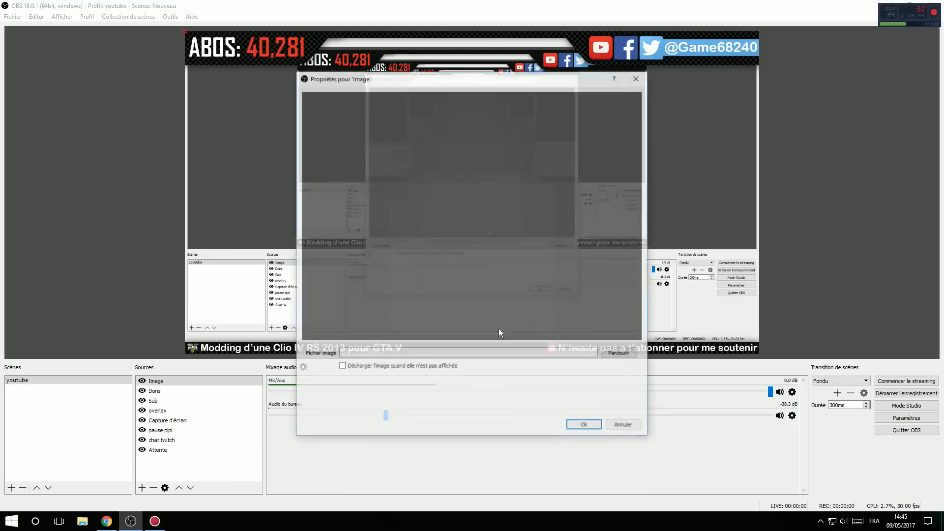
{"action": "left_click", "coordinate": [625, 354]}
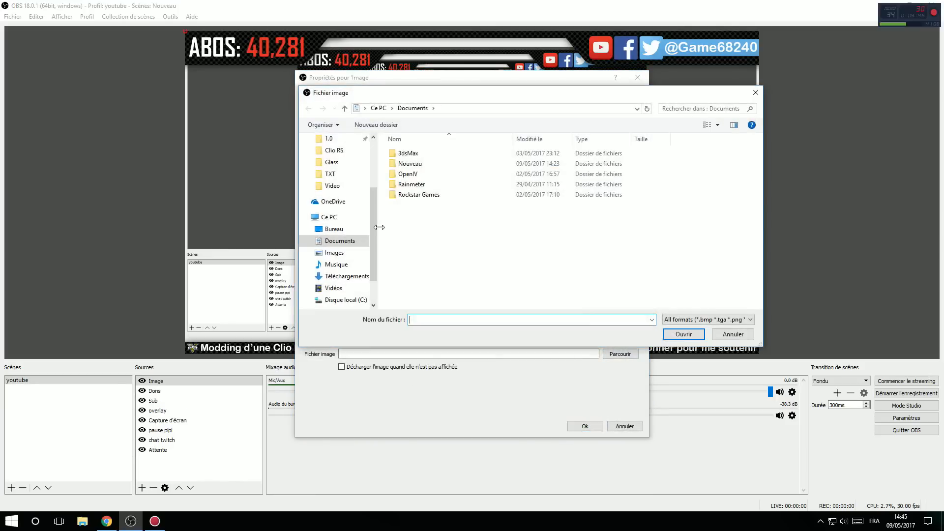
{"action": "left_click_drag", "start_coordinate": [376, 228], "coordinate": [377, 181]}
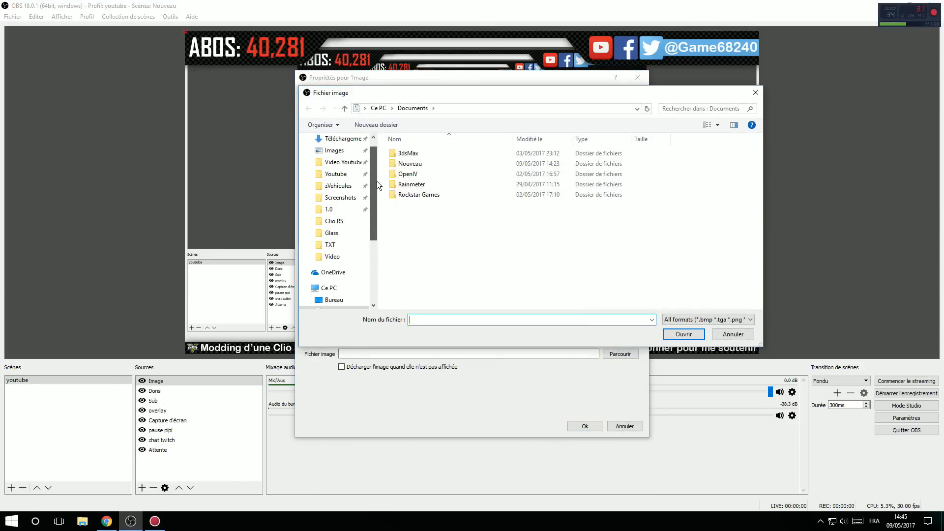
{"action": "left_click", "coordinate": [343, 177]}
{"action": "left_click_drag", "start_coordinate": [758, 164], "coordinate": [761, 196]}
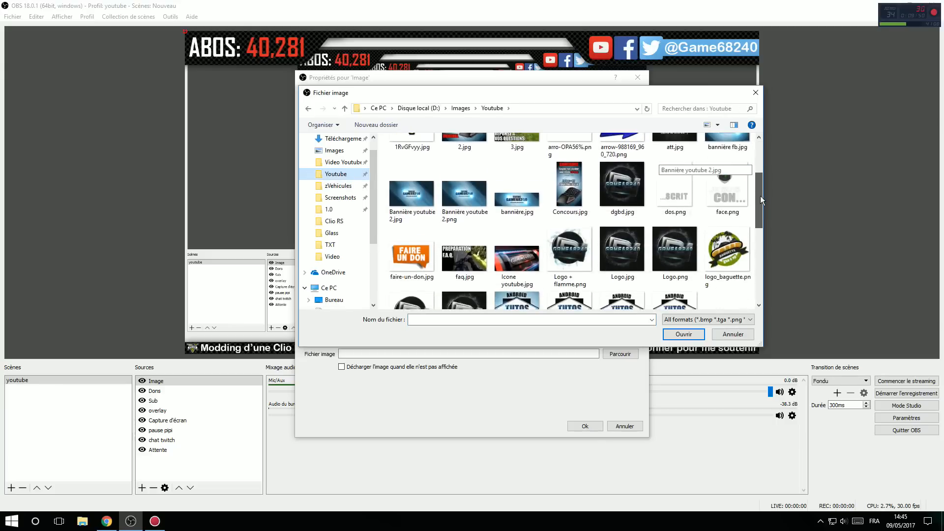
{"action": "scroll", "coordinate": [640, 192], "scroll_direction": "up", "scroll_amount": 1}
{"action": "double_click", "coordinate": [637, 190]}
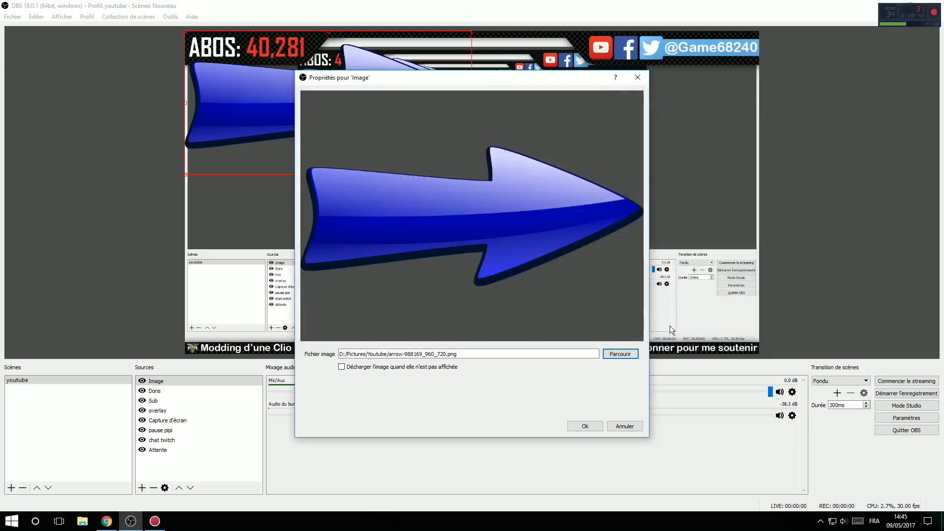
{"action": "left_click", "coordinate": [583, 426]}
Step: Scale down the blue arrow image and move it to the middle of the preview
{"action": "left_click_drag", "start_coordinate": [407, 120], "coordinate": [378, 147]}
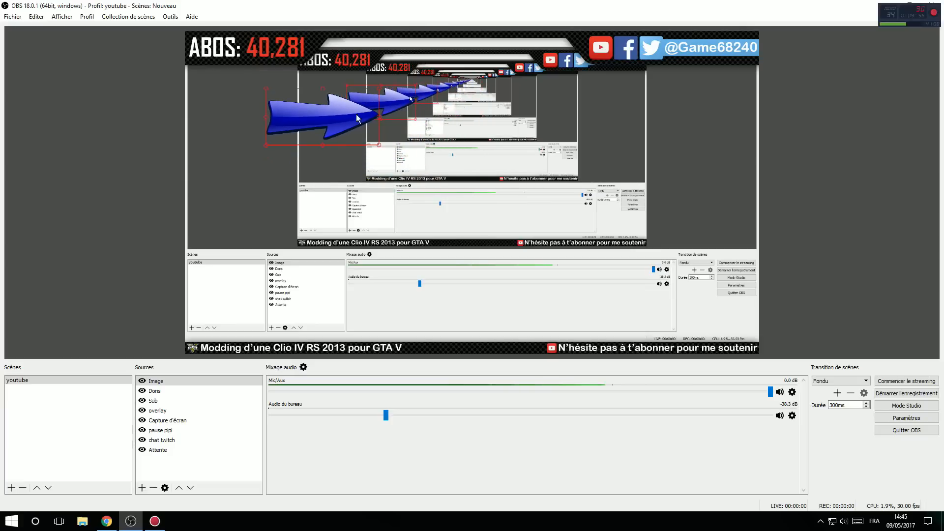
{"action": "left_click_drag", "start_coordinate": [344, 101], "coordinate": [483, 188]}
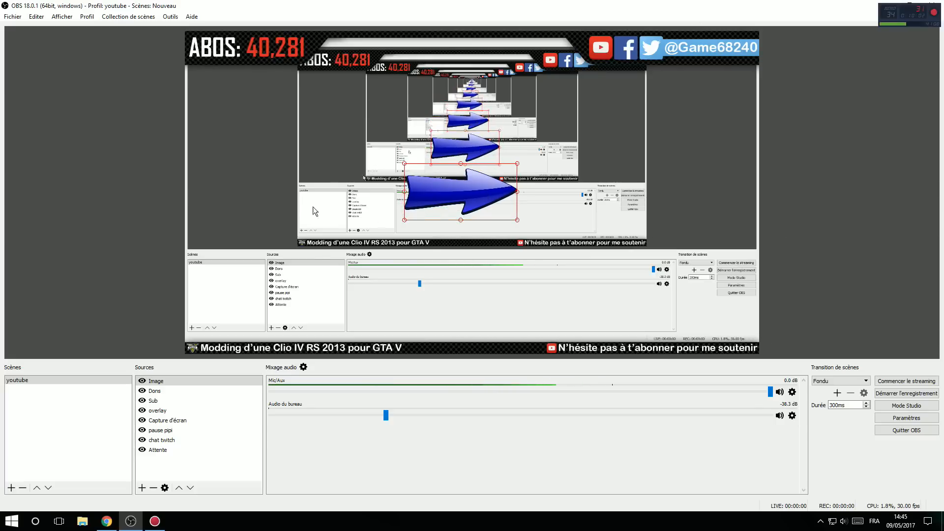
Step: Delete the Image source with the blue arrow from the youtube scene
{"action": "left_click", "coordinate": [152, 382]}
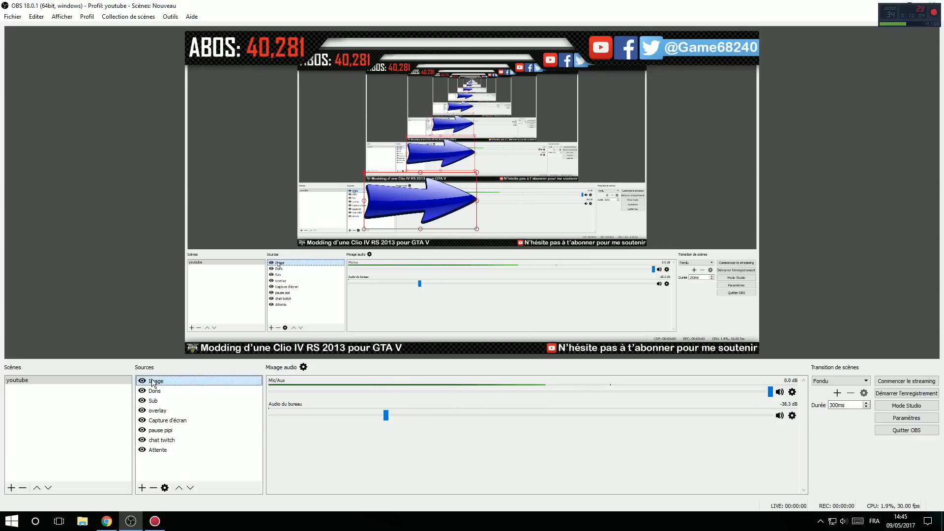
{"action": "key", "text": "Delete"}
{"action": "key", "text": "Return"}
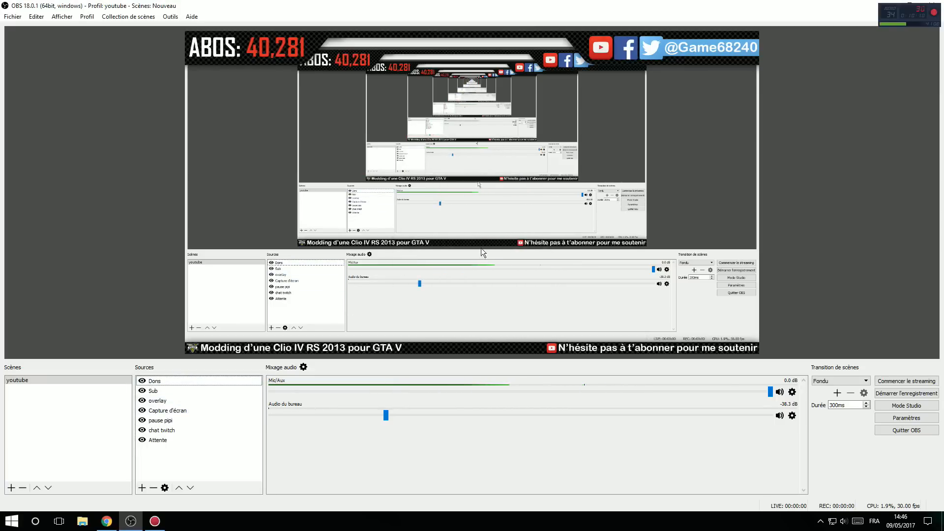
Step: Switch to the YouTube Realtime subscriber count page in Chrome and view the prompt for choosing another channel, cancelling it
{"action": "left_click", "coordinate": [318, 69]}
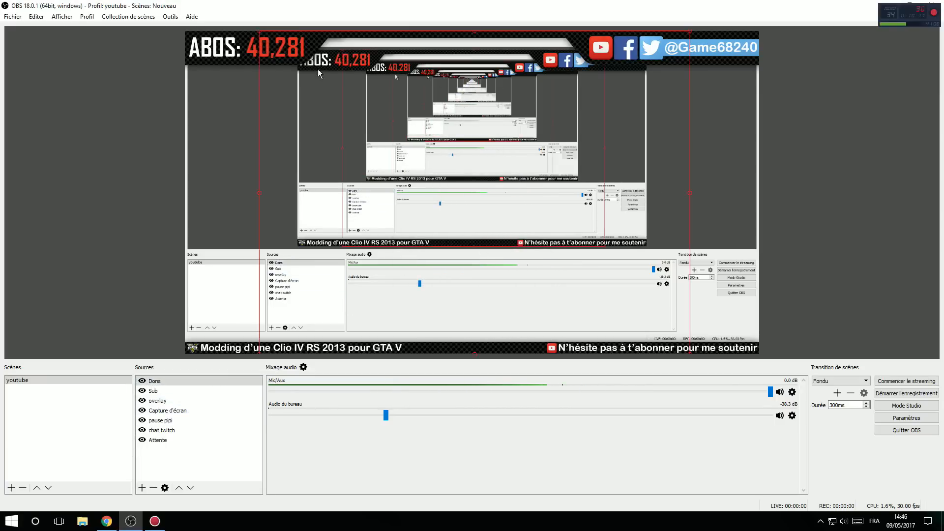
{"action": "left_click", "coordinate": [247, 149]}
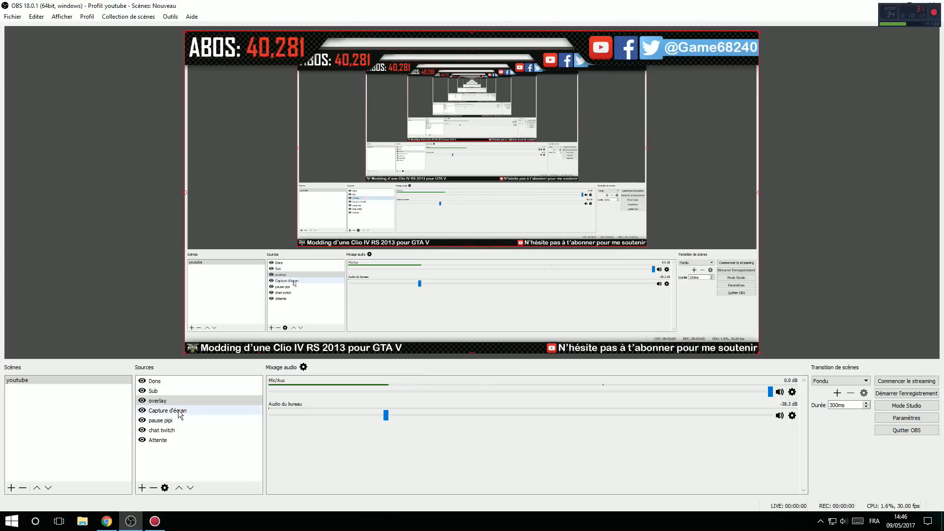
{"action": "left_click", "coordinate": [107, 523]}
{"action": "left_click", "coordinate": [337, 7]}
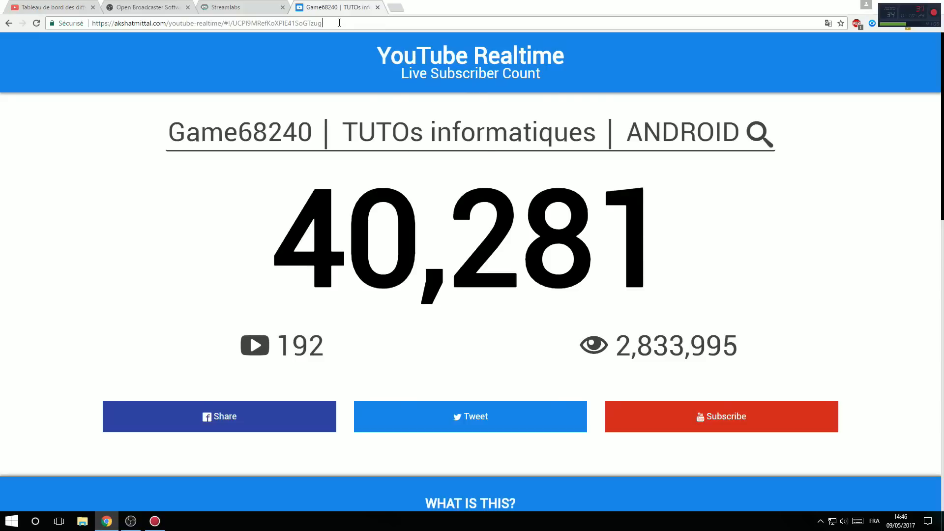
{"action": "left_click", "coordinate": [339, 23]}
{"action": "left_click", "coordinate": [503, 128]}
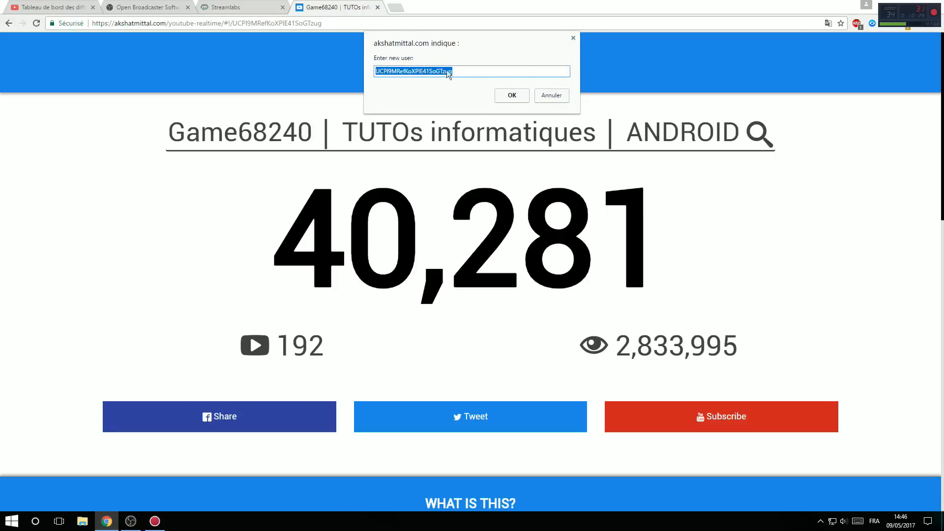
{"action": "left_click", "coordinate": [552, 96]}
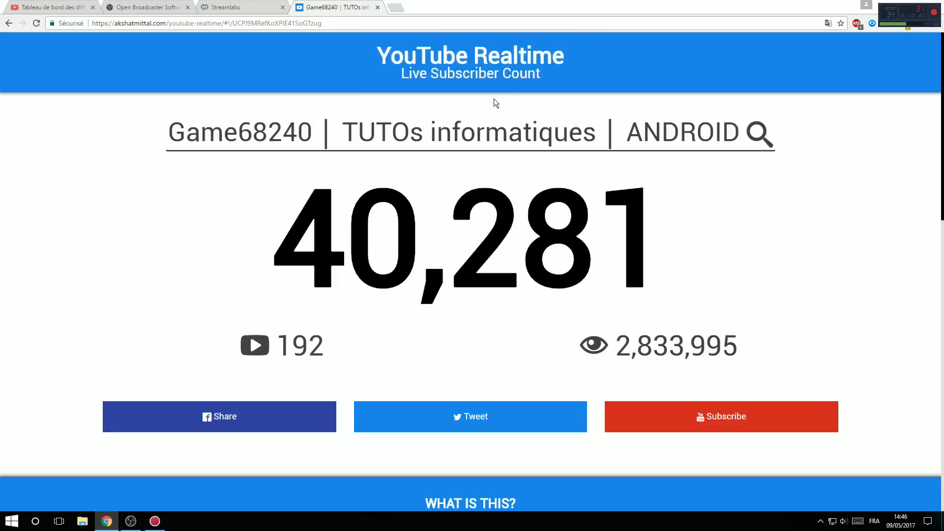
Step: Copy the YouTube Realtime page address and add a new BrowserSource source to the youtube scene in OBS
{"action": "left_click", "coordinate": [384, 22]}
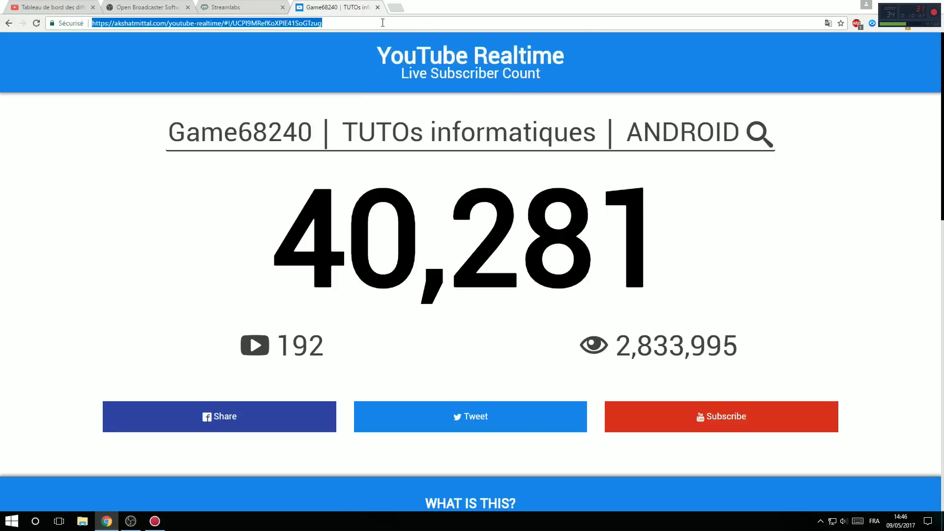
{"action": "left_click", "coordinate": [140, 515]}
{"action": "right_click", "coordinate": [189, 458]}
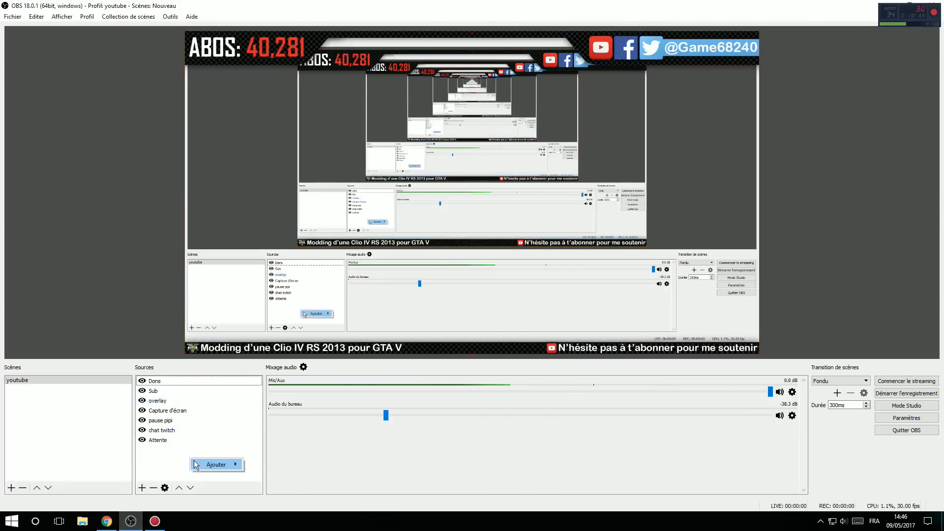
{"action": "mouse_move", "coordinate": [224, 466]}
{"action": "left_click", "coordinate": [297, 384]}
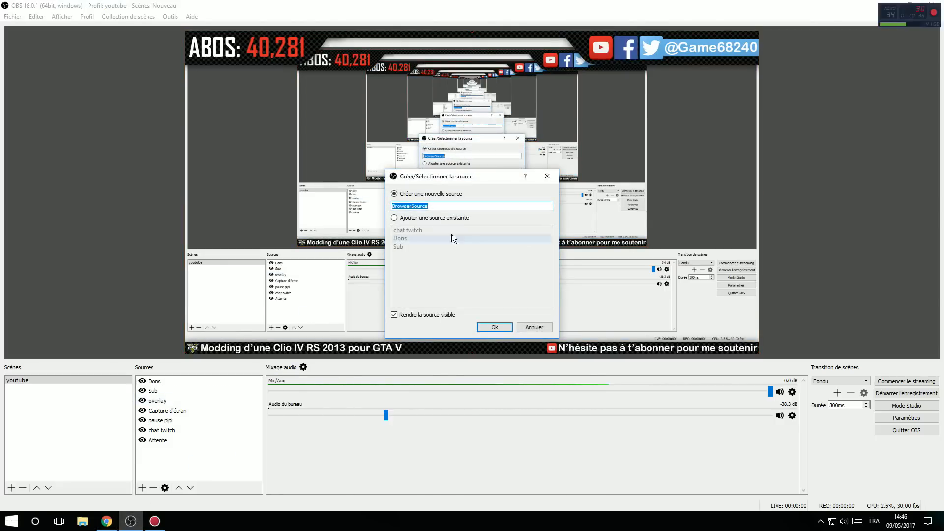
{"action": "left_click", "coordinate": [495, 327]}
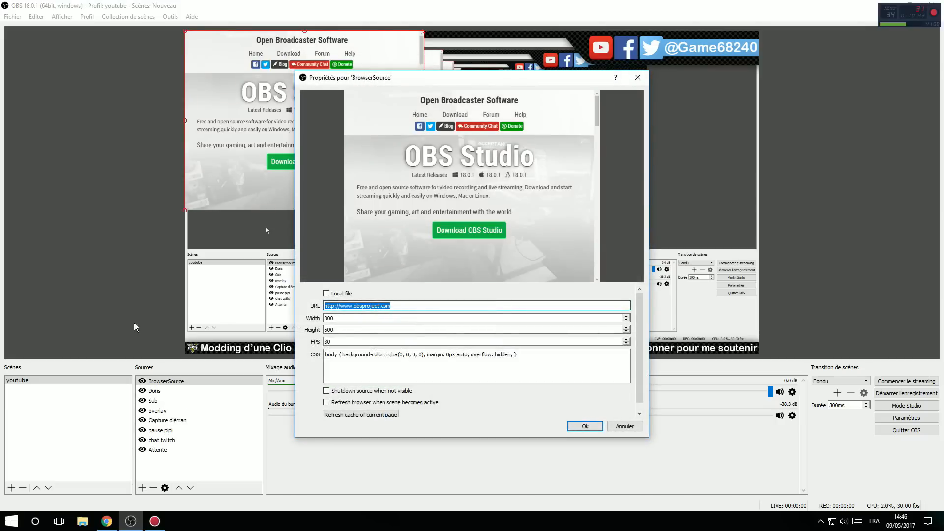
Step: Try the copied akshatmittal.com/youtube-realtime address as the browser source's URL with the CSS cleared, and cancel the properties
{"action": "type", "text": "https://akshatmittal.com/youtube-realtime/#!/UCPl9MRefKoXPlE41SoGTzug"}
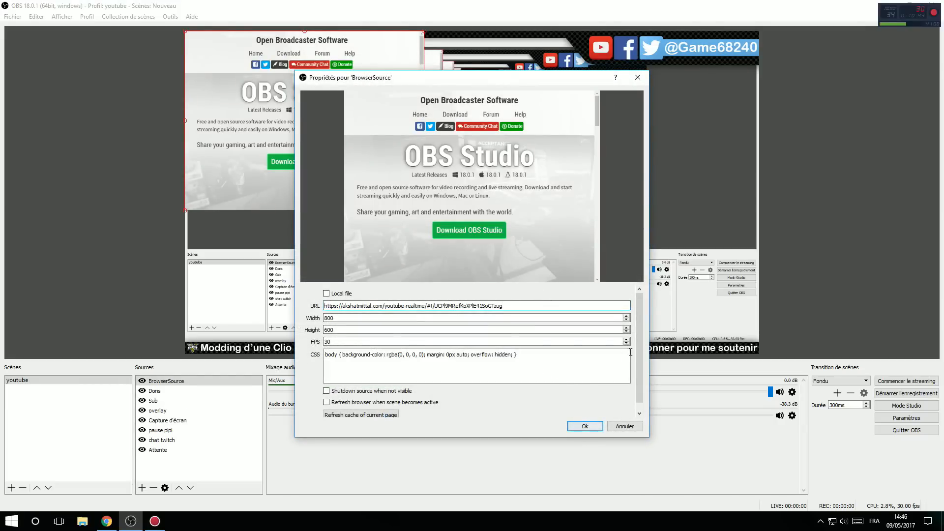
{"action": "triple_click", "coordinate": [376, 352]}
{"action": "key", "text": "BackSpace"}
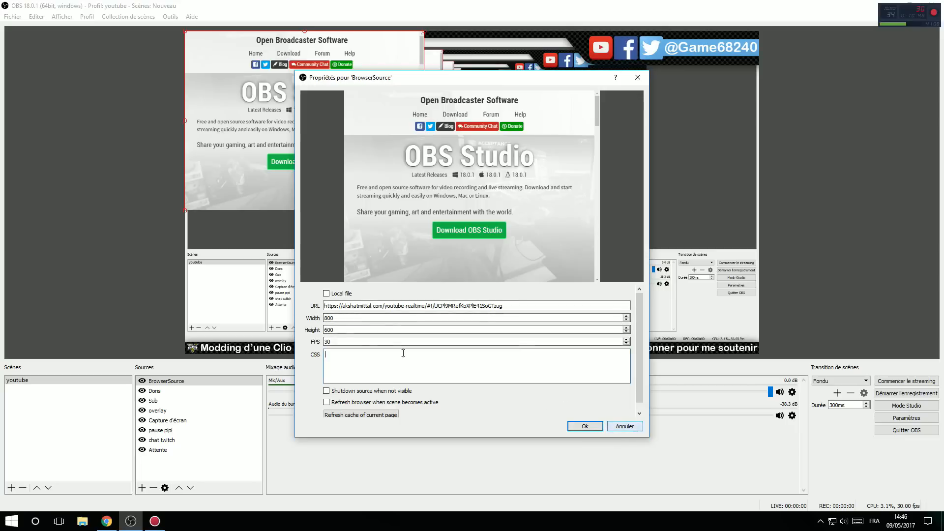
{"action": "left_click", "coordinate": [625, 427]}
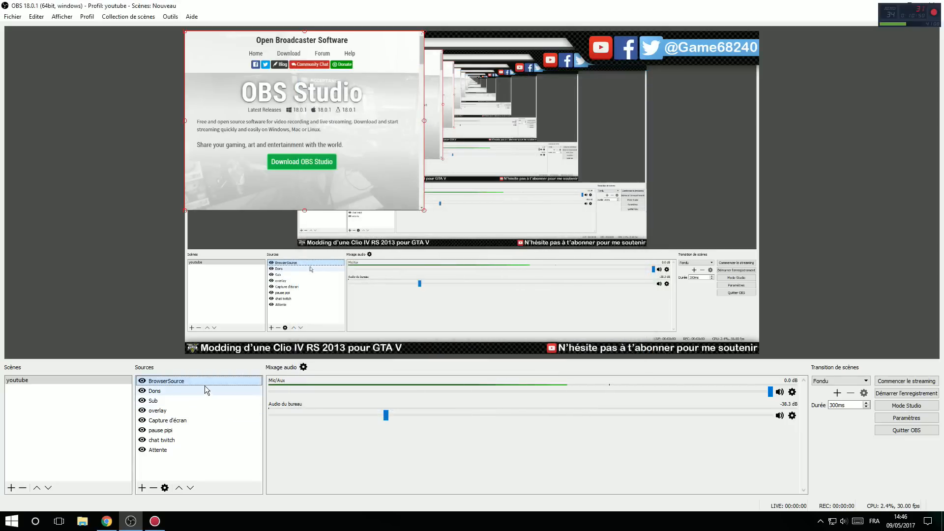
Step: Delete the BrowserSource source from the youtube scene and open the Sub source's properties in an enlarged window
{"action": "key", "text": "Delete"}
{"action": "left_click", "coordinate": [154, 391]}
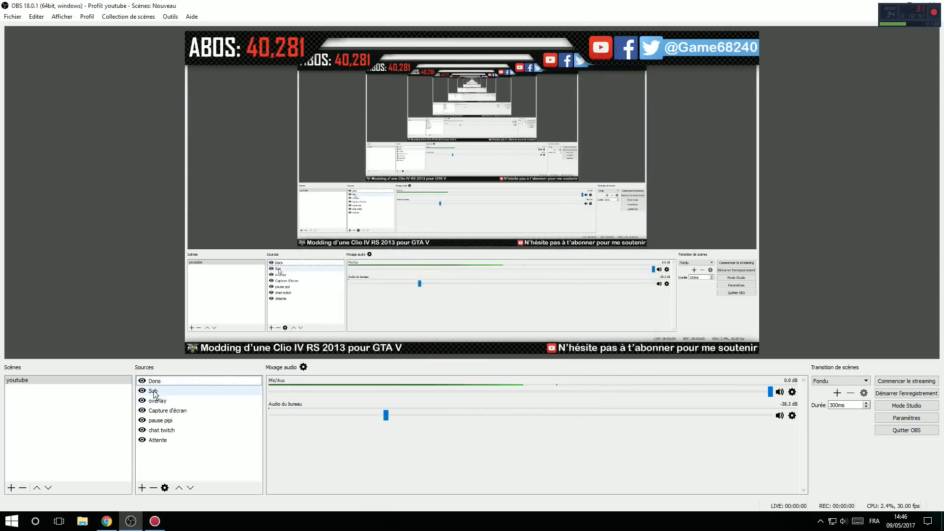
{"action": "right_click", "coordinate": [153, 392]}
{"action": "left_click", "coordinate": [206, 518]}
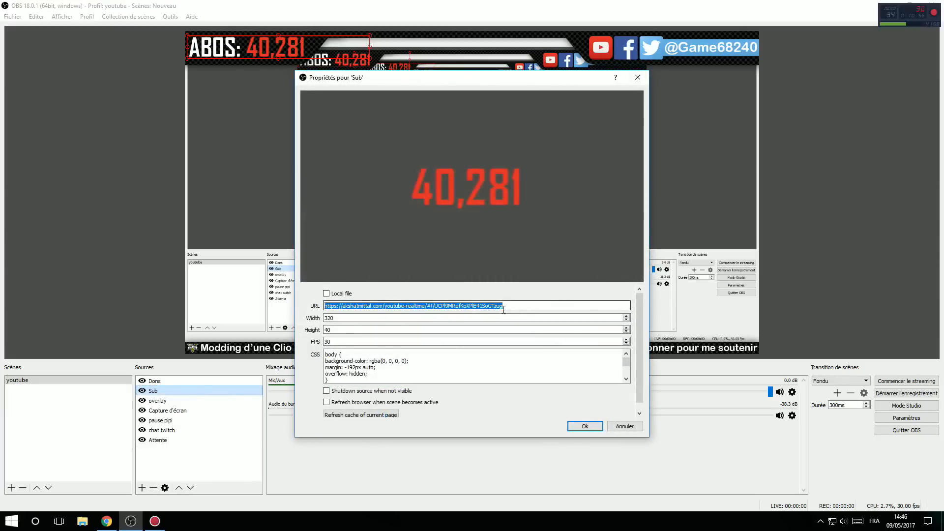
{"action": "left_click_drag", "start_coordinate": [646, 440], "coordinate": [738, 494]}
{"action": "left_click_drag", "start_coordinate": [607, 71], "coordinate": [607, 18]}
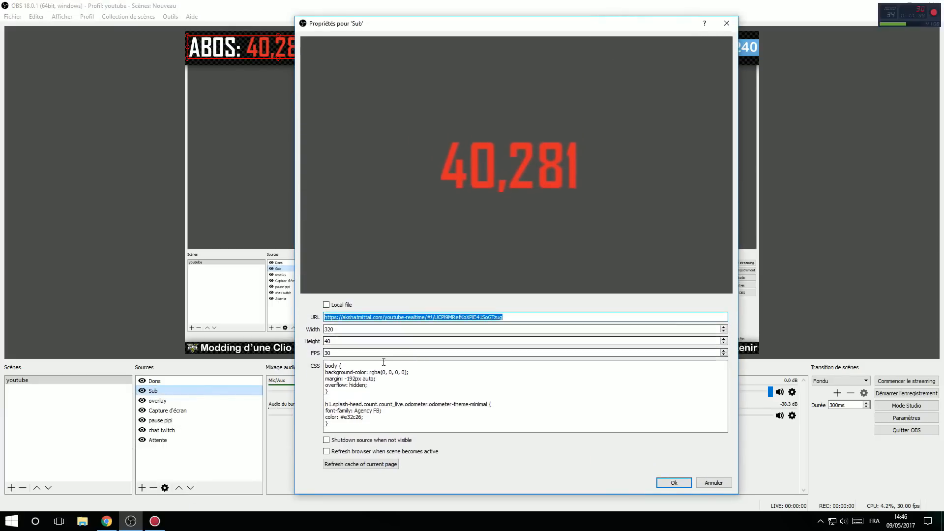
Step: Examine the Sub source's width, height, FPS and the CSS font family and colour, and close the properties without changes
{"action": "left_click", "coordinate": [351, 329]}
{"action": "double_click", "coordinate": [336, 342]}
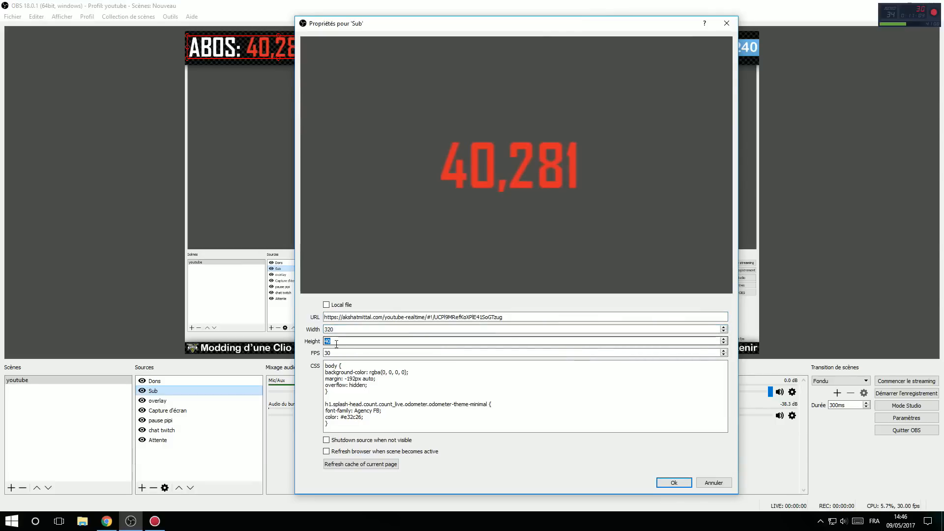
{"action": "key", "text": "Tab"}
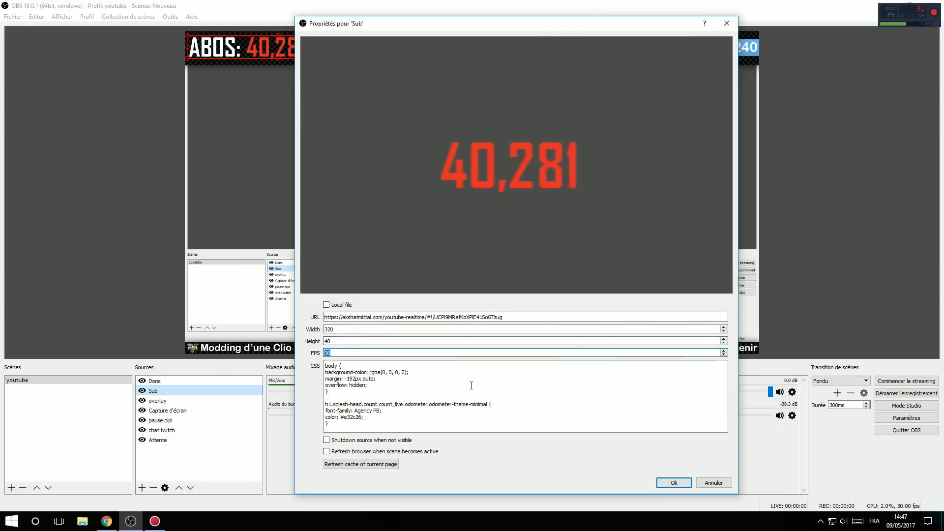
{"action": "left_click", "coordinate": [375, 411]}
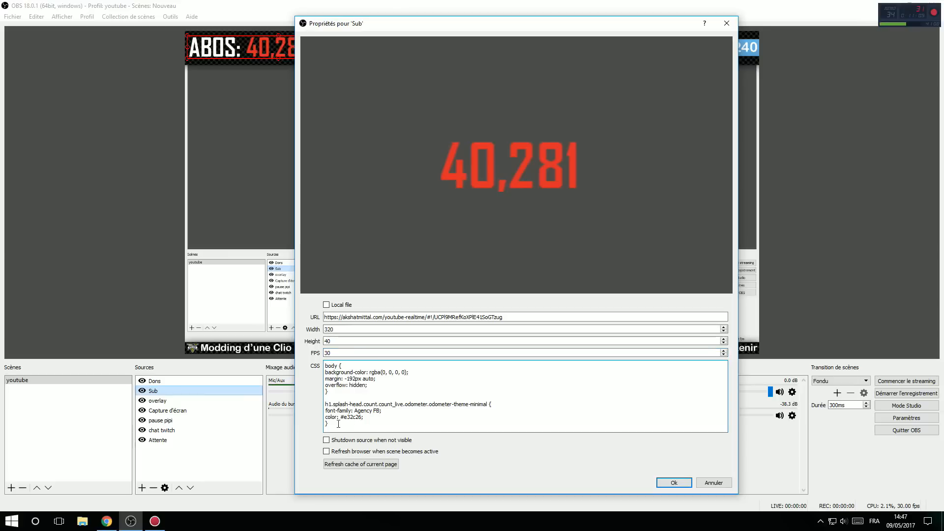
{"action": "left_click_drag", "start_coordinate": [339, 424], "coordinate": [324, 359]}
{"action": "left_click", "coordinate": [402, 397]}
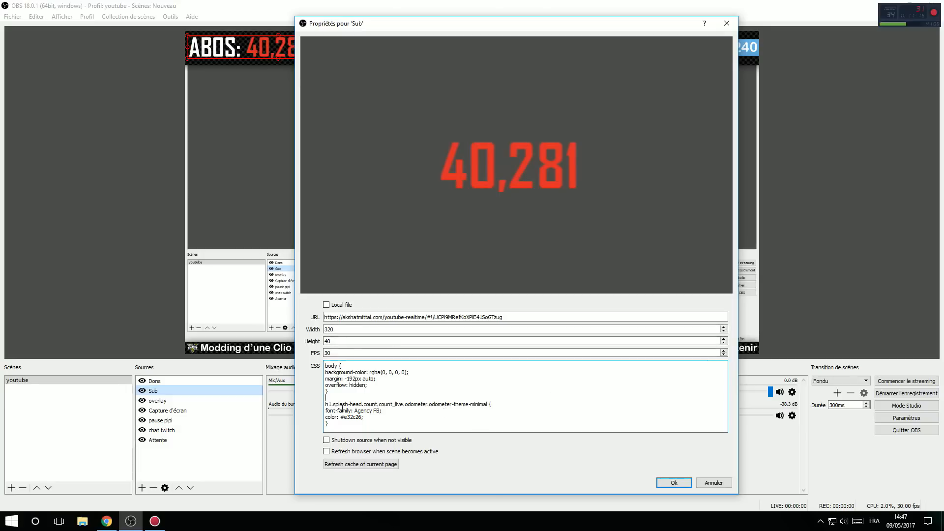
{"action": "left_click_drag", "start_coordinate": [356, 410], "coordinate": [367, 413]}
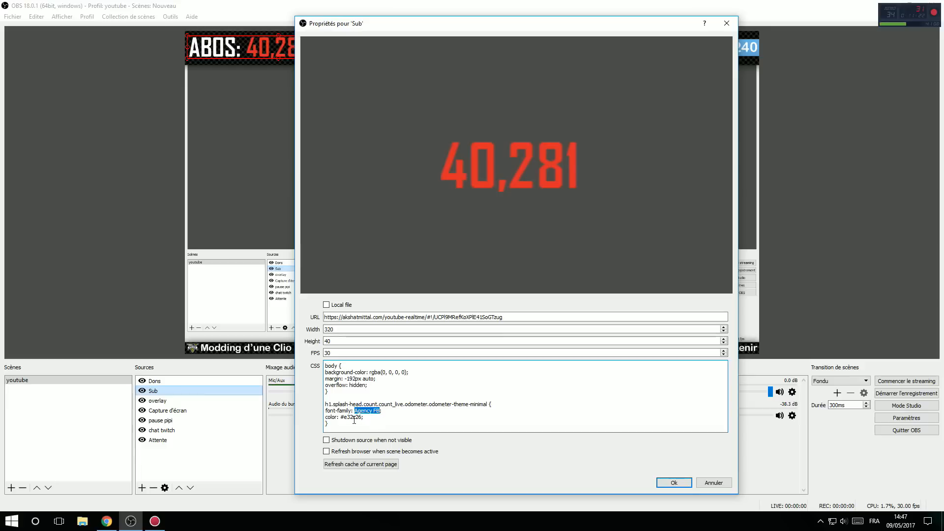
{"action": "left_click_drag", "start_coordinate": [346, 417], "coordinate": [355, 417]}
{"action": "left_click", "coordinate": [726, 23]}
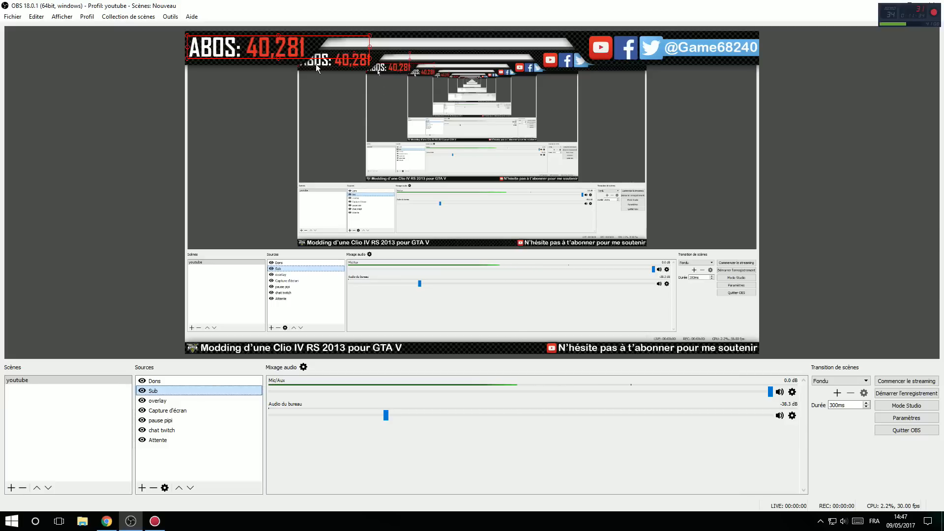
{"action": "left_click", "coordinate": [168, 189]}
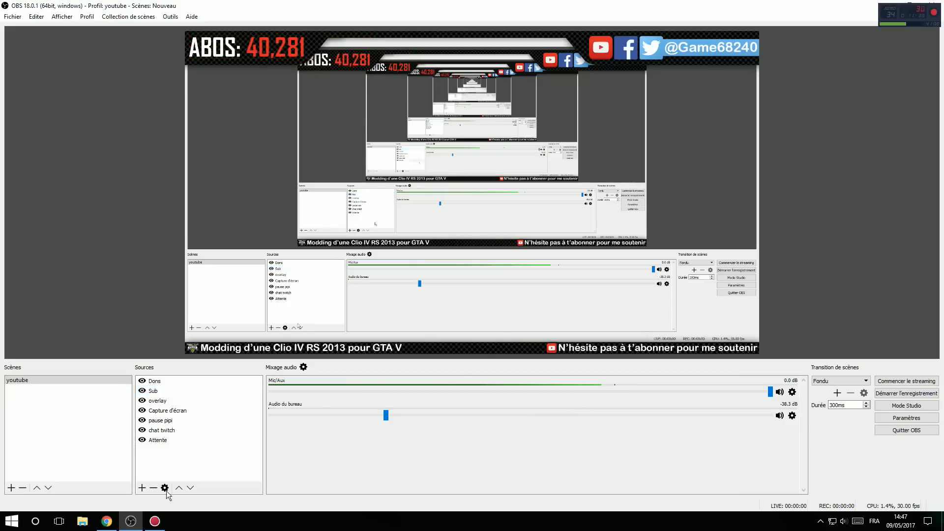
Step: Switch to the Streamlabs page in Chrome and log in with YouTube using the Game68240 channel account
{"action": "left_click", "coordinate": [106, 521]}
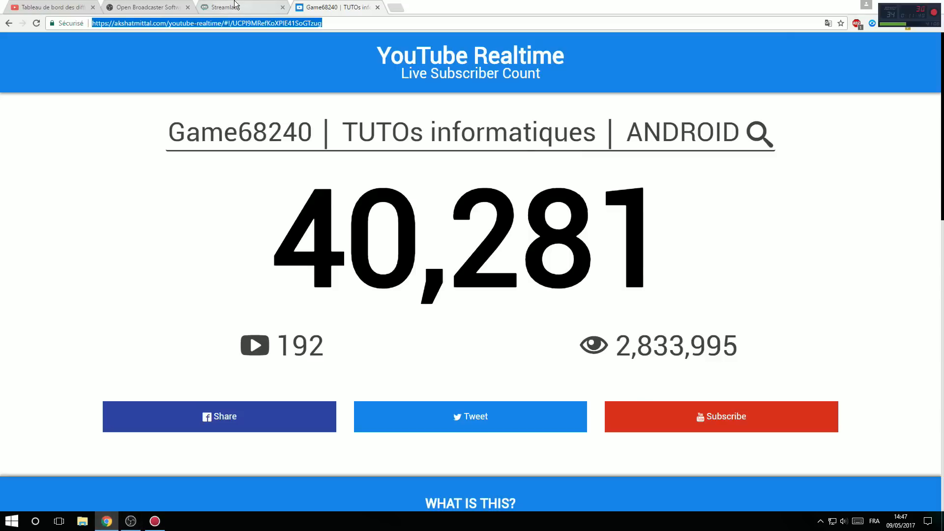
{"action": "left_click", "coordinate": [226, 7]}
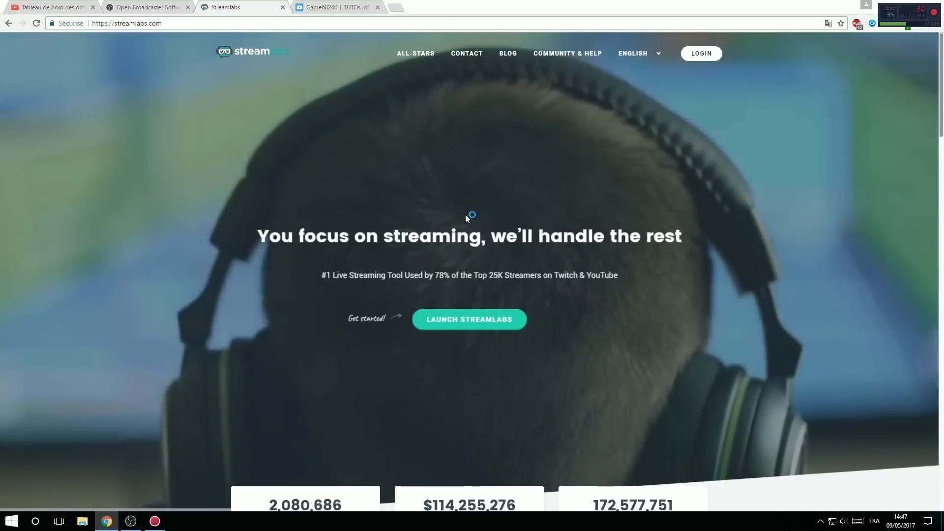
{"action": "left_click", "coordinate": [711, 54]}
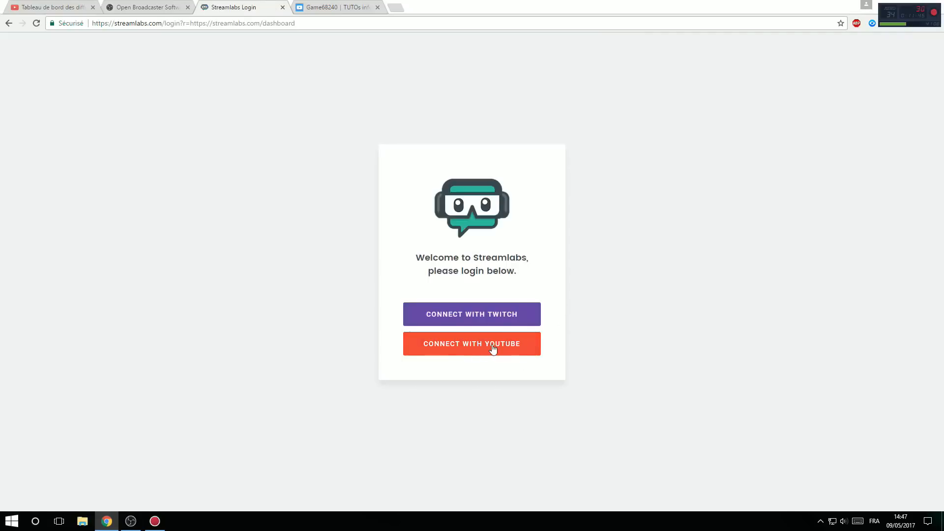
{"action": "left_click", "coordinate": [493, 348]}
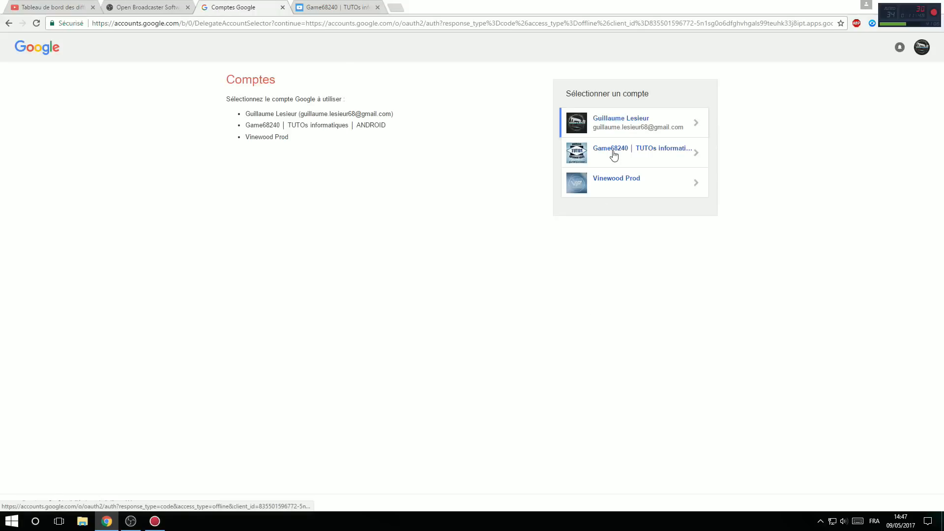
{"action": "left_click", "coordinate": [614, 155]}
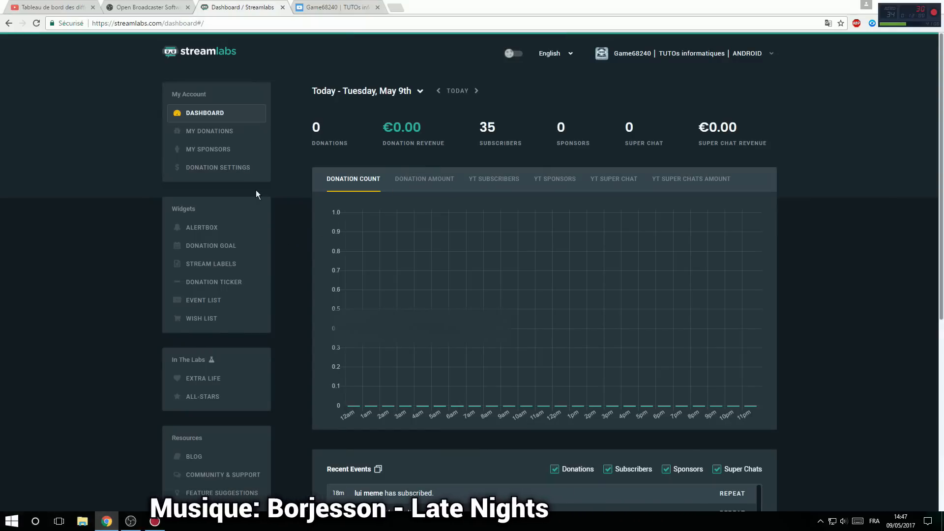
Step: View the Streamlabs donation settings, and exclude Subscribers and Sponsors from the Alert Box widget URL
{"action": "left_click", "coordinate": [236, 169]}
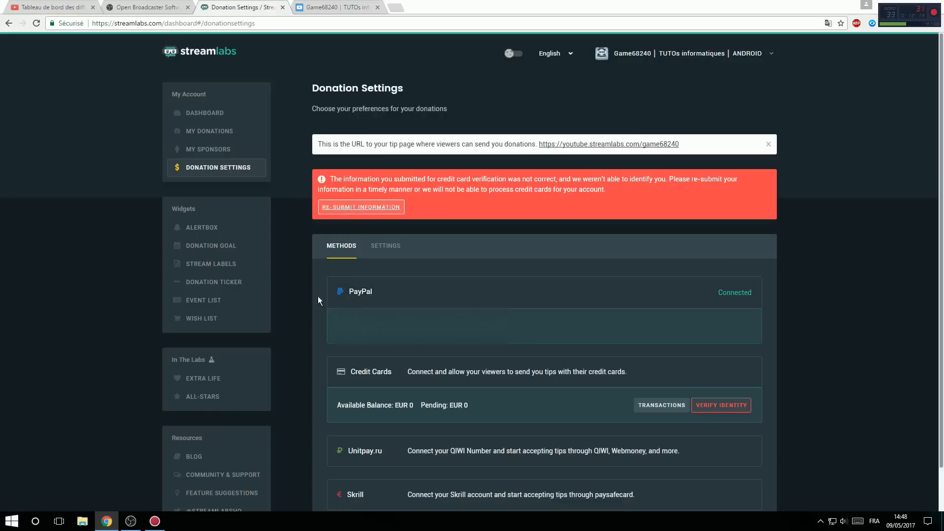
{"action": "left_click", "coordinate": [214, 228]}
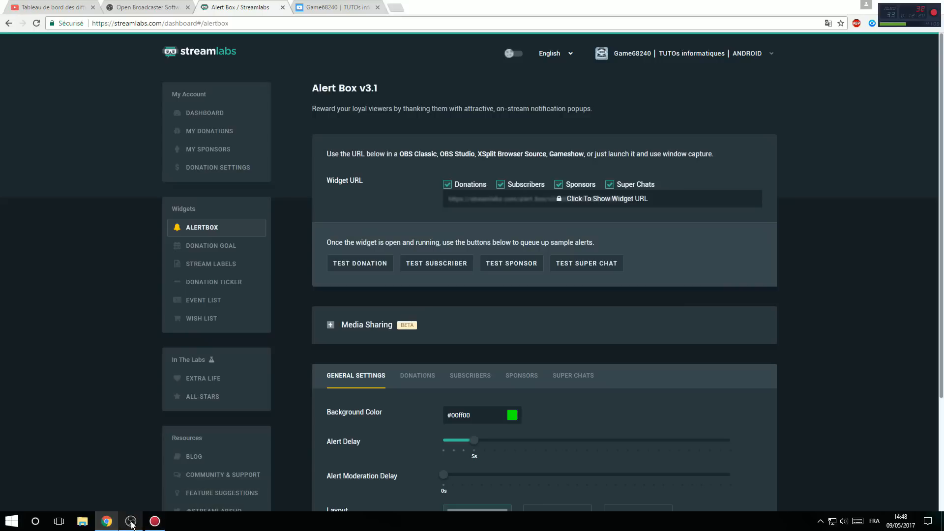
{"action": "left_click", "coordinate": [500, 186]}
{"action": "left_click", "coordinate": [565, 186]}
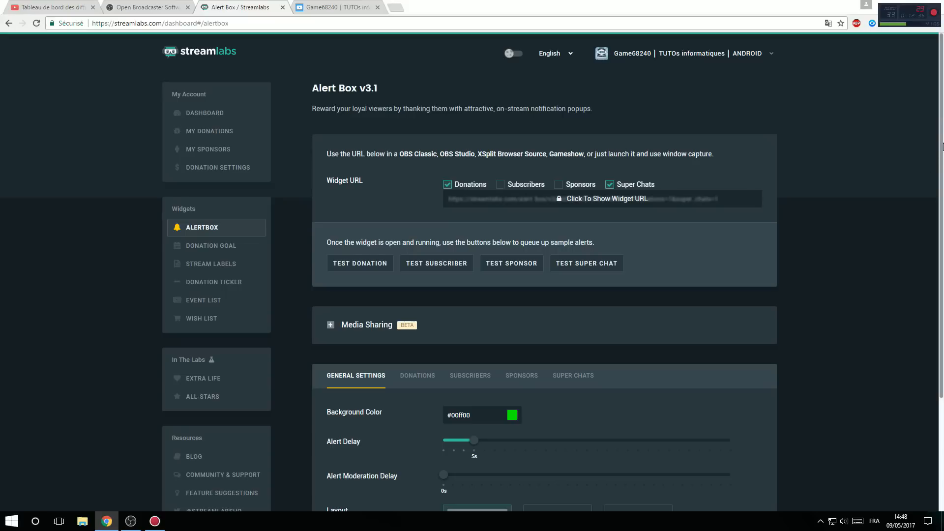
Step: Look through the Alert Box's general, donation, super chat and sponsor settings, and set Subscriber Alerts to Disabled
{"action": "scroll", "coordinate": [929, 303], "scroll_direction": "down", "scroll_amount": 3}
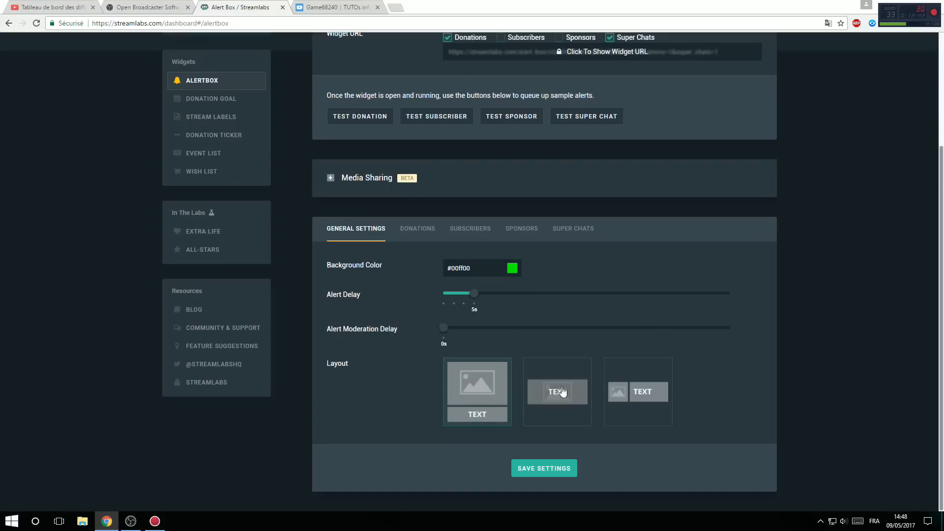
{"action": "left_click", "coordinate": [418, 236]}
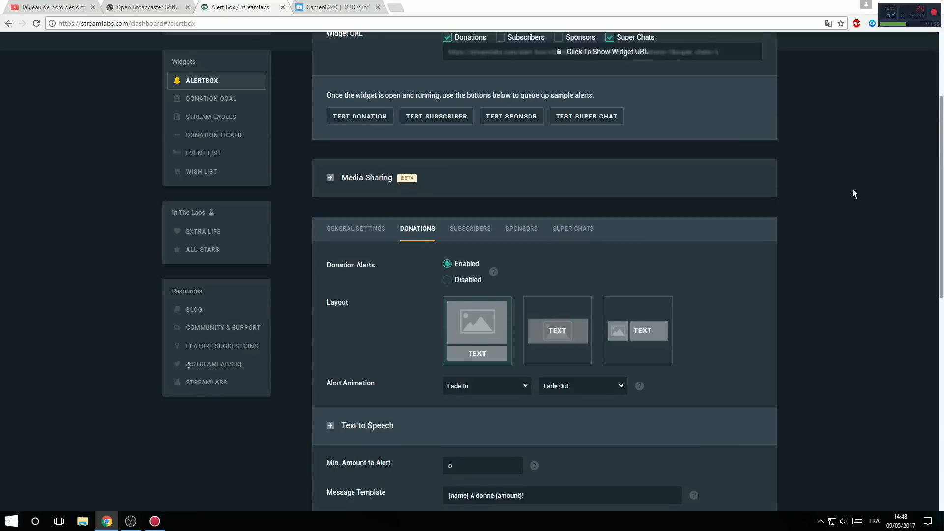
{"action": "scroll", "coordinate": [577, 207], "scroll_direction": "down", "scroll_amount": 4}
{"action": "scroll", "coordinate": [451, 131], "scroll_direction": "up", "scroll_amount": 2}
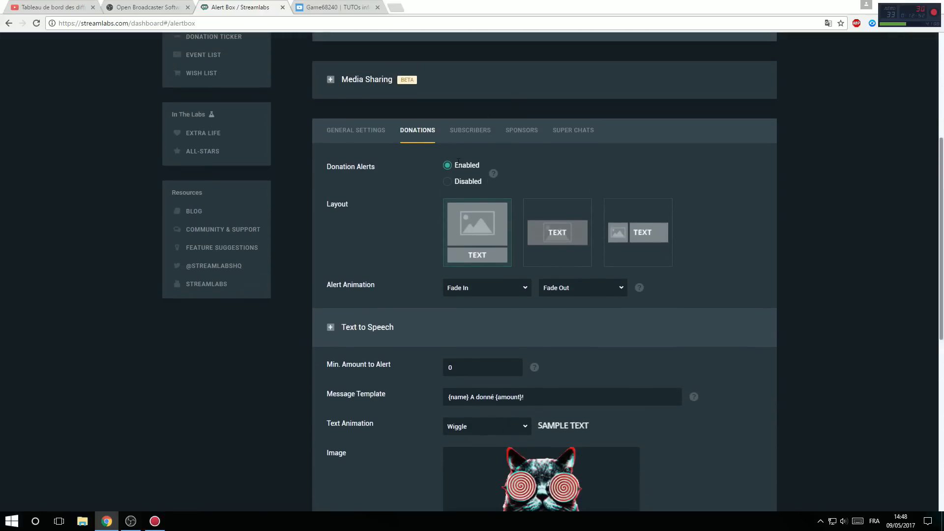
{"action": "left_click", "coordinate": [576, 136]}
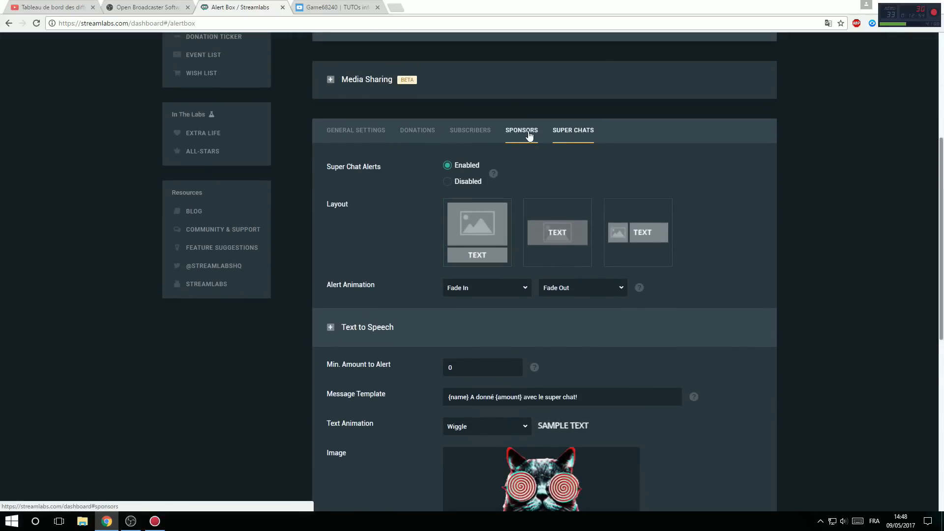
{"action": "left_click", "coordinate": [530, 136]}
{"action": "left_click", "coordinate": [471, 131]}
{"action": "left_click", "coordinate": [448, 181]}
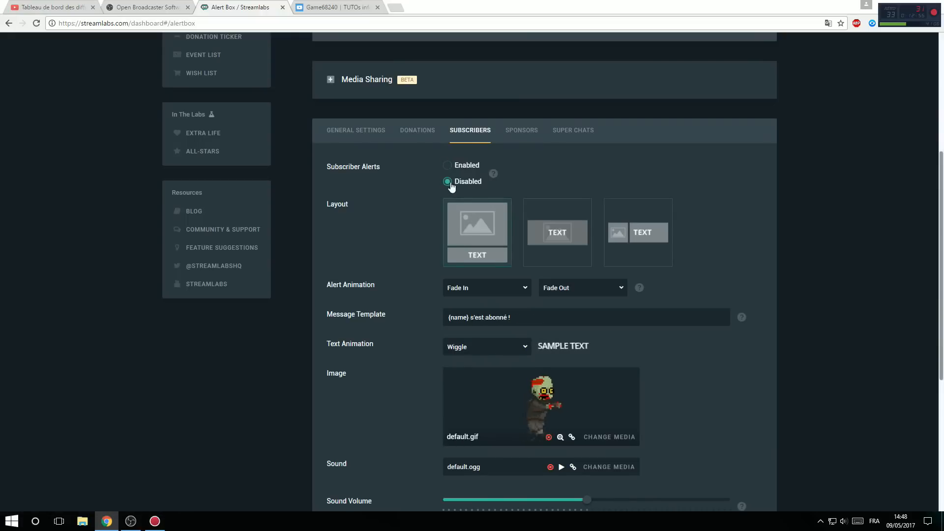
Step: Examine the donation alert's message template, image, sound, duration and font options in the Alert Box settings
{"action": "left_click", "coordinate": [428, 137]}
{"action": "scroll", "coordinate": [434, 314], "scroll_direction": "down", "scroll_amount": 3}
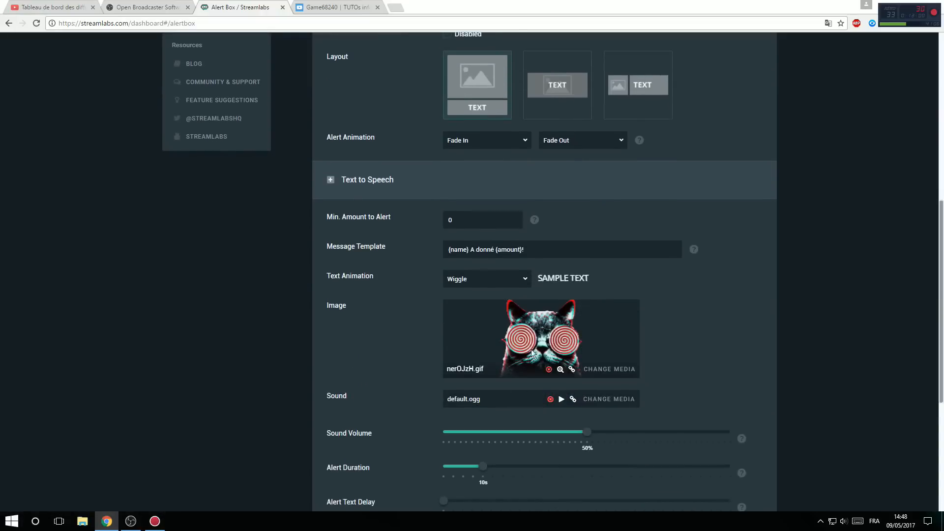
{"action": "scroll", "coordinate": [533, 344], "scroll_direction": "down", "scroll_amount": 2}
{"action": "scroll", "coordinate": [531, 248], "scroll_direction": "up", "scroll_amount": 2}
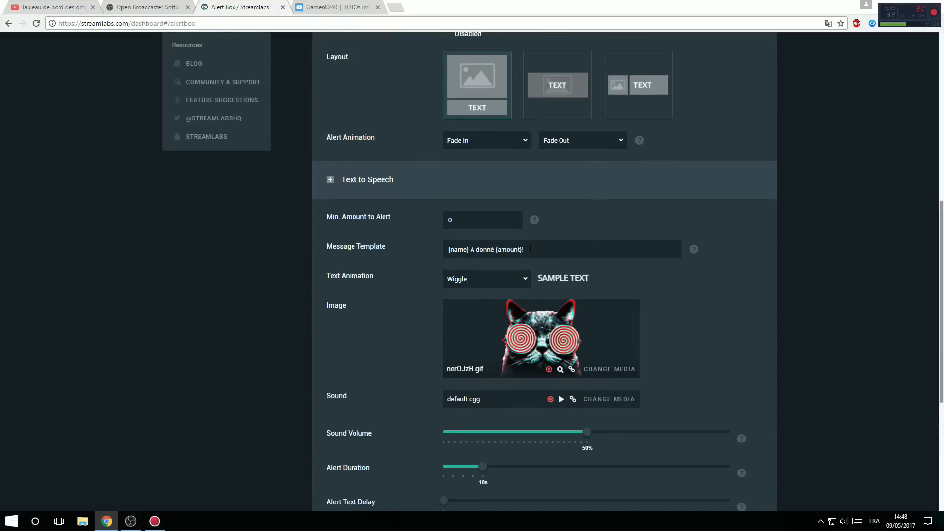
{"action": "left_click_drag", "start_coordinate": [495, 251], "coordinate": [471, 252]}
{"action": "left_click", "coordinate": [705, 285]}
{"action": "scroll", "coordinate": [705, 284], "scroll_direction": "down", "scroll_amount": 1}
{"action": "scroll", "coordinate": [706, 289], "scroll_direction": "down", "scroll_amount": 4}
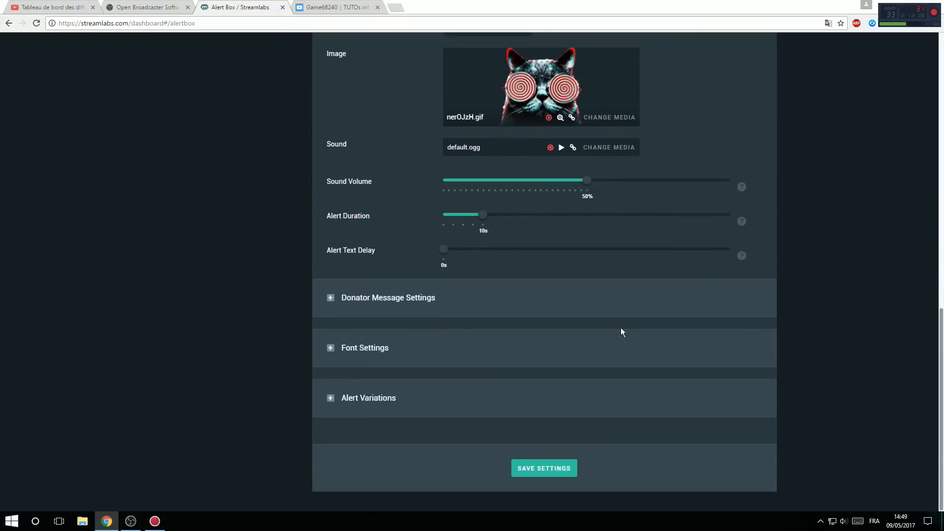
{"action": "scroll", "coordinate": [622, 331], "scroll_direction": "up", "scroll_amount": 6}
{"action": "scroll", "coordinate": [807, 377], "scroll_direction": "up", "scroll_amount": 2}
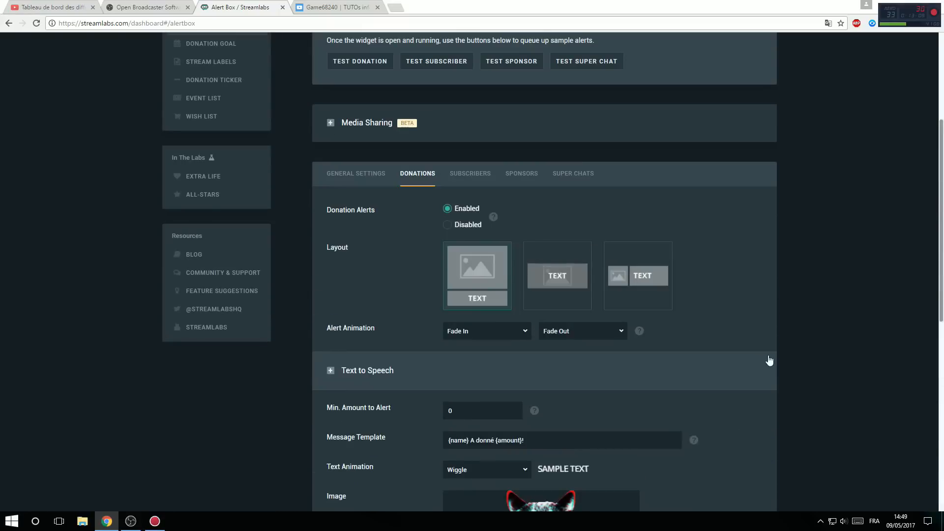
{"action": "scroll", "coordinate": [768, 355], "scroll_direction": "up", "scroll_amount": 4}
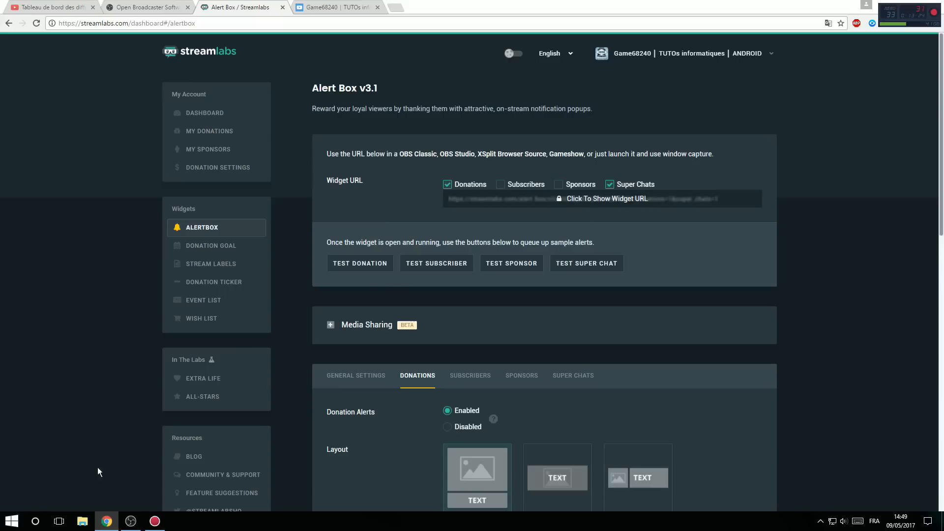
Step: Switch to OBS and add a new BrowserSource source to the youtube scene, keeping its default URL, size and CSS
{"action": "left_click", "coordinate": [130, 521]}
{"action": "right_click", "coordinate": [182, 459]}
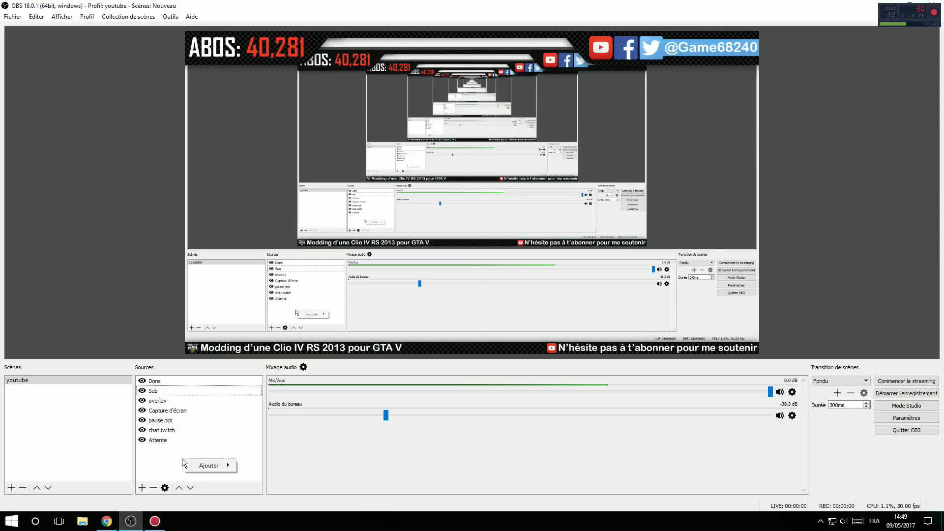
{"action": "left_click", "coordinate": [209, 466]}
{"action": "left_click", "coordinate": [373, 380]}
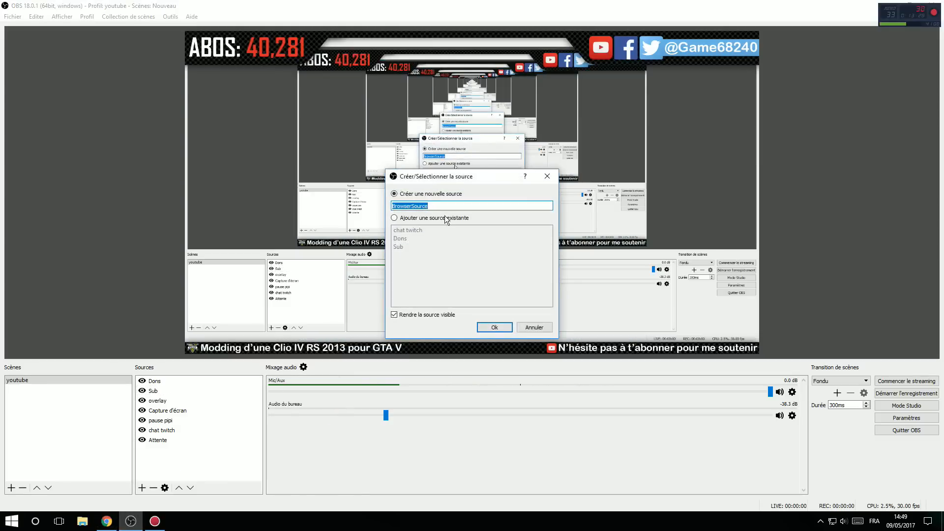
{"action": "left_click", "coordinate": [506, 327]}
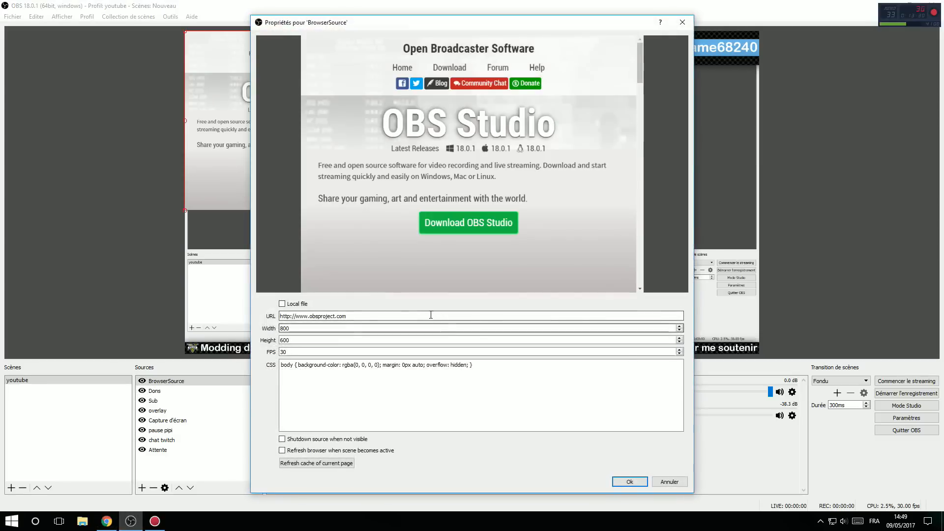
{"action": "left_click_drag", "start_coordinate": [431, 315], "coordinate": [206, 317]}
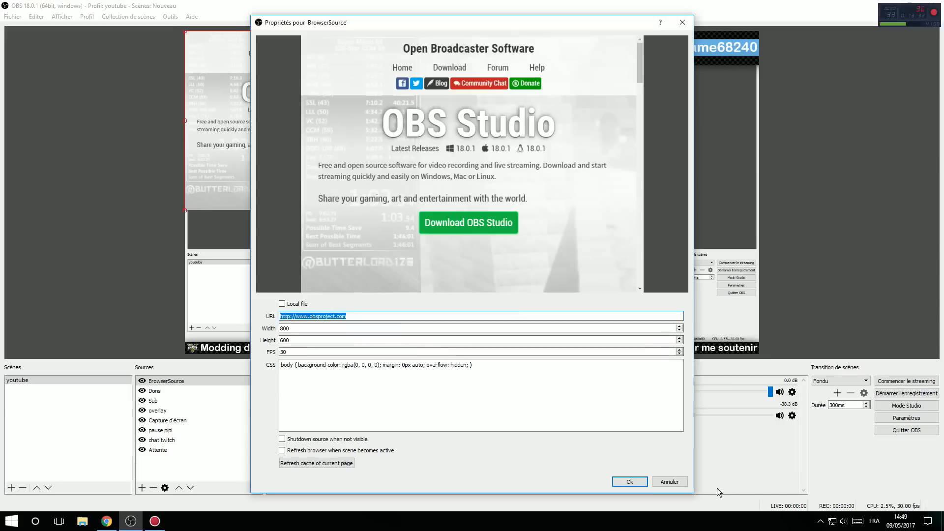
{"action": "left_click", "coordinate": [630, 482]}
Step: Delete the new BrowserSource source from the youtube scene and select the Dons source
{"action": "left_click", "coordinate": [176, 379]}
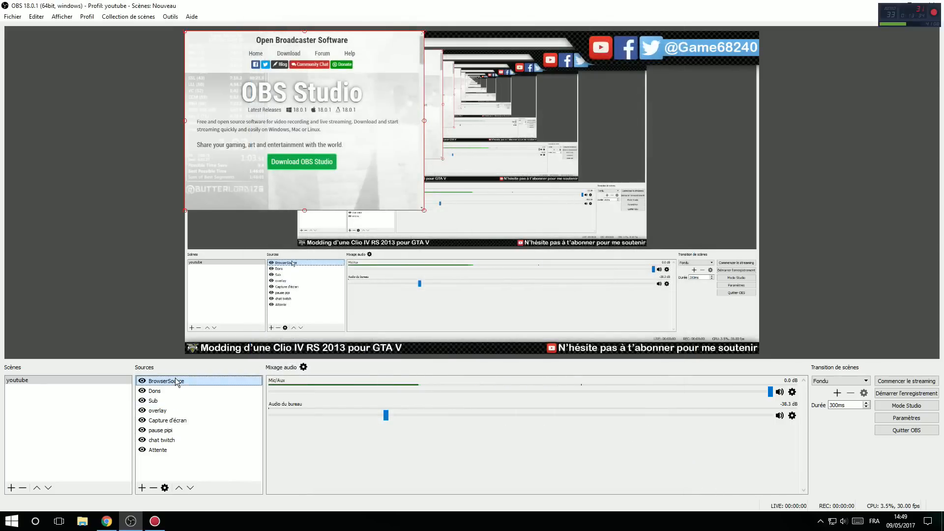
{"action": "key", "text": "Delete"}
{"action": "key", "text": "Return"}
{"action": "left_click", "coordinate": [155, 382]}
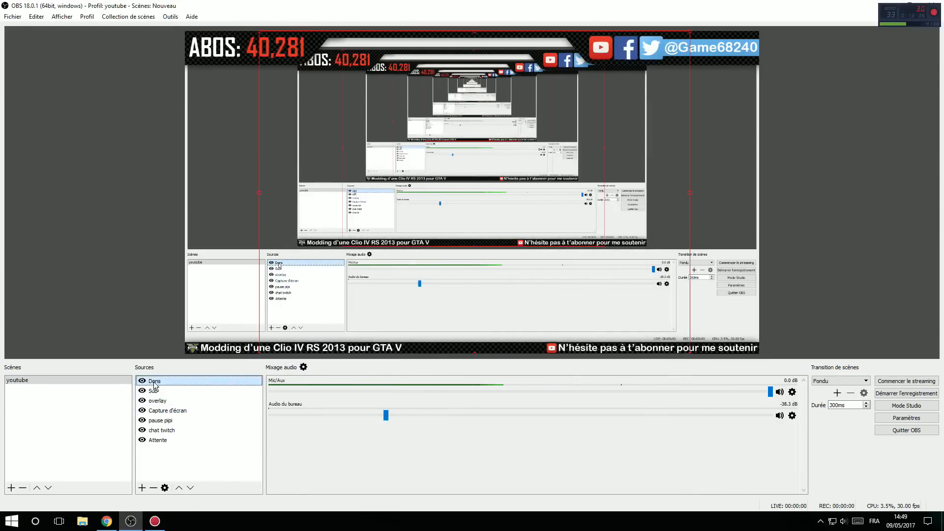
Step: Switch back to the Streamlabs Alert Box page in Chrome and view its widget URL section
{"action": "left_click", "coordinate": [106, 521]}
{"action": "scroll", "coordinate": [606, 320], "scroll_direction": "down", "scroll_amount": 1}
{"action": "scroll", "coordinate": [610, 332], "scroll_direction": "up", "scroll_amount": 1}
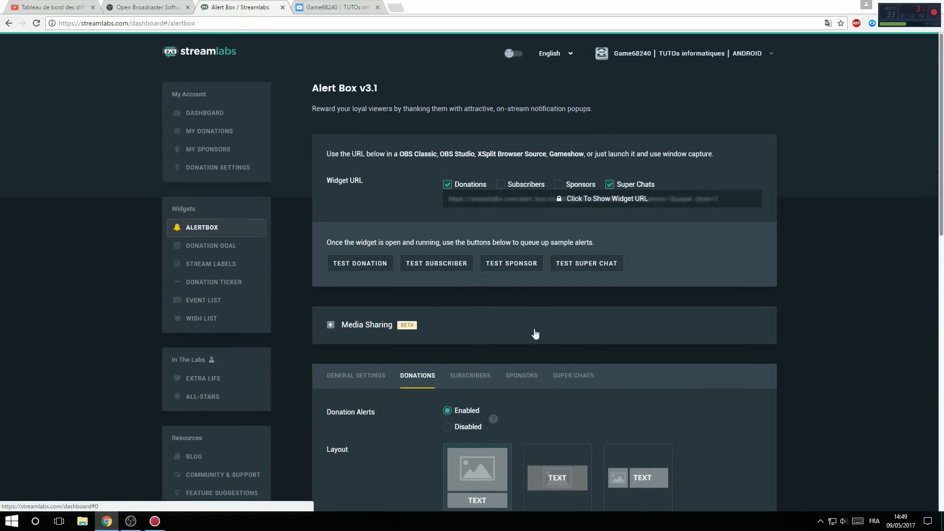
Step: Trigger a test donation alert from the Streamlabs Alert Box page and check it in the OBS preview
{"action": "left_click", "coordinate": [367, 265]}
{"action": "left_click", "coordinate": [131, 522]}
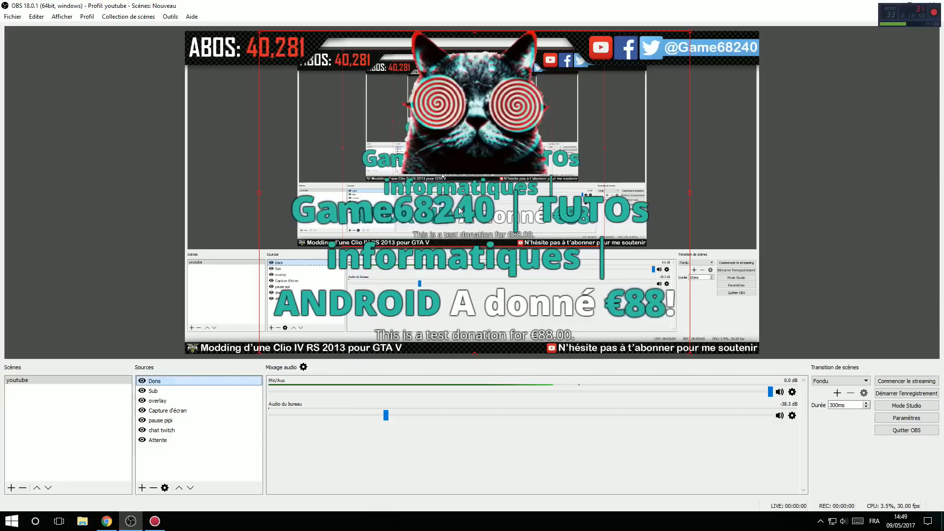
{"action": "left_click", "coordinate": [106, 522]}
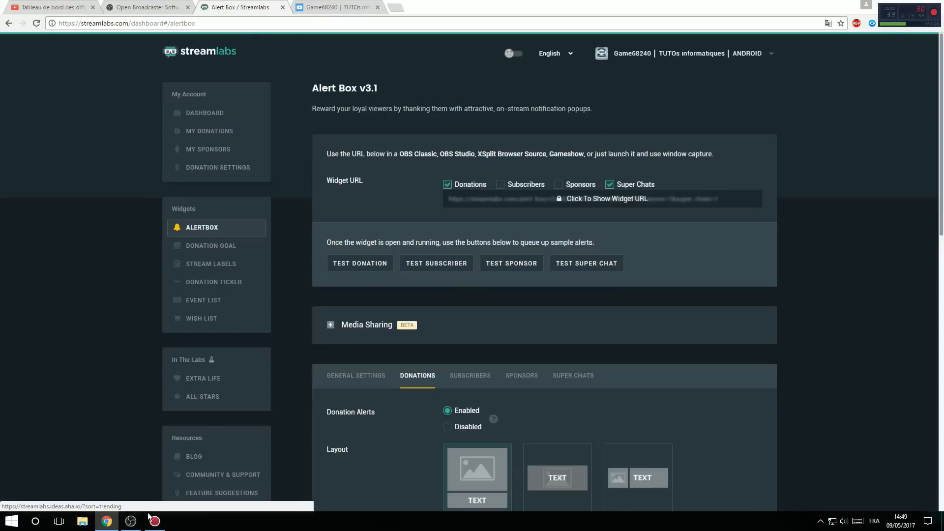
{"action": "left_click", "coordinate": [129, 522]}
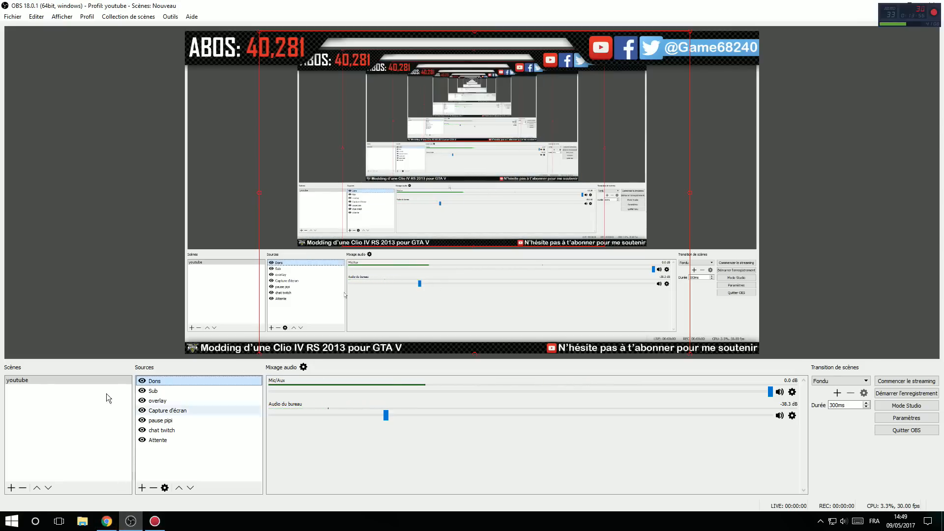
{"action": "left_click", "coordinate": [130, 525]}
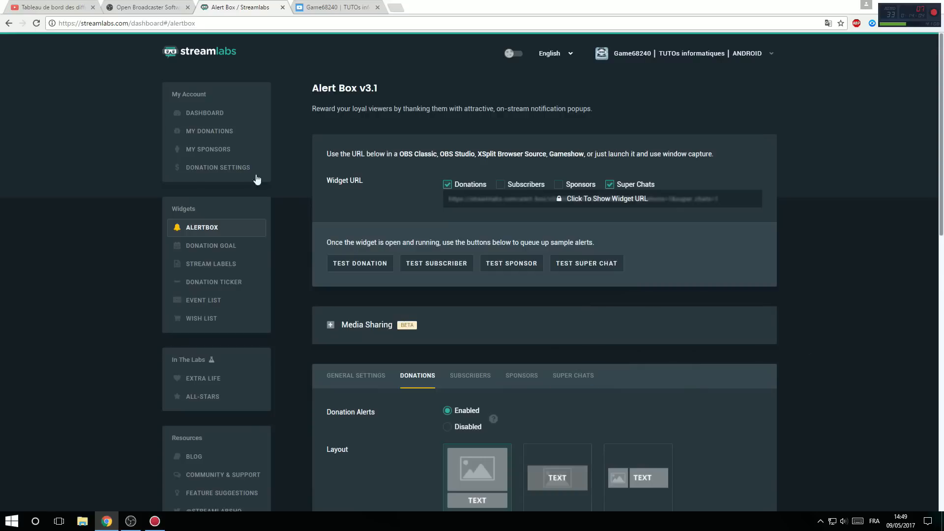
Step: Switch to Streamlabs in Chrome, open its dashboard and filter the Recent Events list to show only donations
{"action": "left_click", "coordinate": [204, 113]}
{"action": "scroll", "coordinate": [421, 277], "scroll_direction": "down", "scroll_amount": 4}
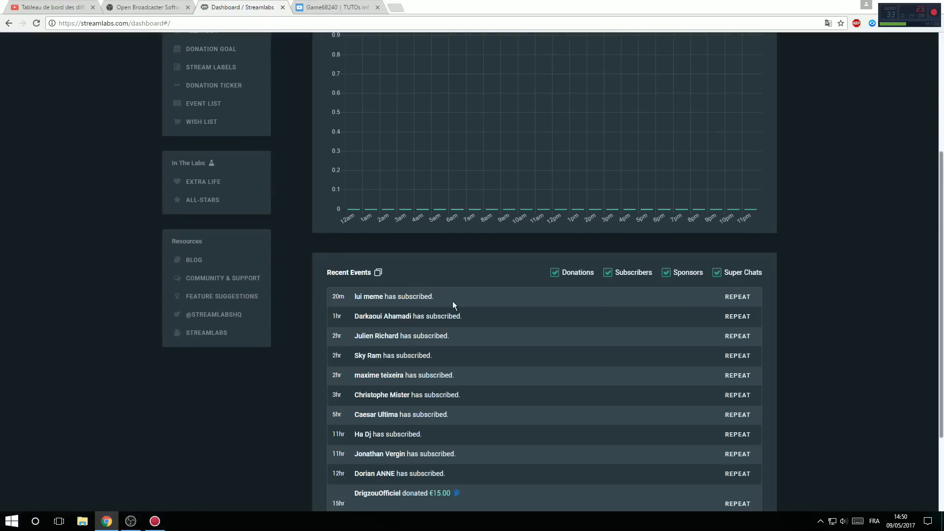
{"action": "scroll", "coordinate": [685, 332], "scroll_direction": "up", "scroll_amount": 2}
{"action": "left_click", "coordinate": [608, 371]}
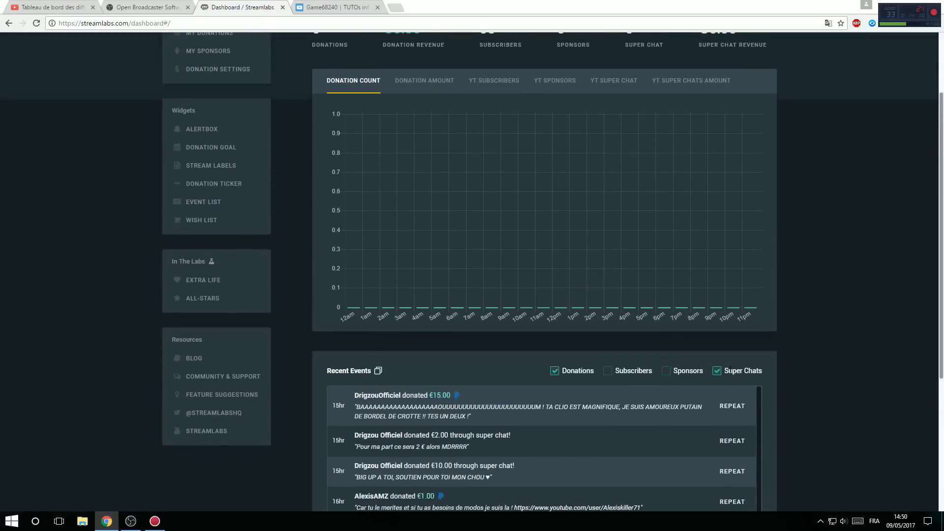
{"action": "left_click", "coordinate": [718, 372]}
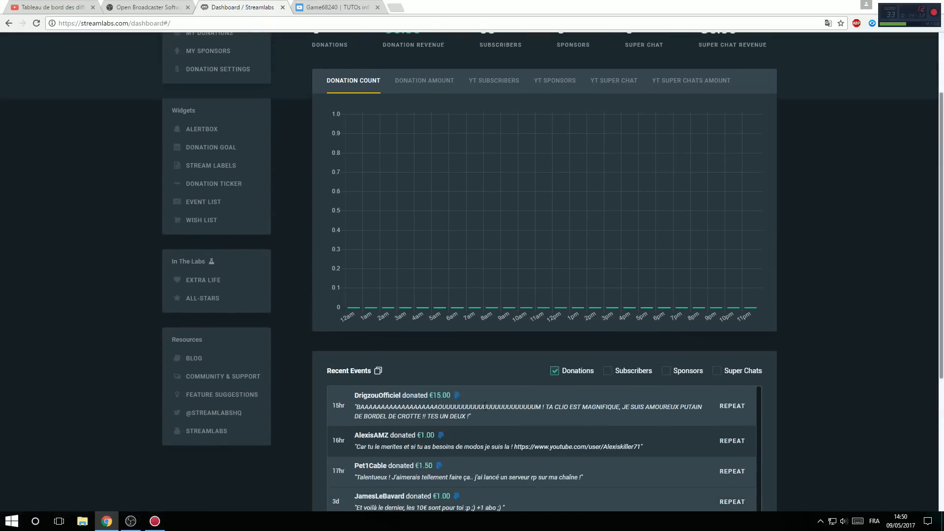
{"action": "scroll", "coordinate": [285, 389], "scroll_direction": "up", "scroll_amount": 2}
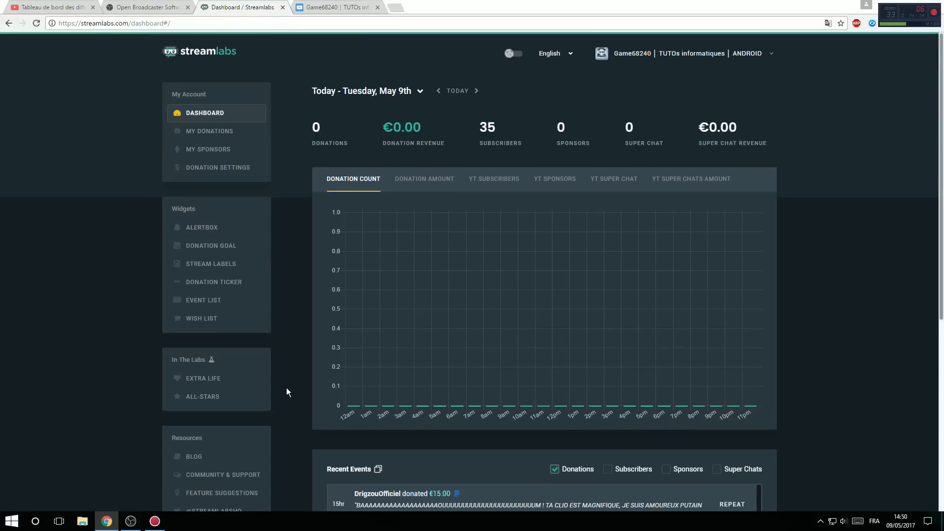
{"action": "scroll", "coordinate": [316, 424], "scroll_direction": "down", "scroll_amount": 1}
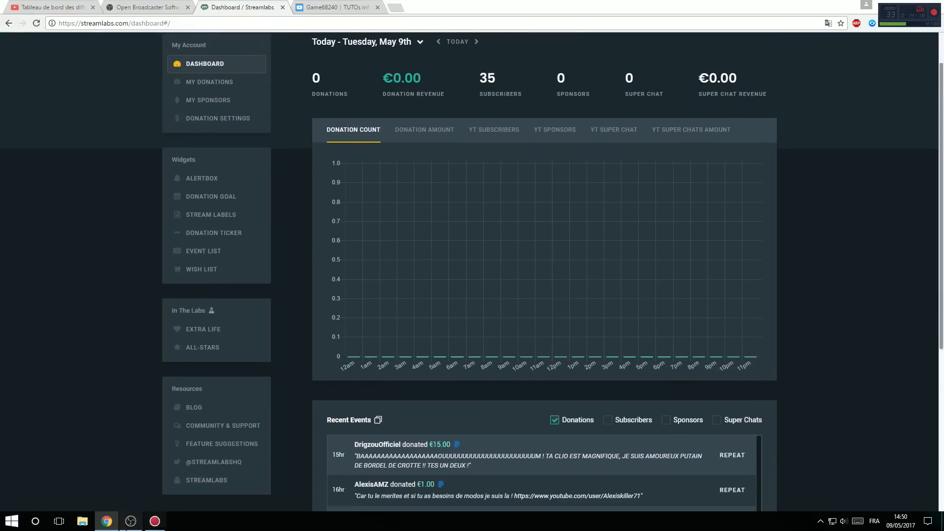
Step: Clear the source selection in OBS and check the stream's category and privacy settings on the YouTube live dashboard in Chrome
{"action": "left_click", "coordinate": [132, 523]}
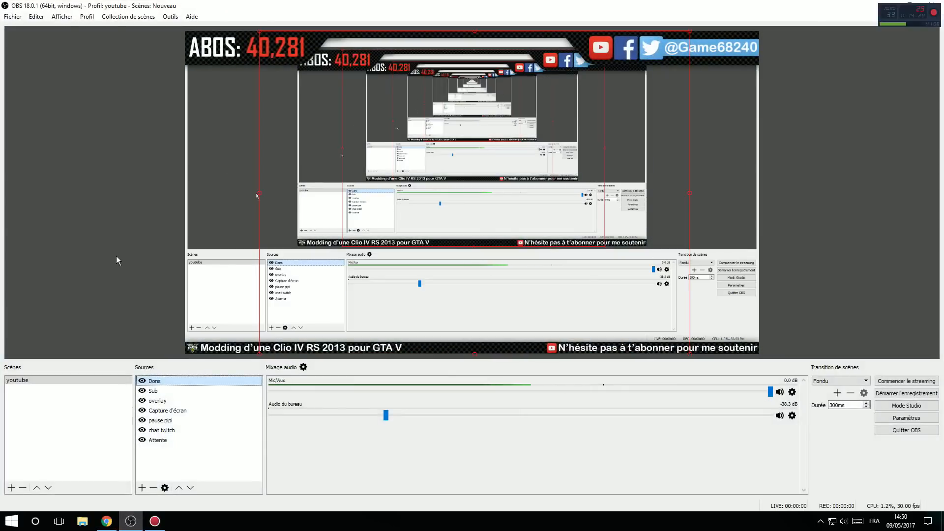
{"action": "left_click", "coordinate": [116, 256]}
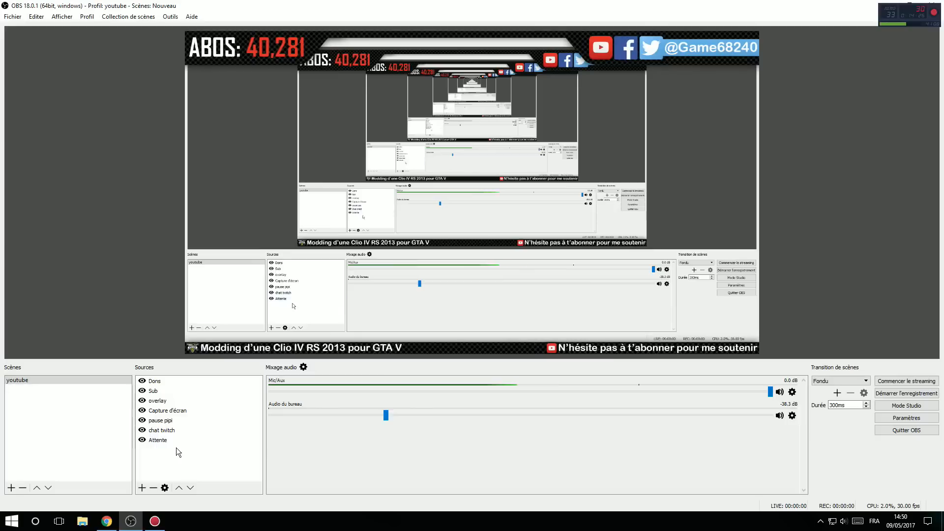
{"action": "left_click", "coordinate": [901, 380]}
{"action": "left_click", "coordinate": [107, 521]}
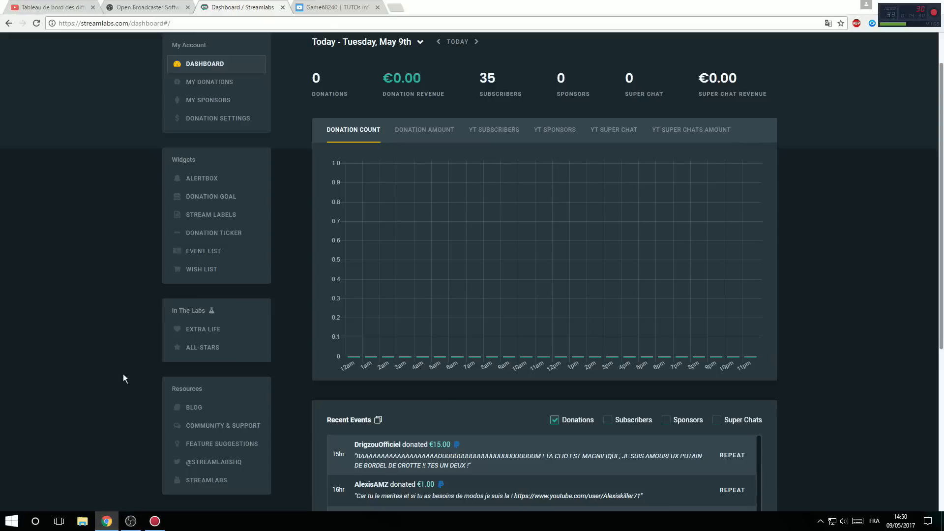
{"action": "left_click", "coordinate": [65, 5]}
{"action": "scroll", "coordinate": [314, 238], "scroll_direction": "up", "scroll_amount": 3}
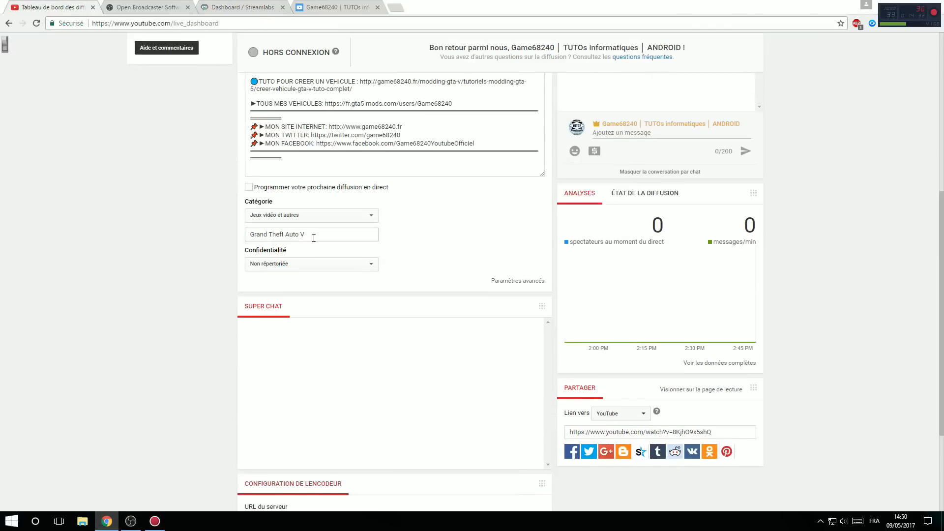
Step: Switch to OBS, start streaming, and check the live status and elapsed time on the YouTube live dashboard in Chrome
{"action": "left_click", "coordinate": [130, 521]}
{"action": "left_click", "coordinate": [911, 380]}
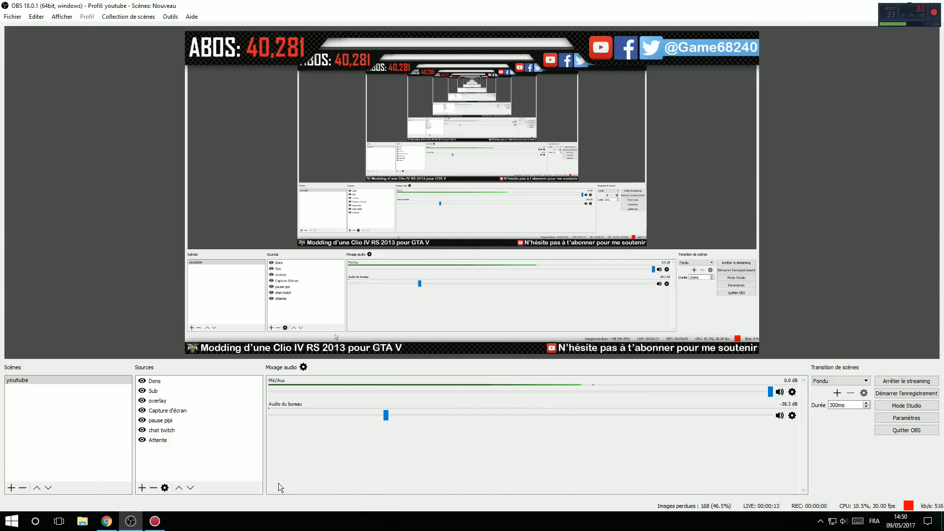
{"action": "left_click", "coordinate": [117, 521]}
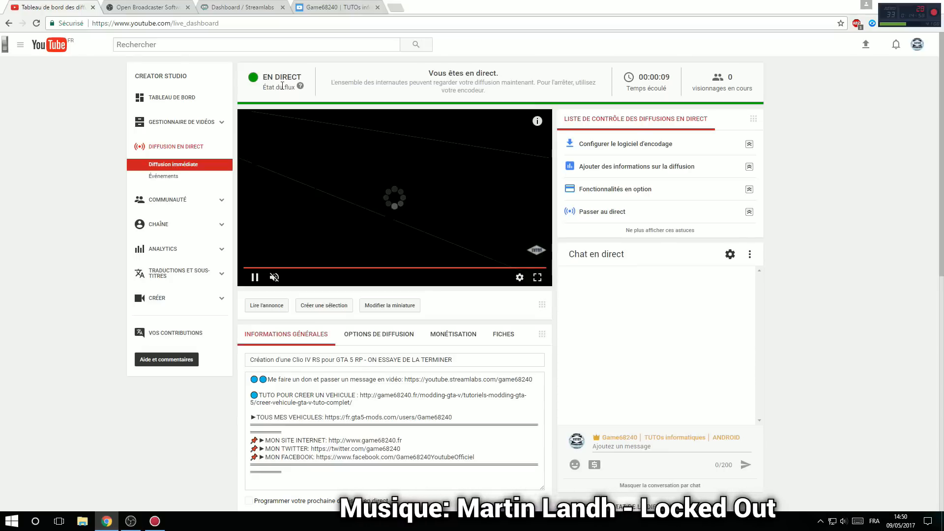
{"action": "double_click", "coordinate": [669, 78]}
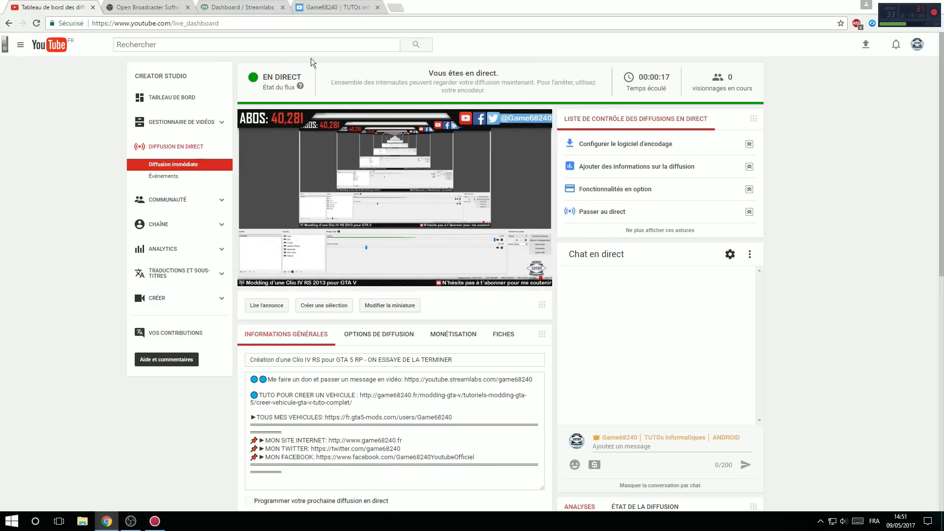
Step: Examine the running broadcast's information, privacy options and video preview on the YouTube live dashboard
{"action": "left_click", "coordinate": [130, 521]}
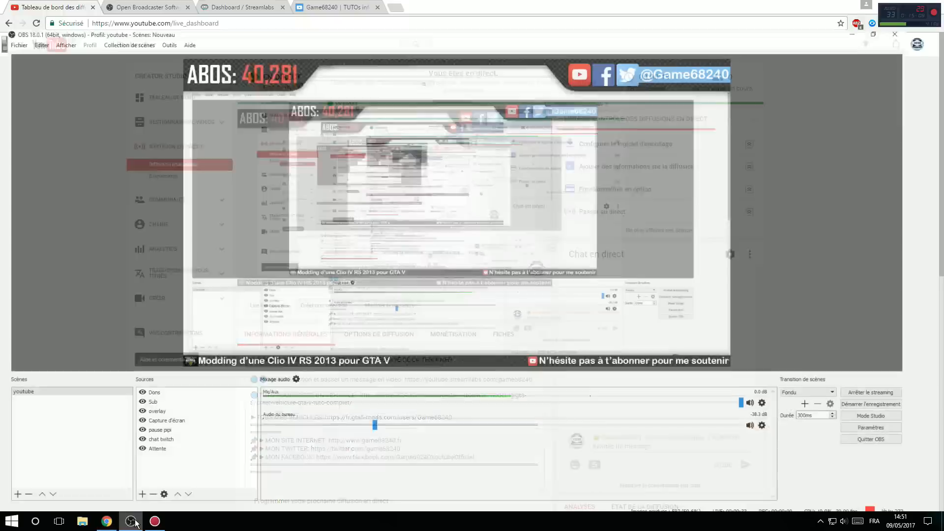
{"action": "left_click", "coordinate": [106, 521]}
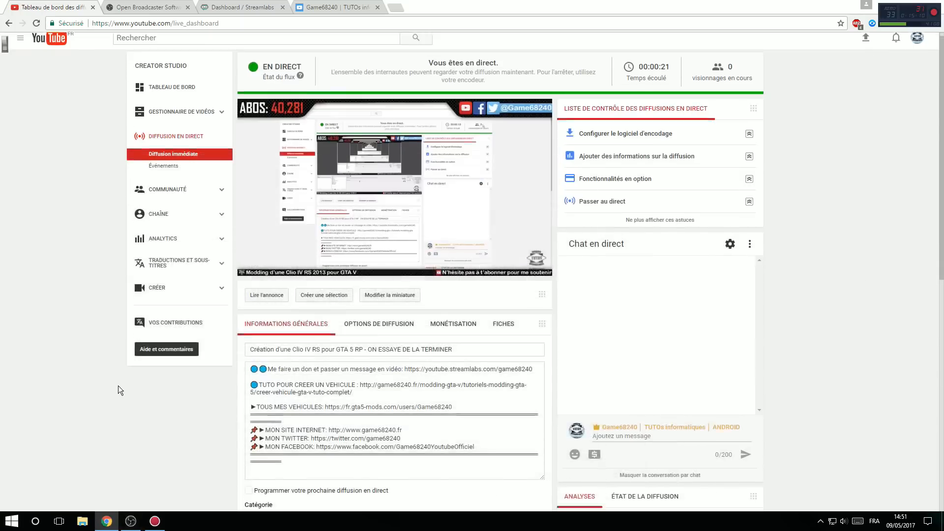
{"action": "scroll", "coordinate": [50, 347], "scroll_direction": "up", "scroll_amount": 5}
{"action": "scroll", "coordinate": [50, 348], "scroll_direction": "down", "scroll_amount": 7}
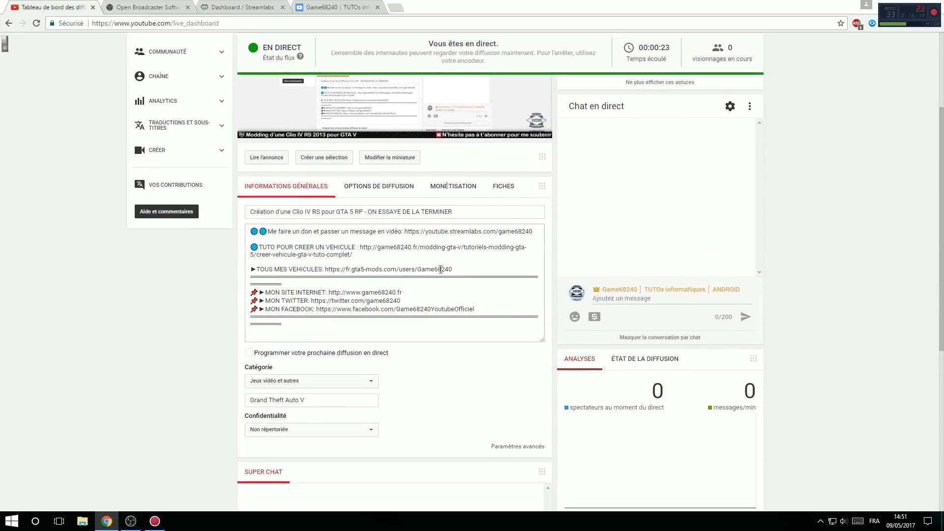
{"action": "left_click", "coordinate": [286, 282]}
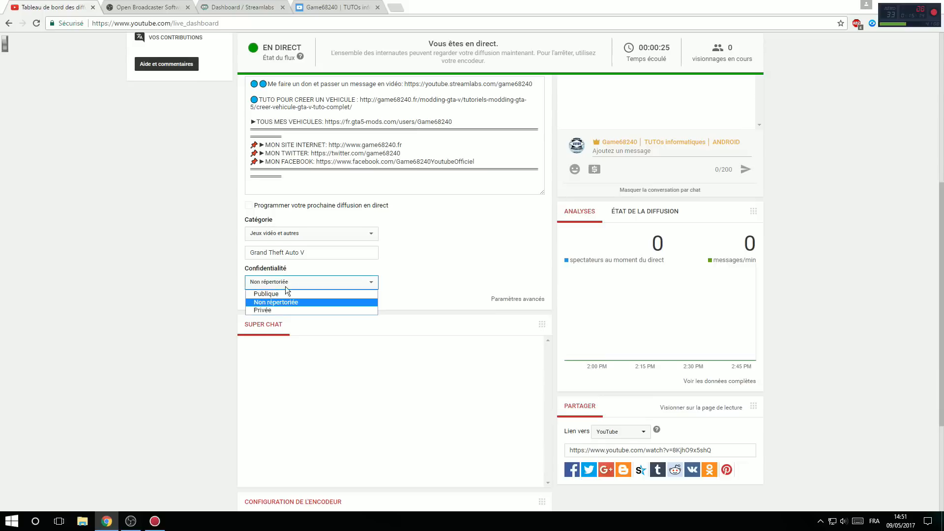
{"action": "left_click", "coordinate": [176, 305]}
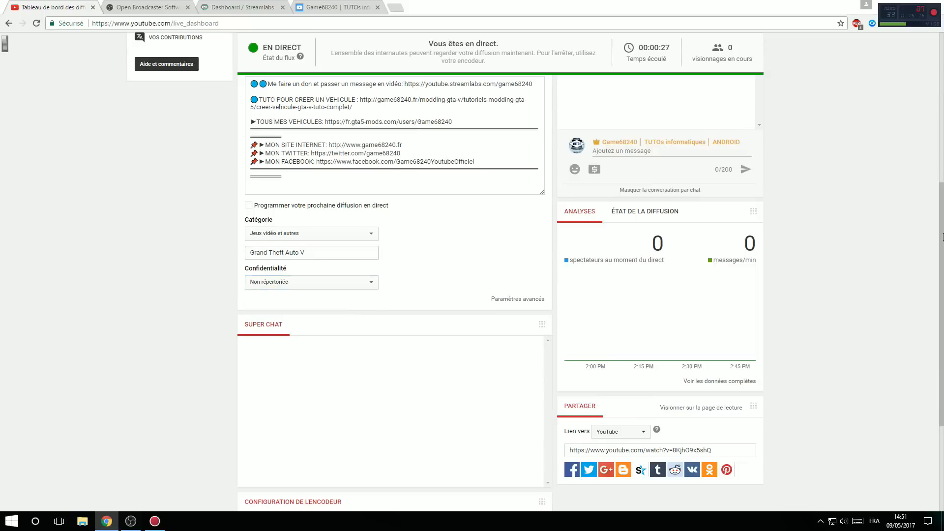
{"action": "scroll", "coordinate": [47, 352], "scroll_direction": "up", "scroll_amount": 2}
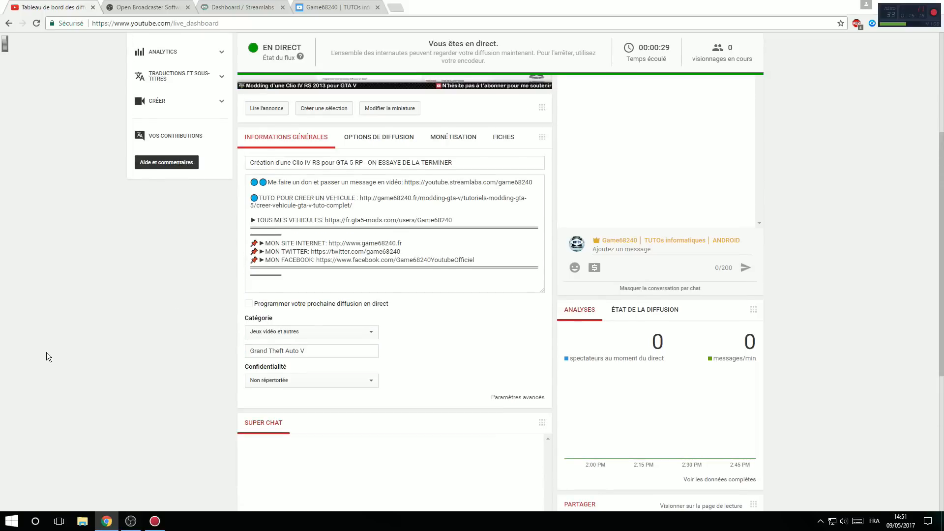
{"action": "scroll", "coordinate": [46, 353], "scroll_direction": "up", "scroll_amount": 4}
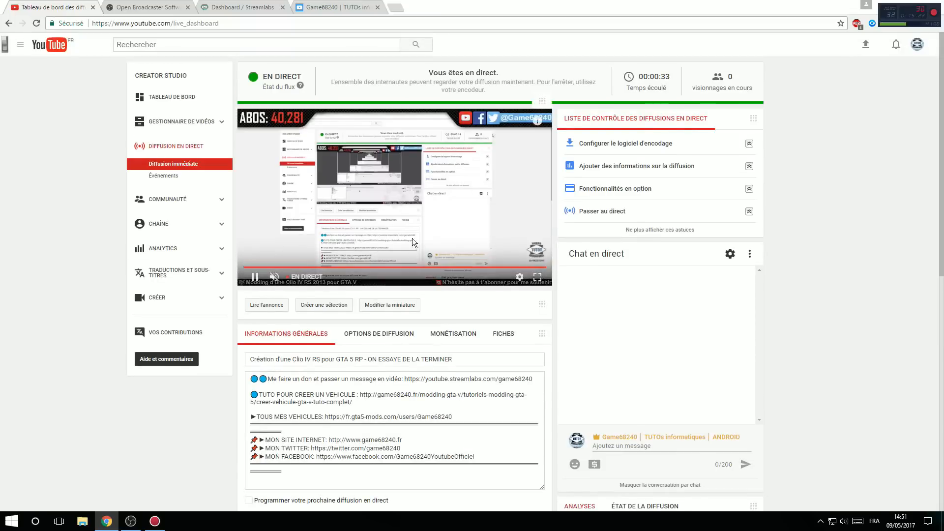
Step: Switch to OBS, stop streaming, and return to the YouTube live dashboard in Chrome
{"action": "left_click", "coordinate": [130, 521]}
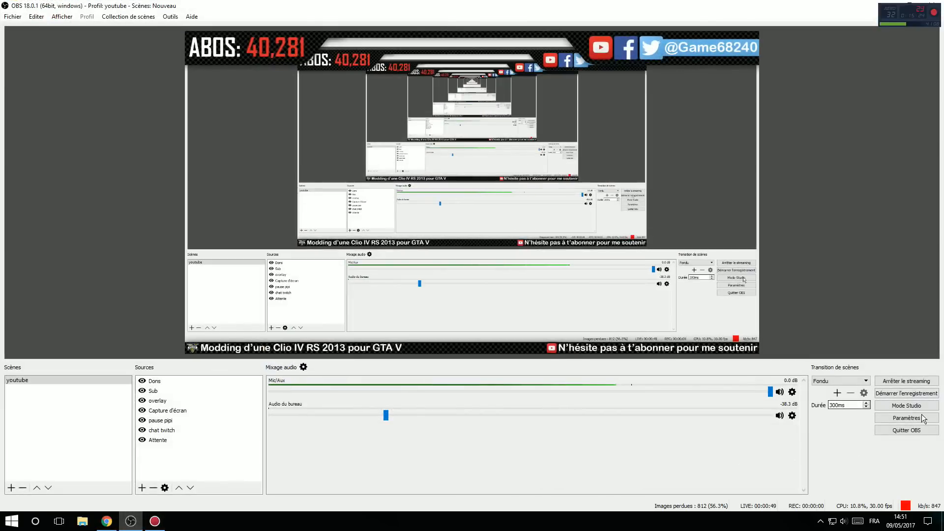
{"action": "left_click", "coordinate": [910, 382]}
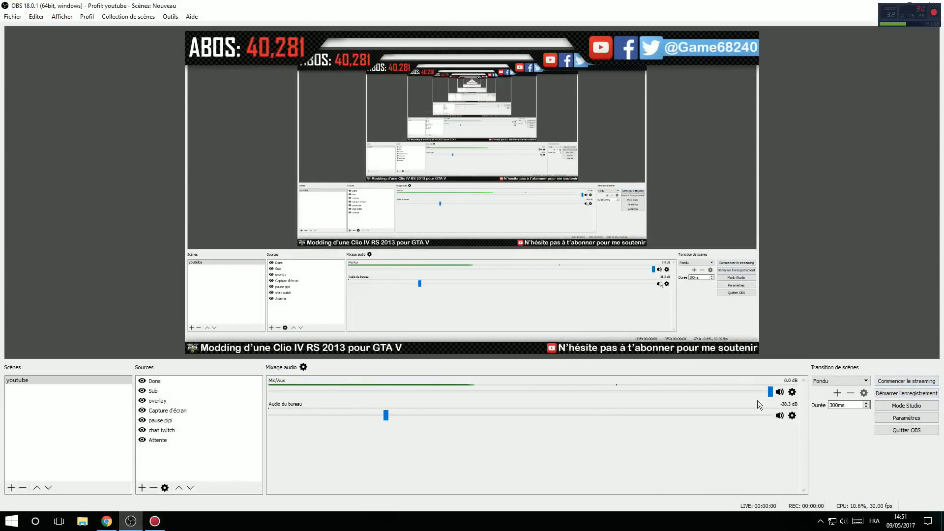
{"action": "left_click", "coordinate": [116, 517]}
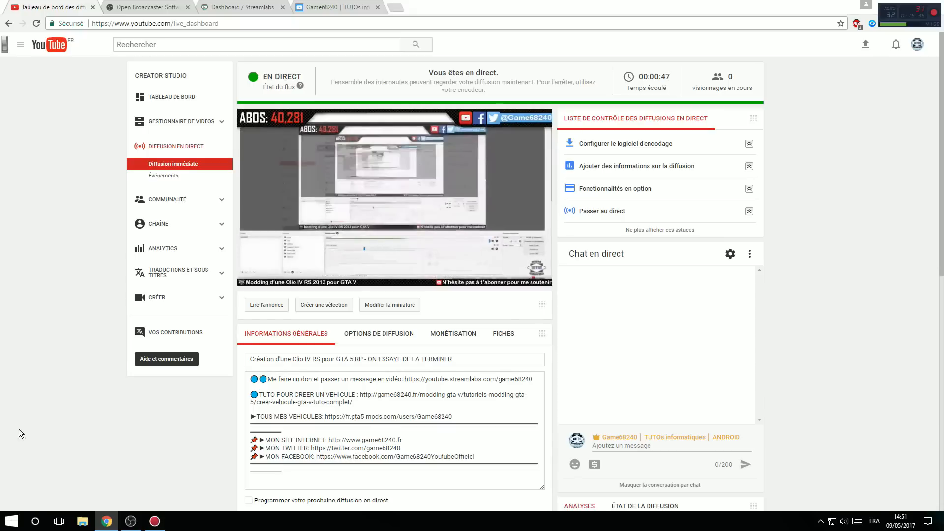
Step: Review the open OBS website, Streamlabs and YouTube Realtime pages, and switch back to OBS
{"action": "key", "text": "ctrl+Tab"}
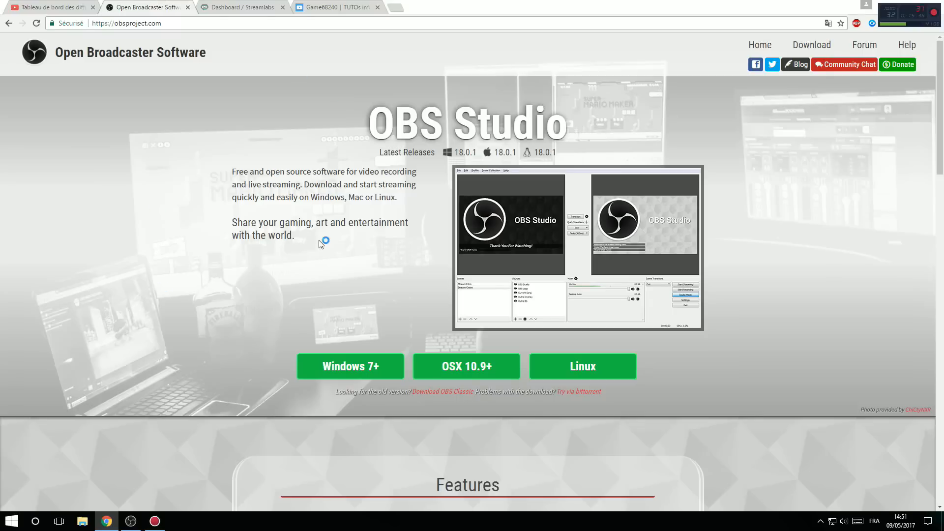
{"action": "left_click", "coordinate": [270, 5]}
{"action": "left_click", "coordinate": [327, 7]}
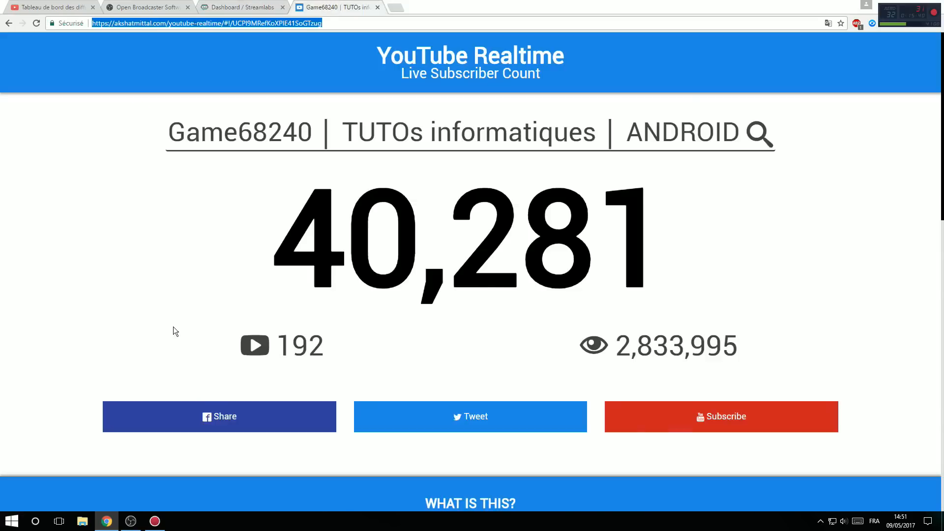
{"action": "key", "text": "ctrl+Tab"}
{"action": "left_click", "coordinate": [130, 522]}
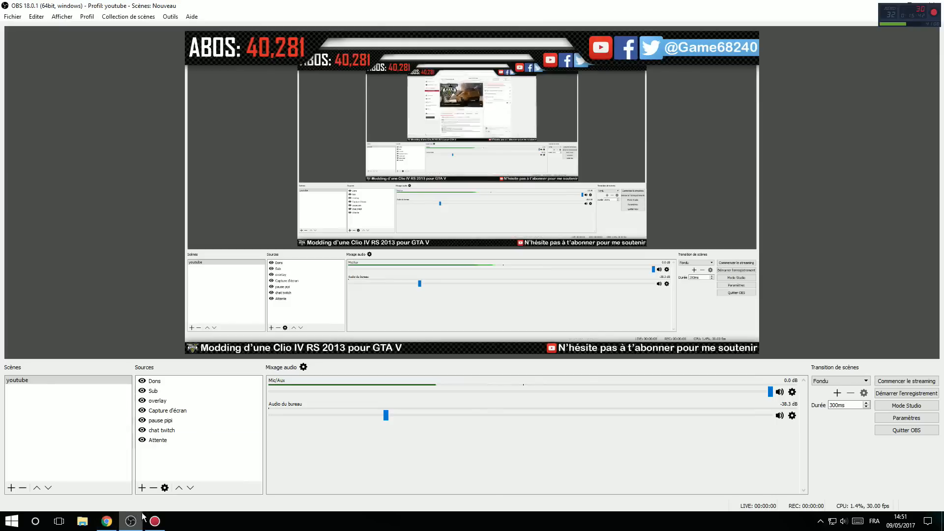